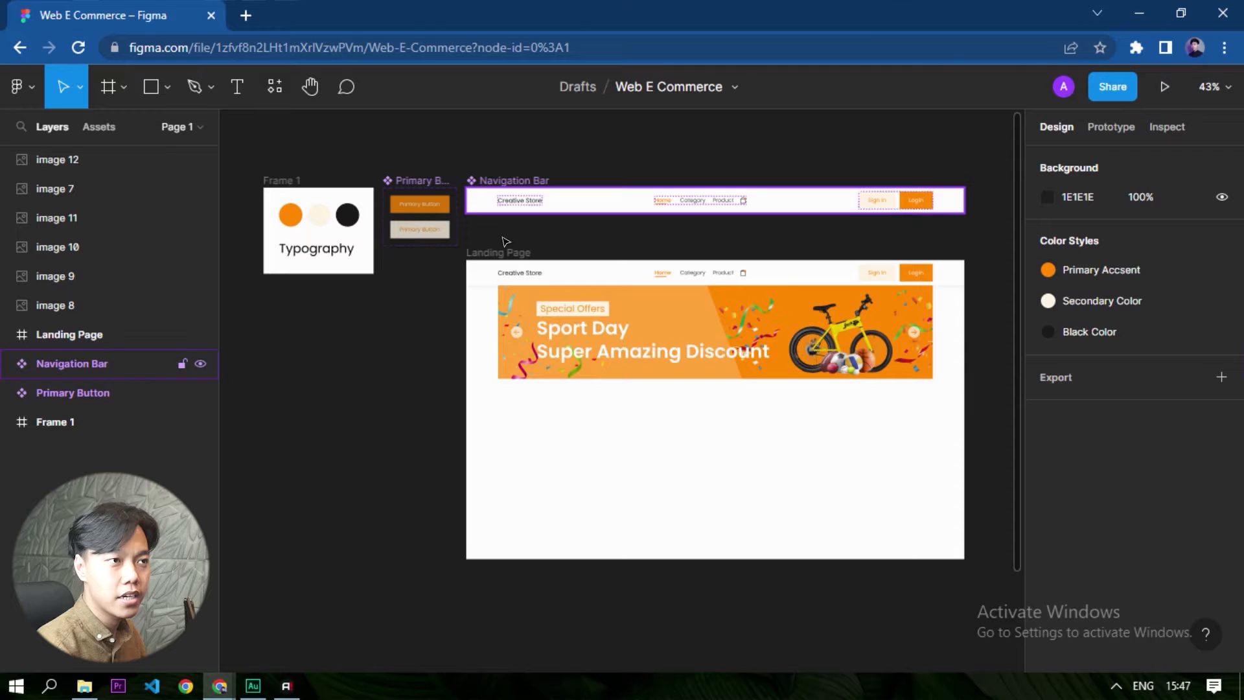
- Add the text "Product Category" in the empty area below the banner on the Landing Page frame
click(952, 450)
ctrl+scroll(956, 453, up, 3)
click(913, 456)
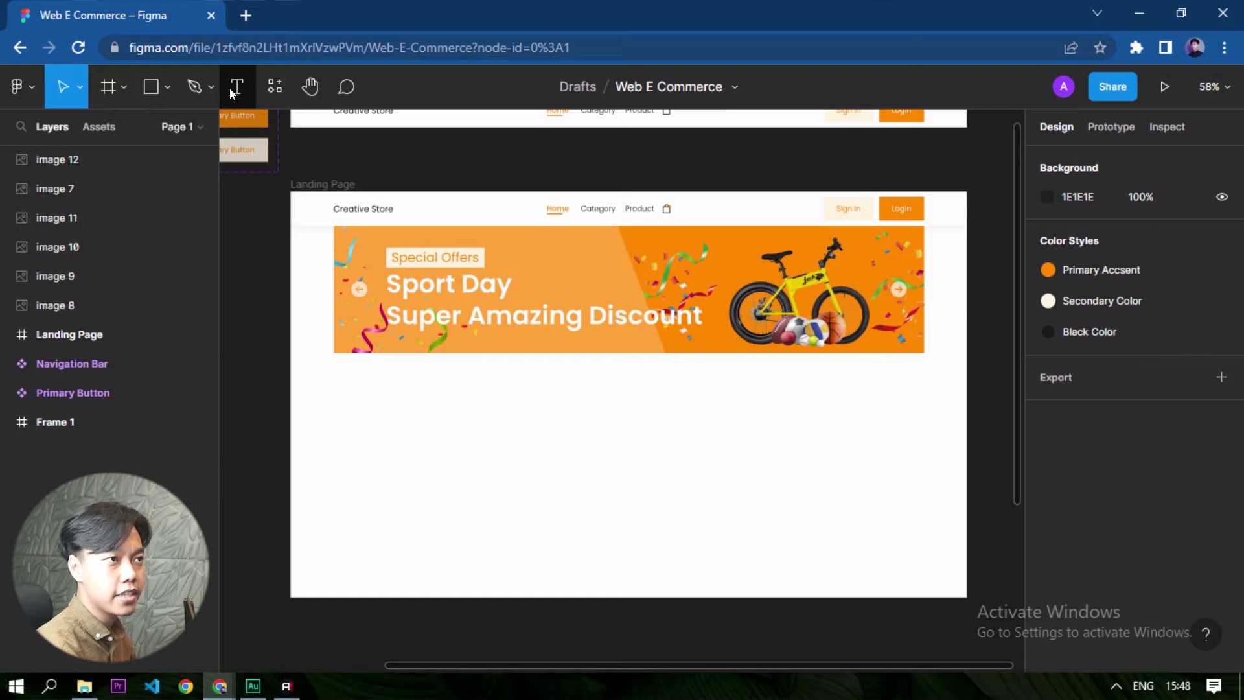
key(t)
scroll(369, 425, up, 2)
click(364, 428)
text(CPr)
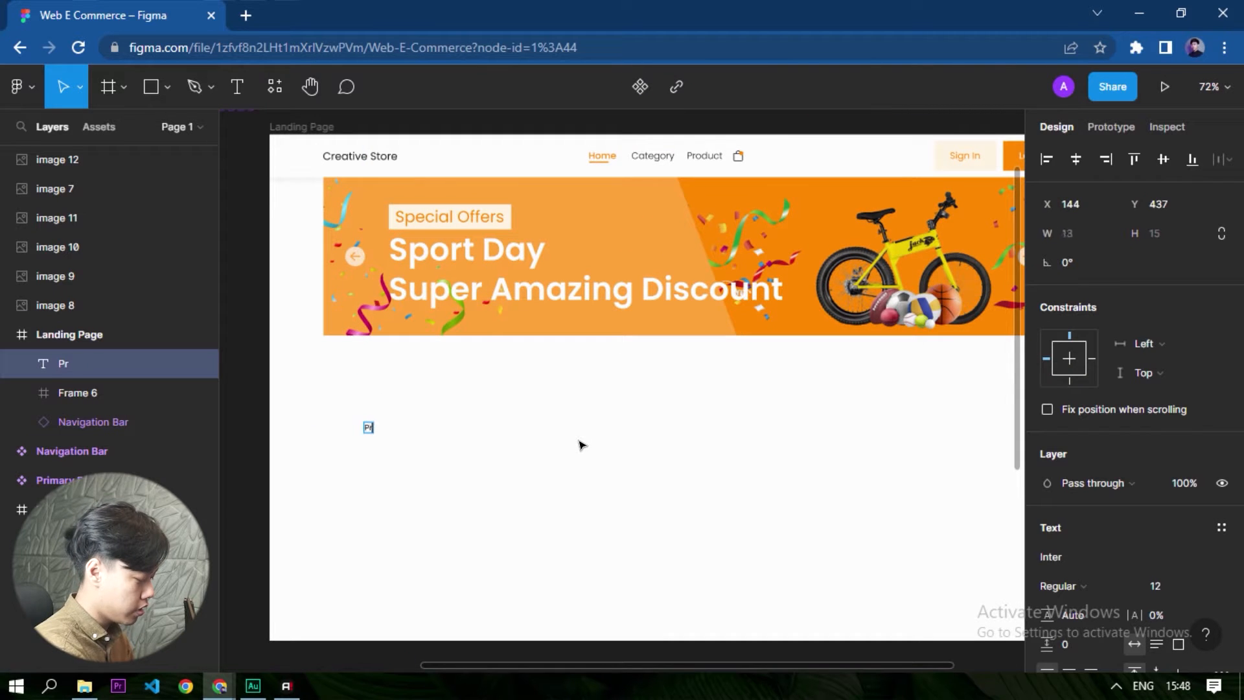
text(oduct Category)
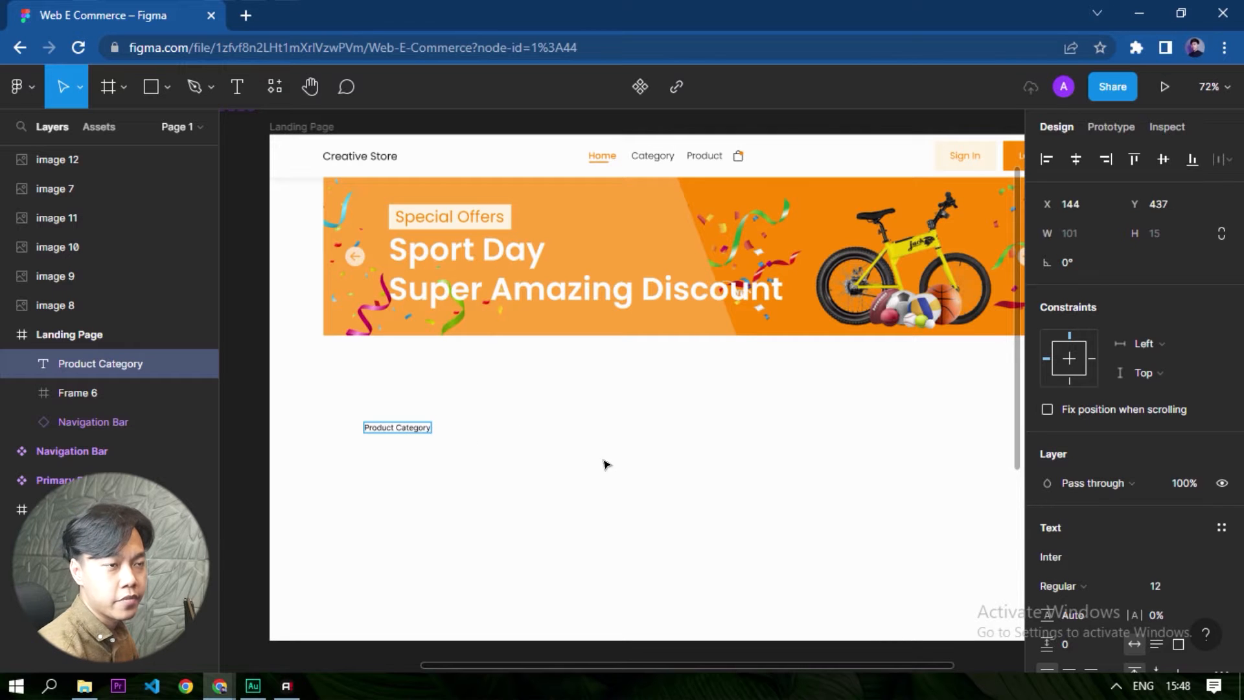
- Set the Product Category text's font to Poppins at size 16
key(ctrl+a)
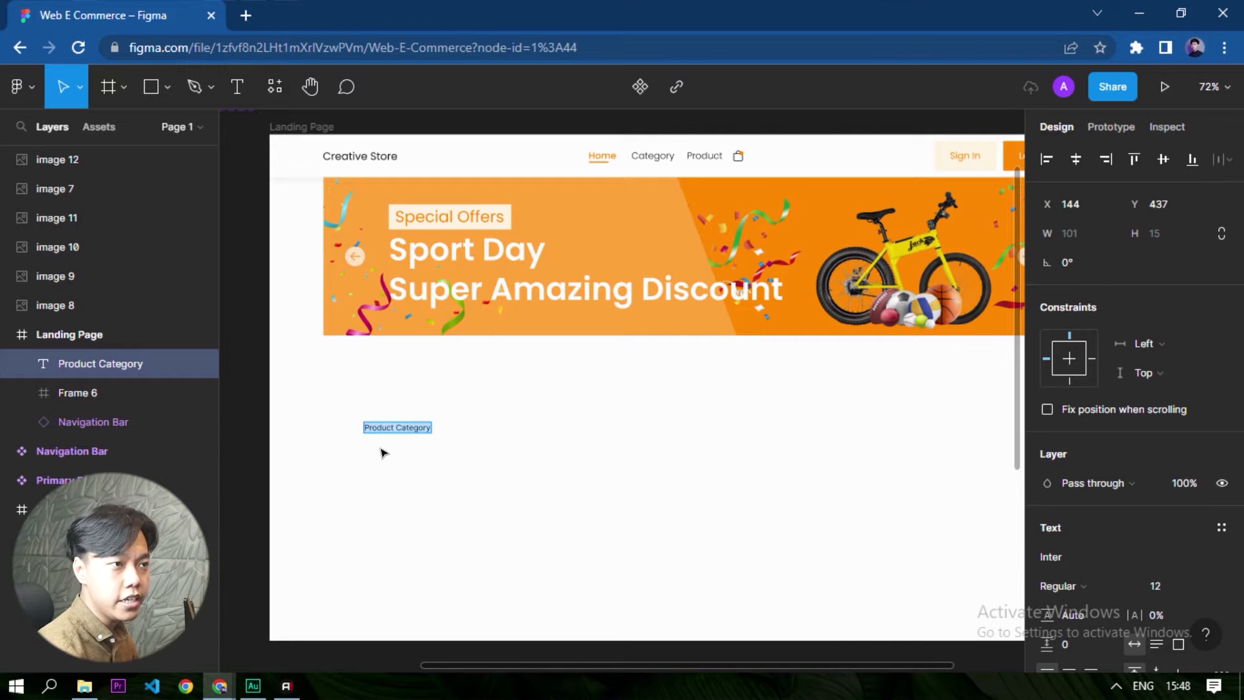
scroll(439, 421, up, 5)
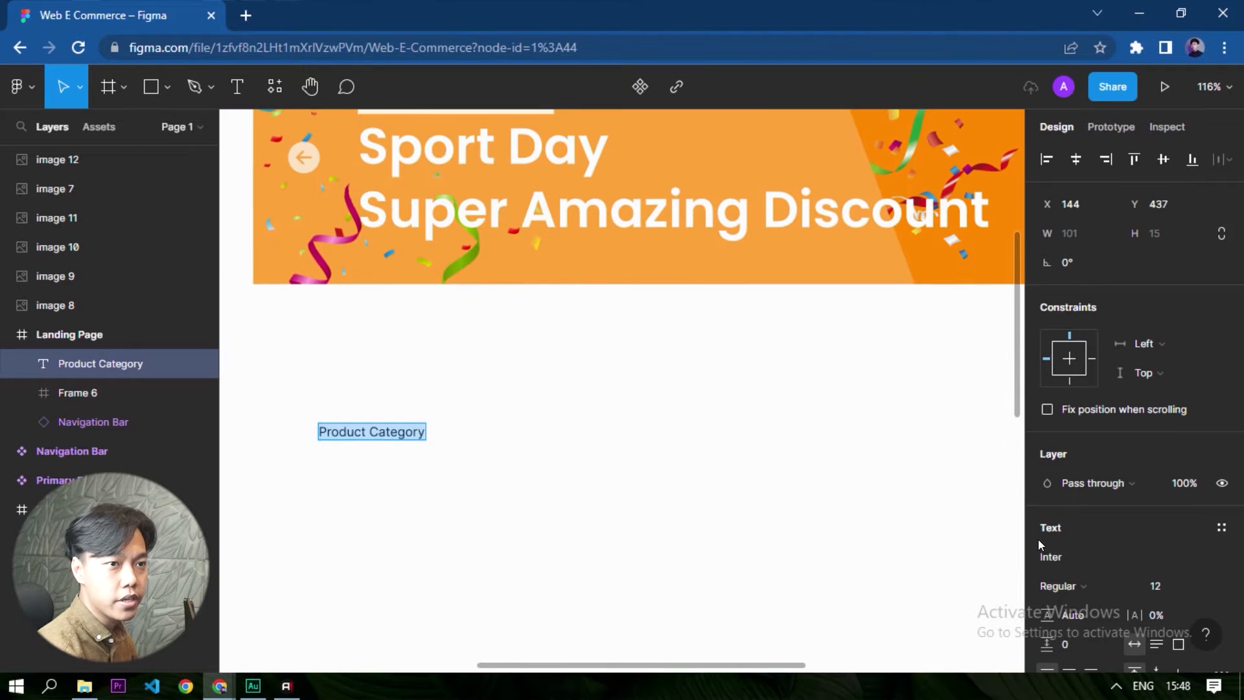
click(1096, 561)
text(Poppins)
key(Return)
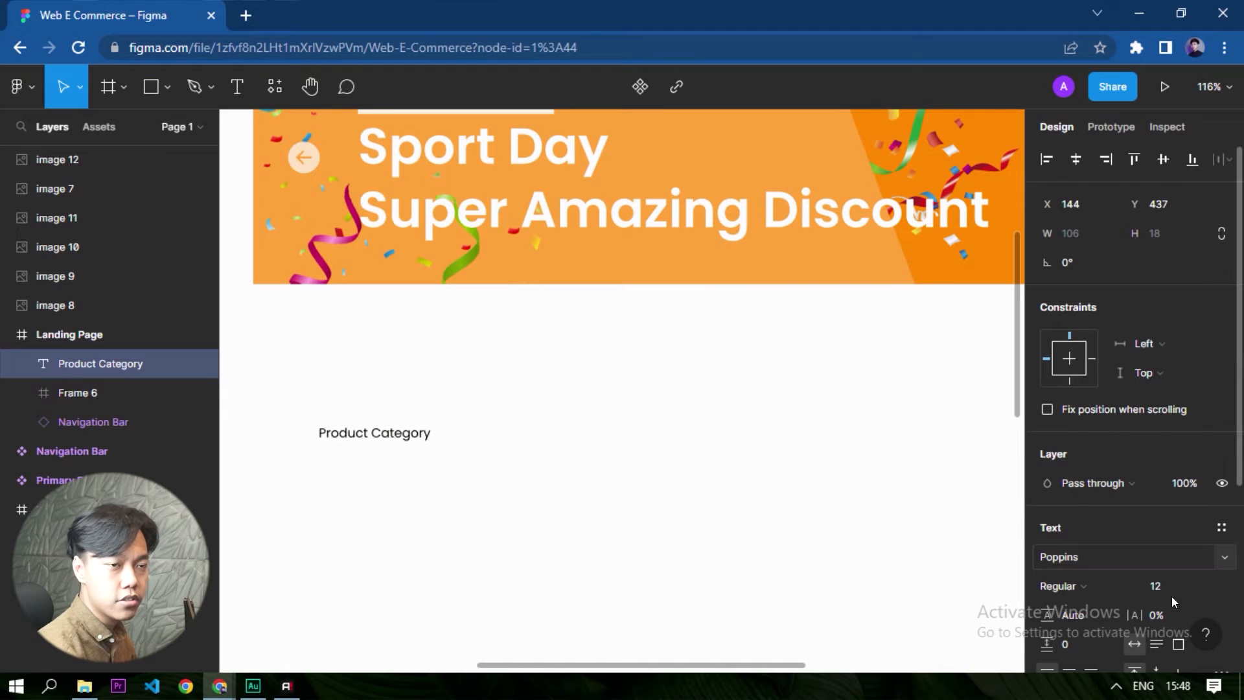
click(1200, 589)
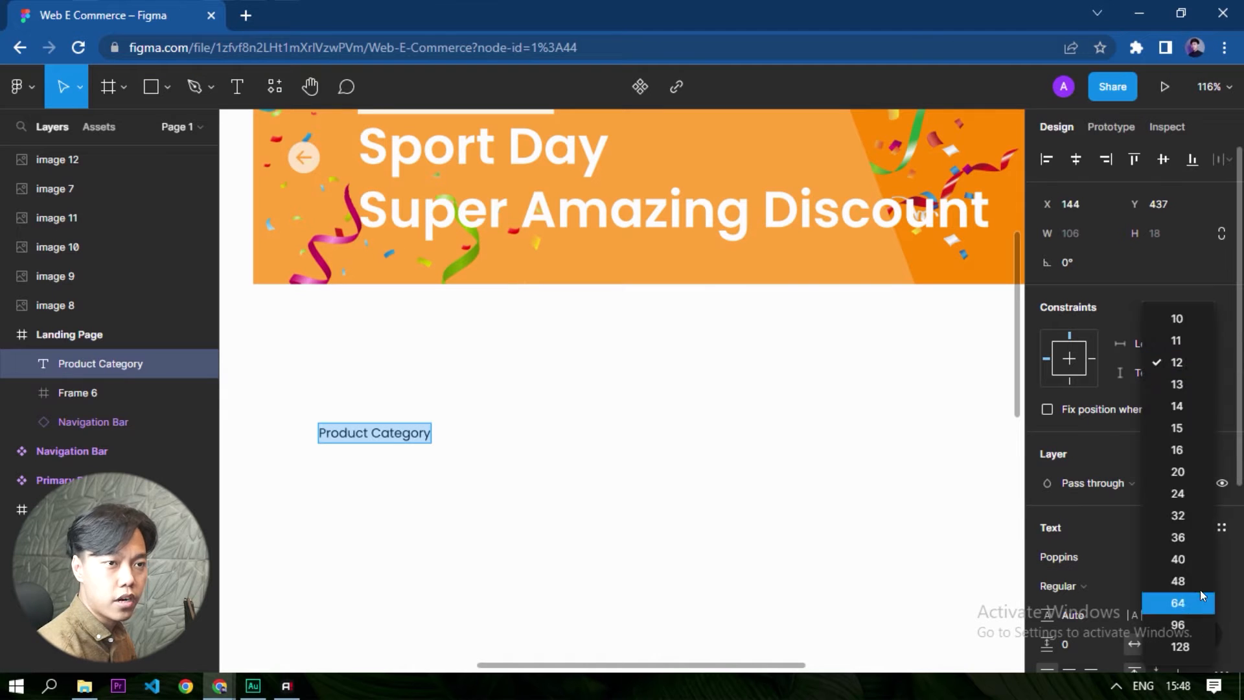
click(1176, 450)
scroll(577, 541, down, 2)
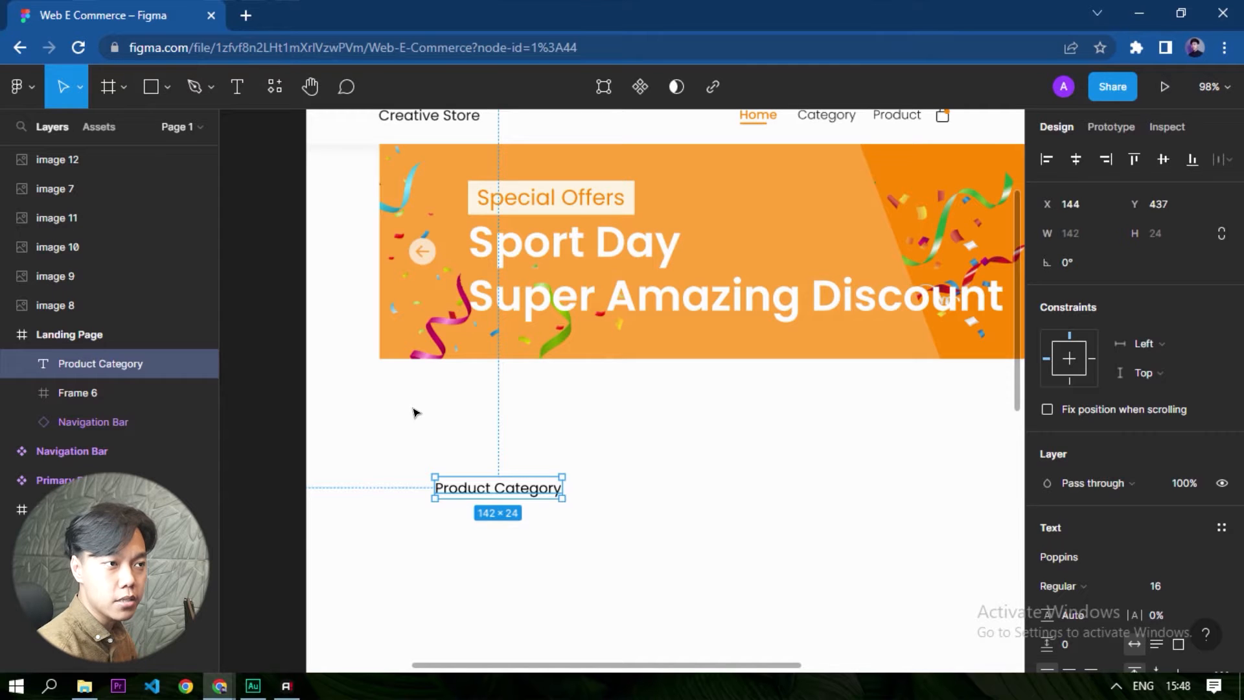
- Wrap the Product Category text in an auto layout frame and fill that frame with the Primary Accsent colour style
click(418, 441)
click(510, 493)
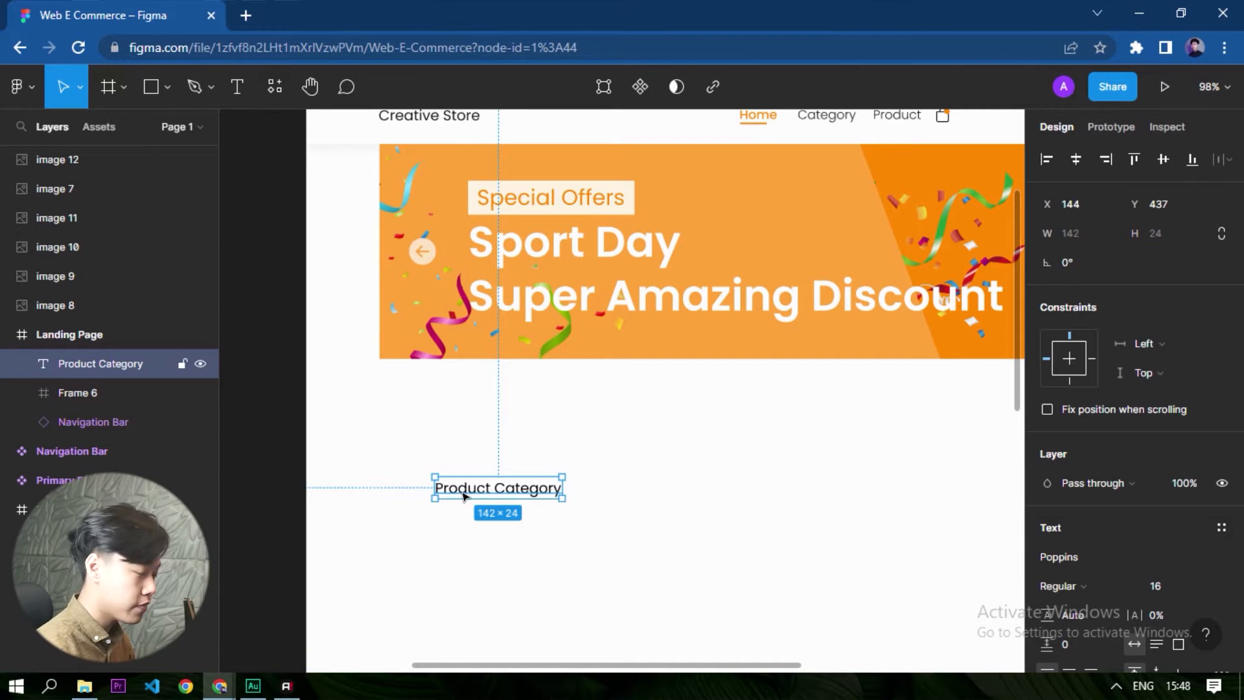
key(shift+a)
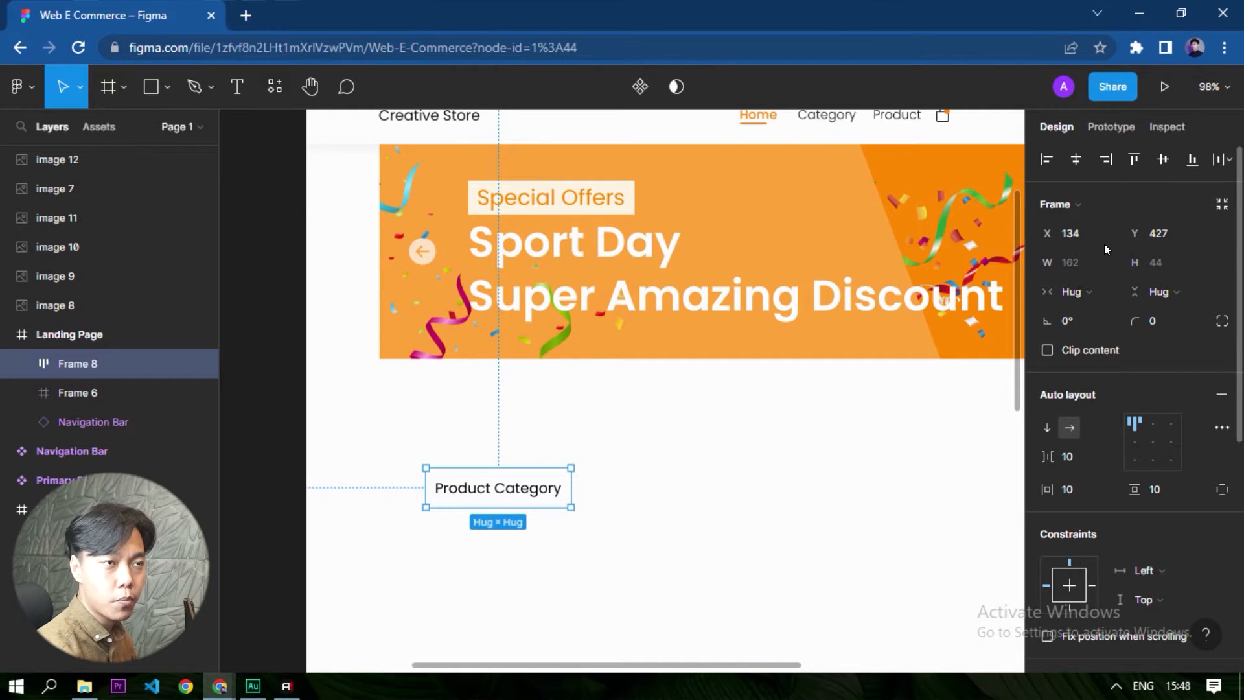
scroll(1128, 232, down, 6)
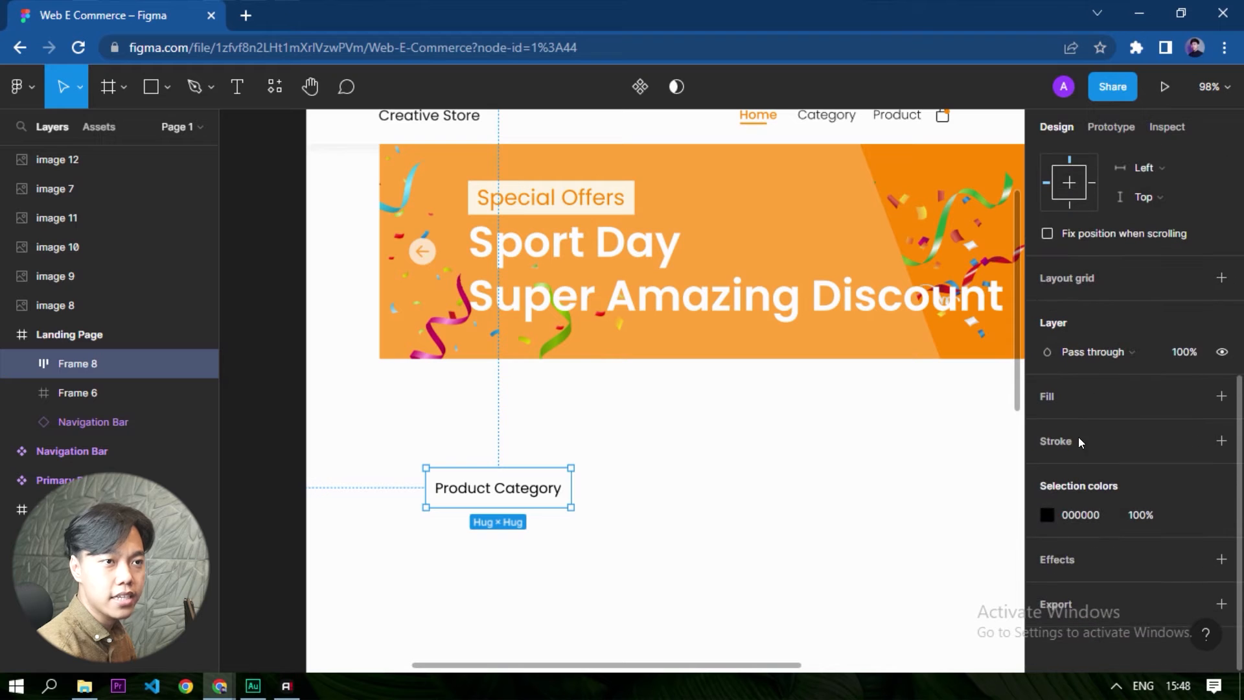
click(1061, 399)
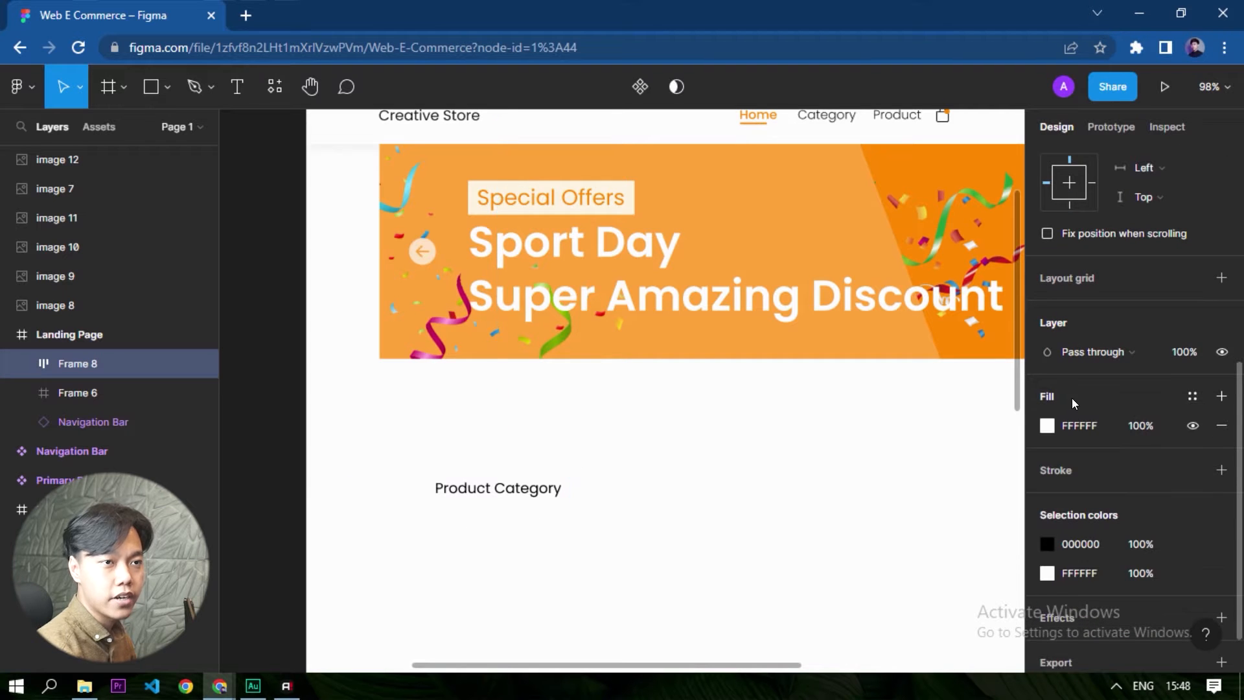
key(ctrl+z)
click(1194, 395)
click(1062, 476)
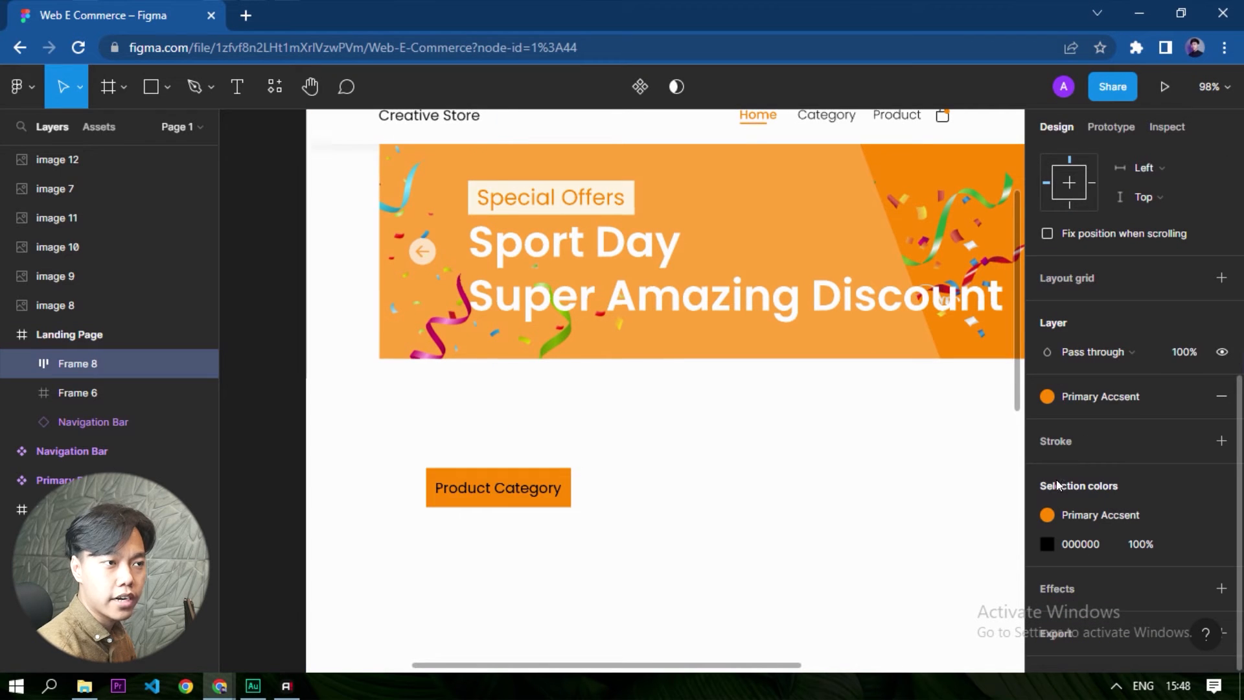
- Change the fill of the Product Category text to white, FFFFFF
double_click(539, 496)
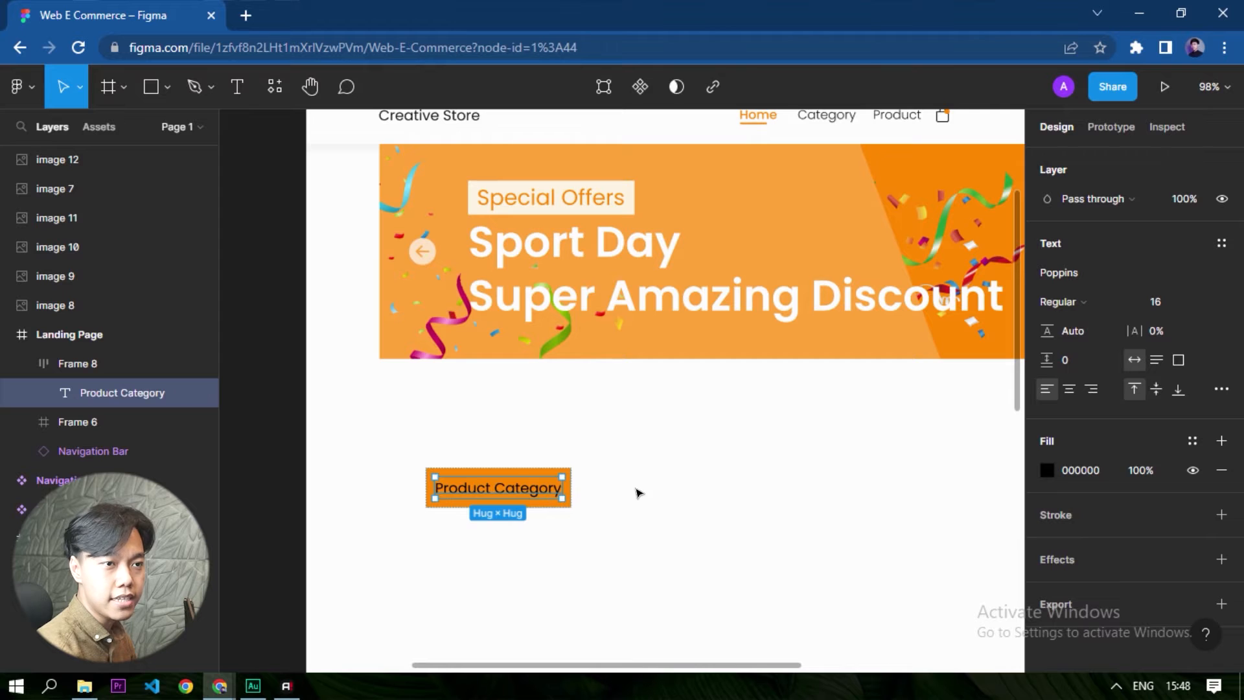
click(1045, 469)
text(ffffff)
key(Return)
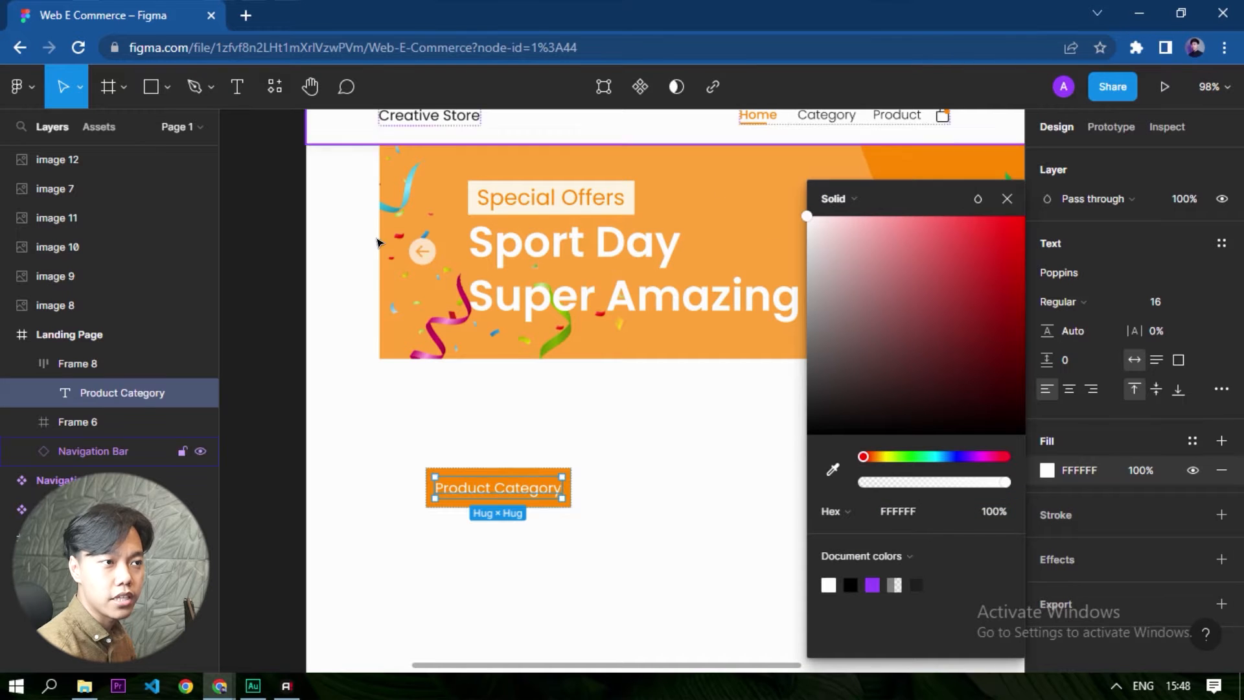
click(567, 544)
- Switch the Product Category frame to individual padding and set its right padding to 24
click(541, 496)
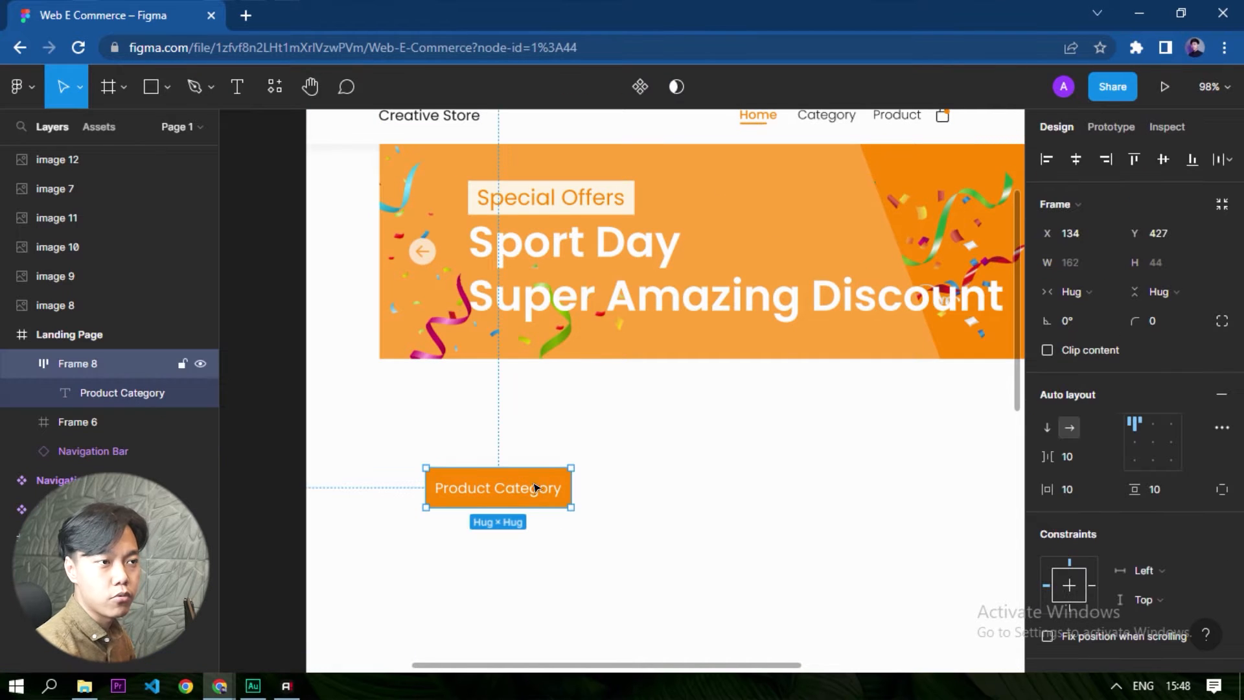
click(1069, 490)
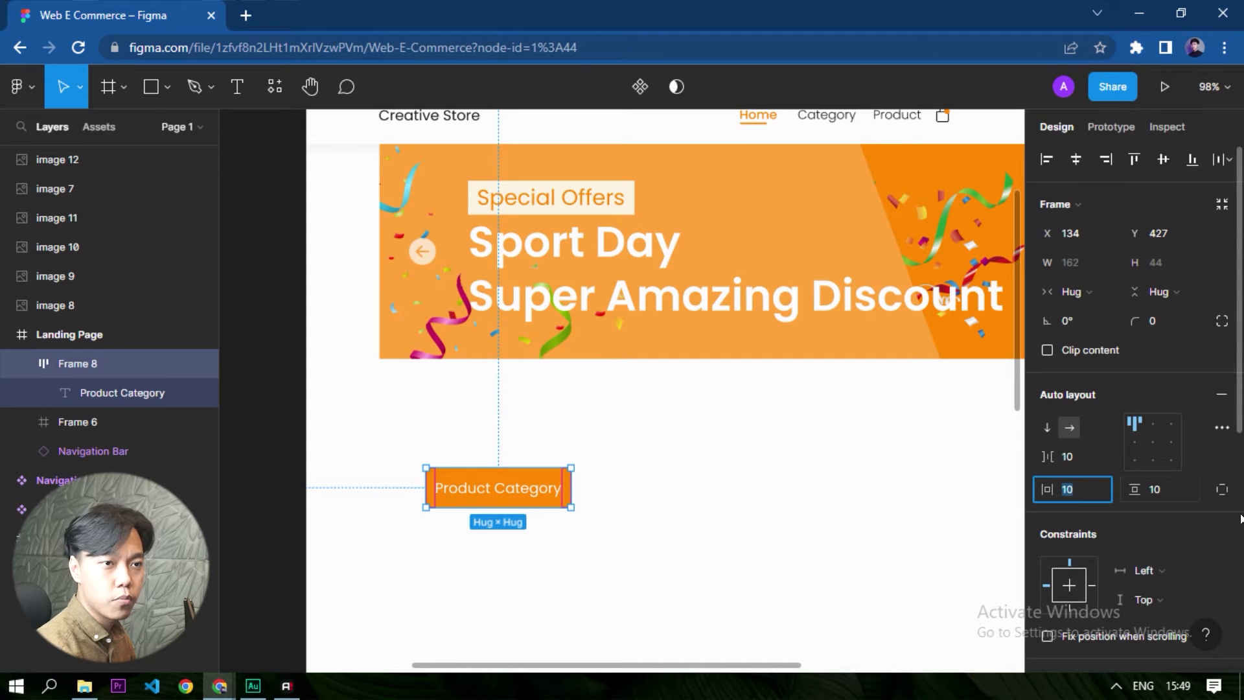
click(1219, 491)
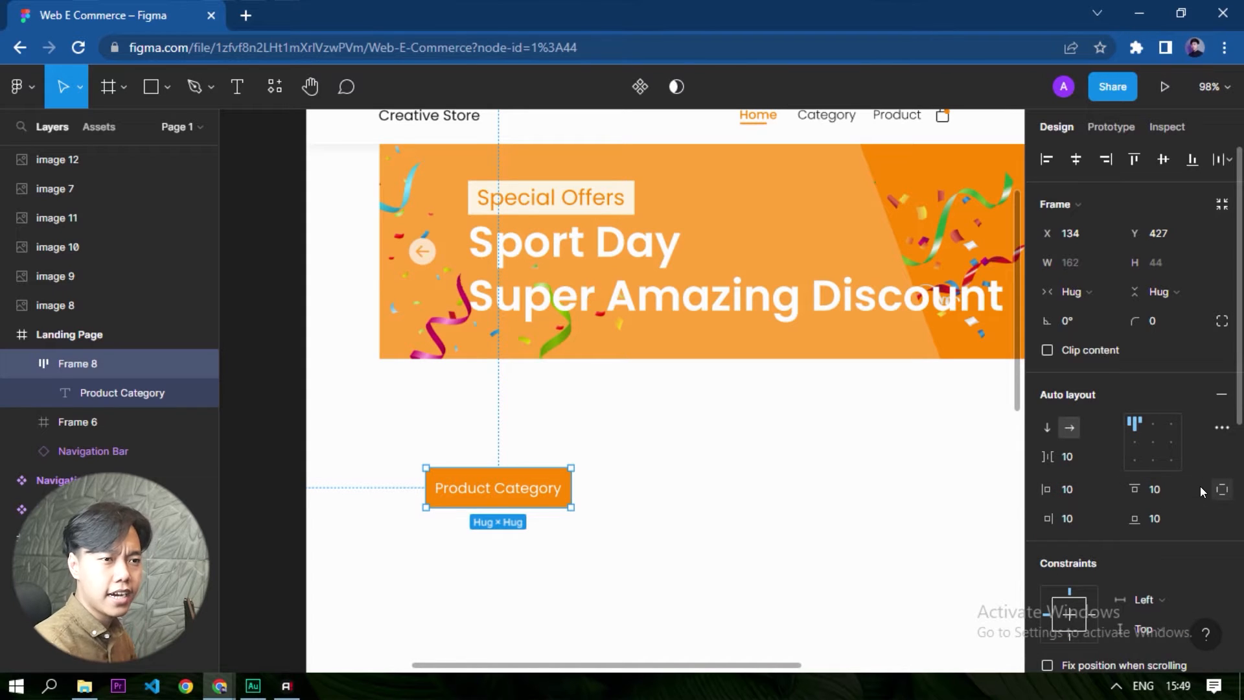
click(1094, 520)
text(16)
key(Return)
click(1083, 518)
text(24)
key(Return)
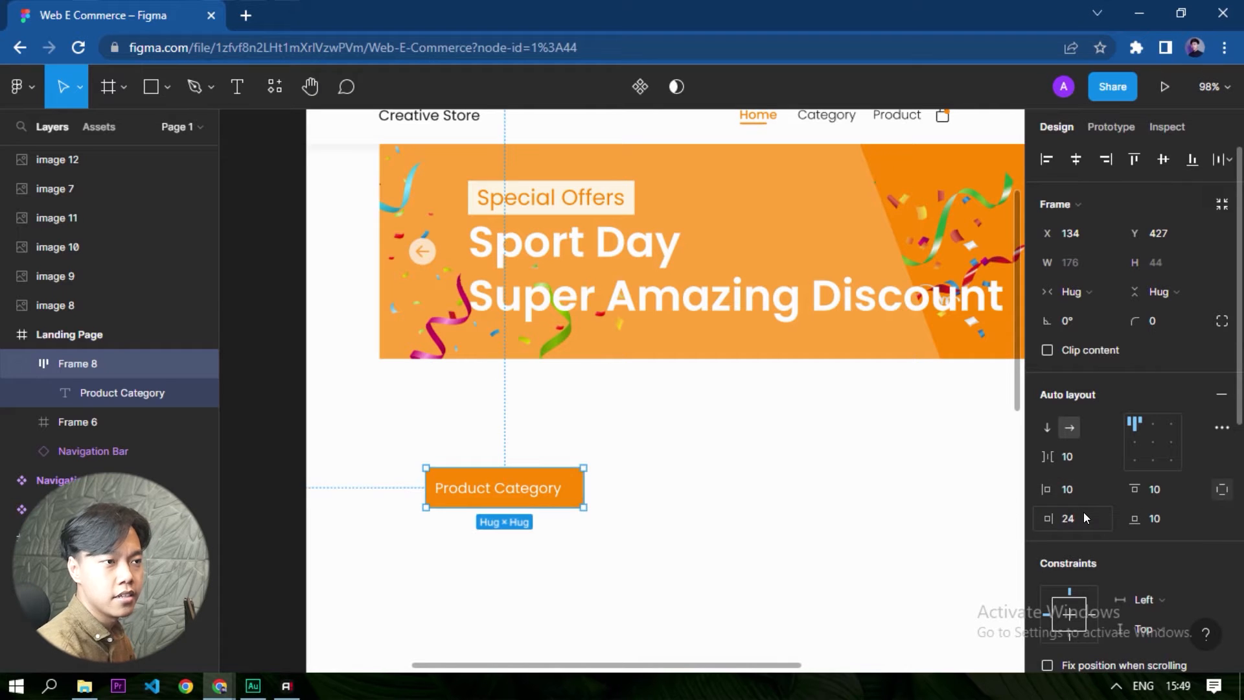
click(835, 603)
- Set the font weight of the Product Category text to Medium
double_click(516, 490)
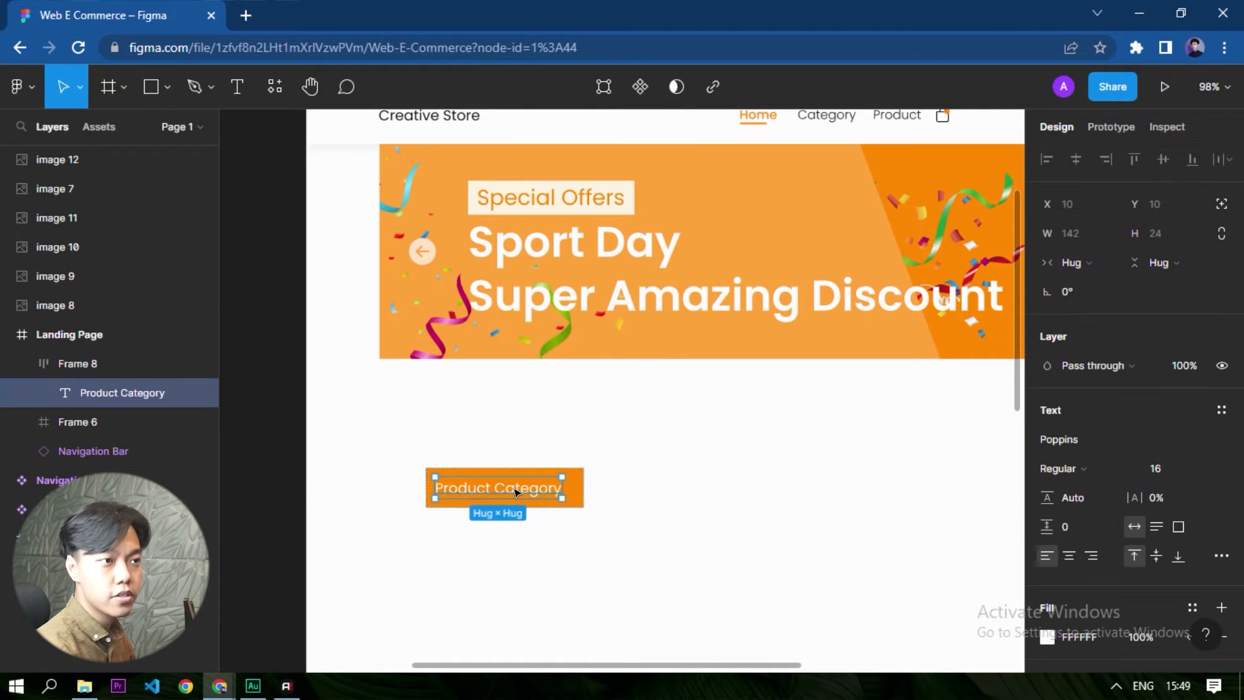
click(1071, 461)
click(1087, 364)
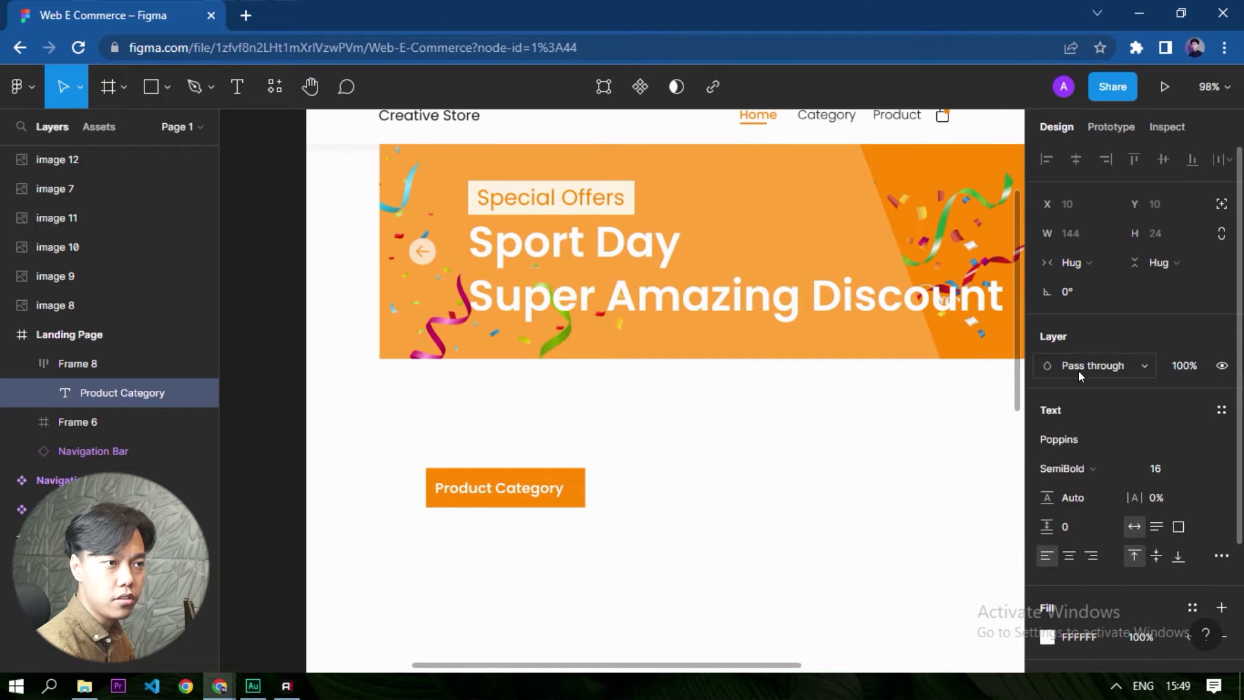
click(1051, 447)
click(1052, 469)
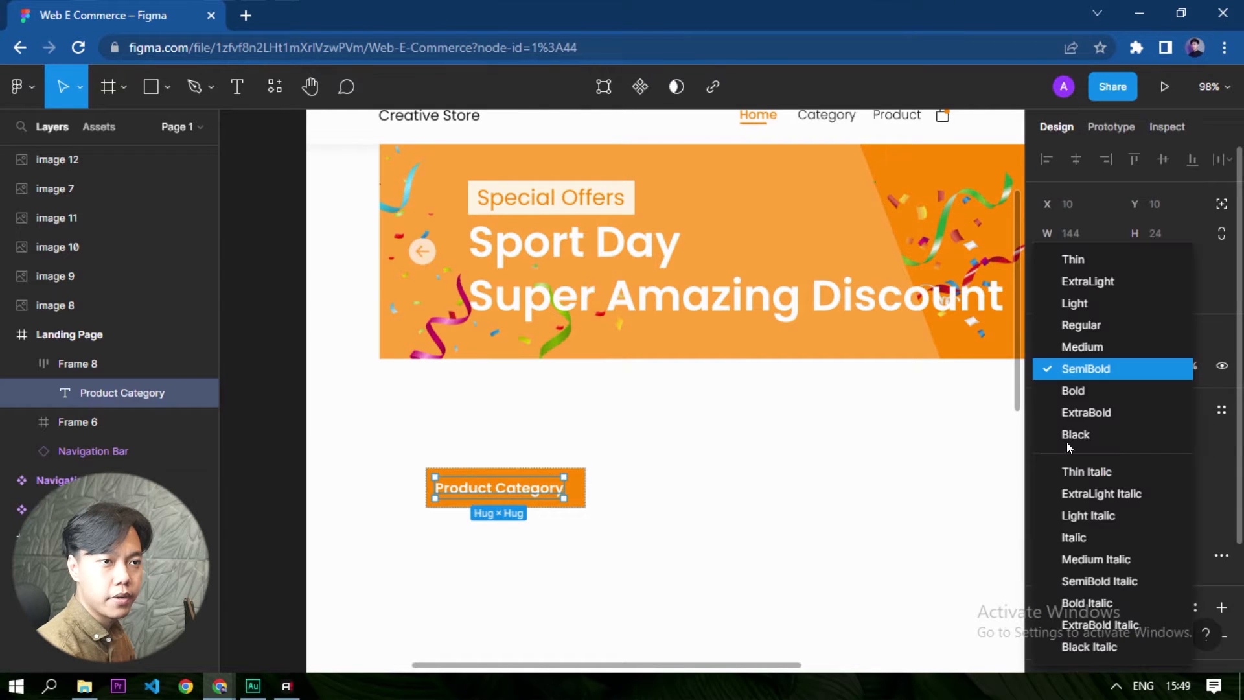
click(1086, 343)
click(557, 592)
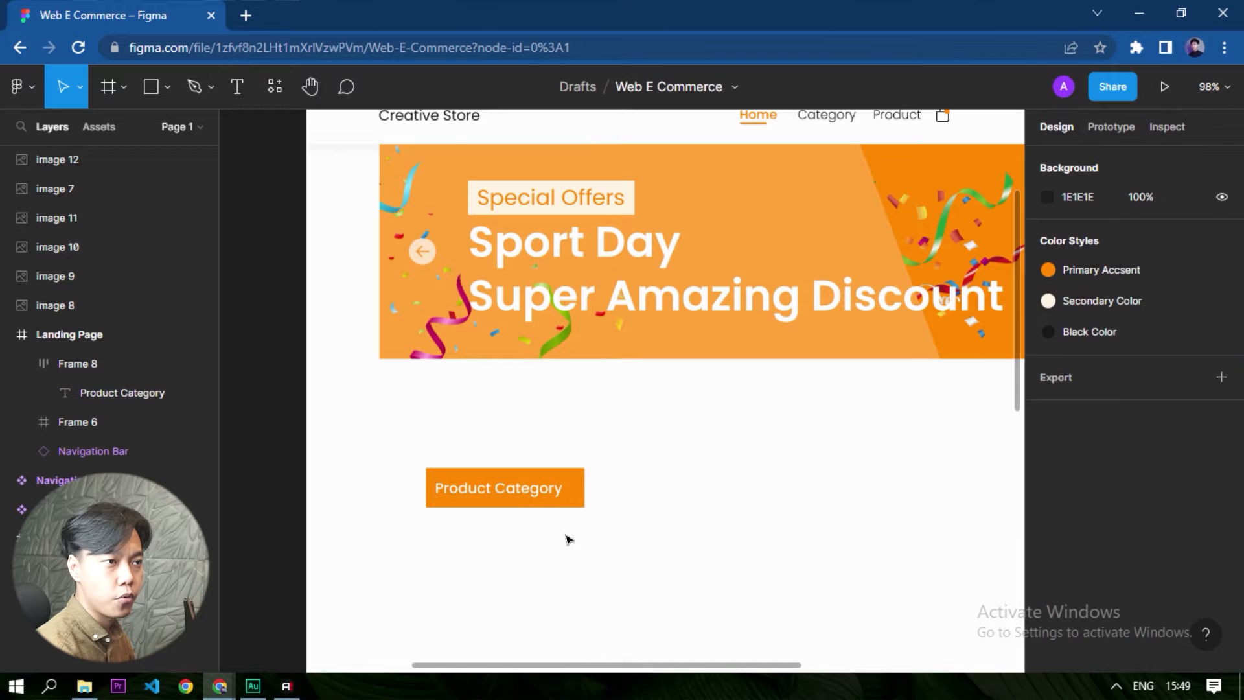
- Move the Product Category label flush under the banner's left edge and show the Landing Page's 12-column layout grid
drag(428, 472, 380, 362)
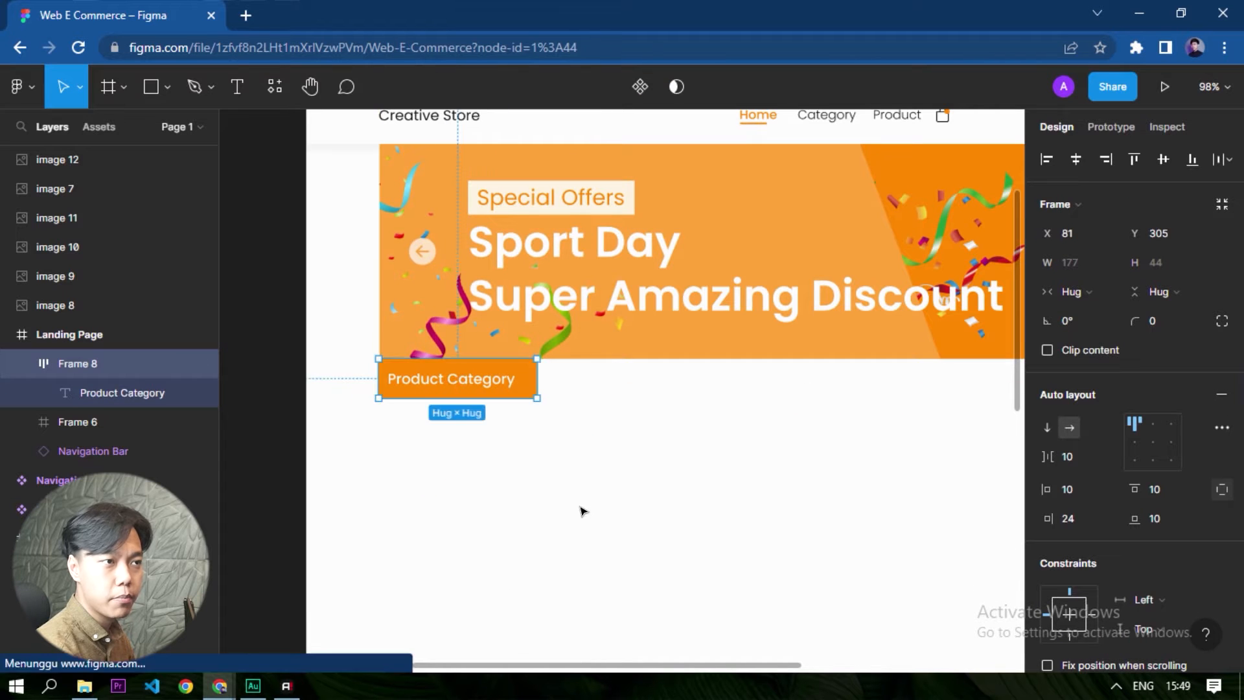
click(582, 511)
click(647, 523)
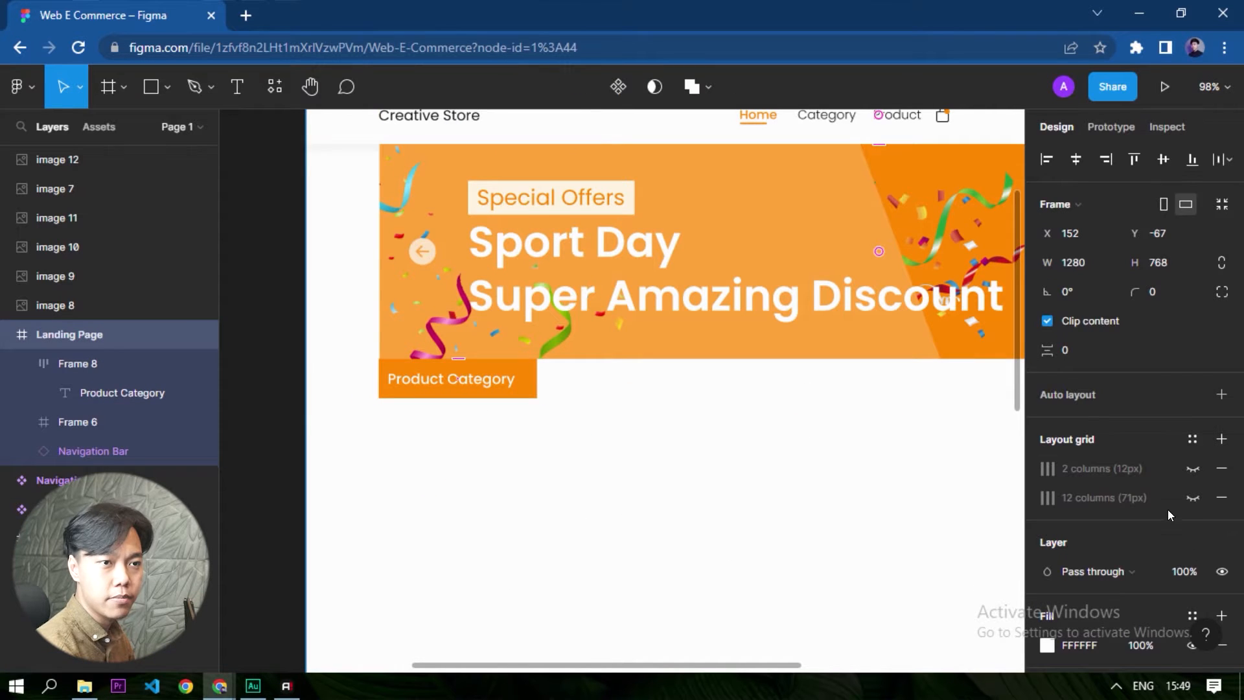
scroll(461, 574, down, 3)
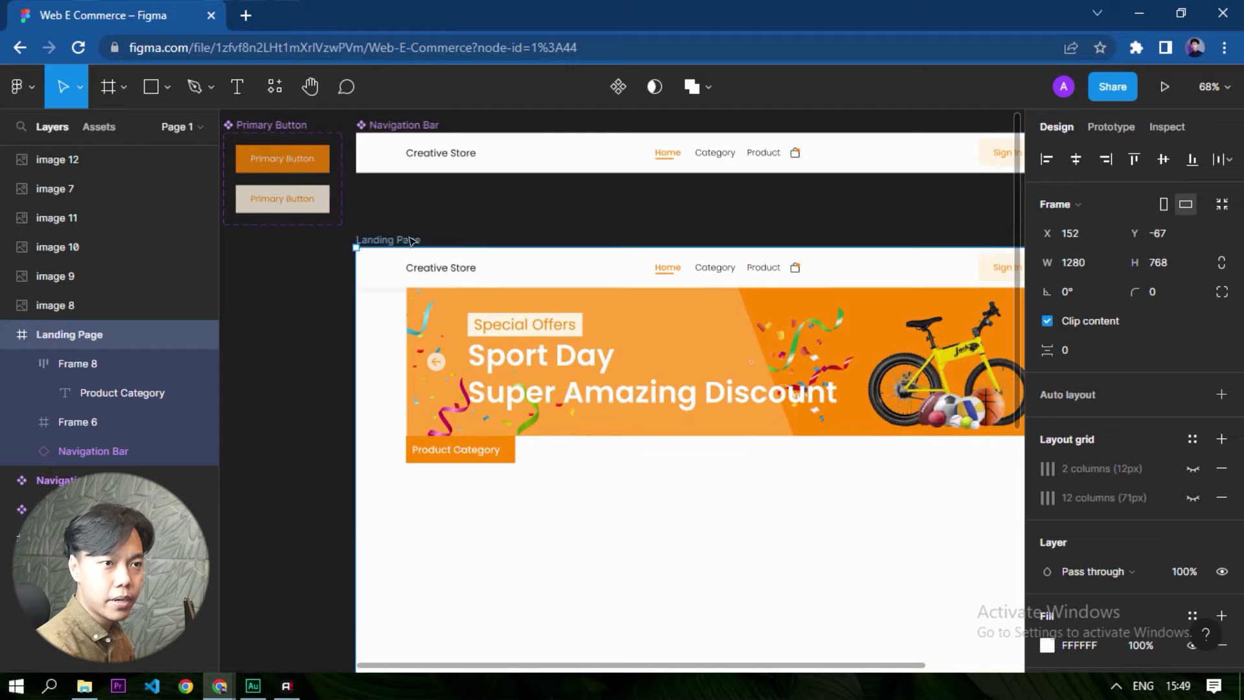
click(1189, 496)
key(Escape)
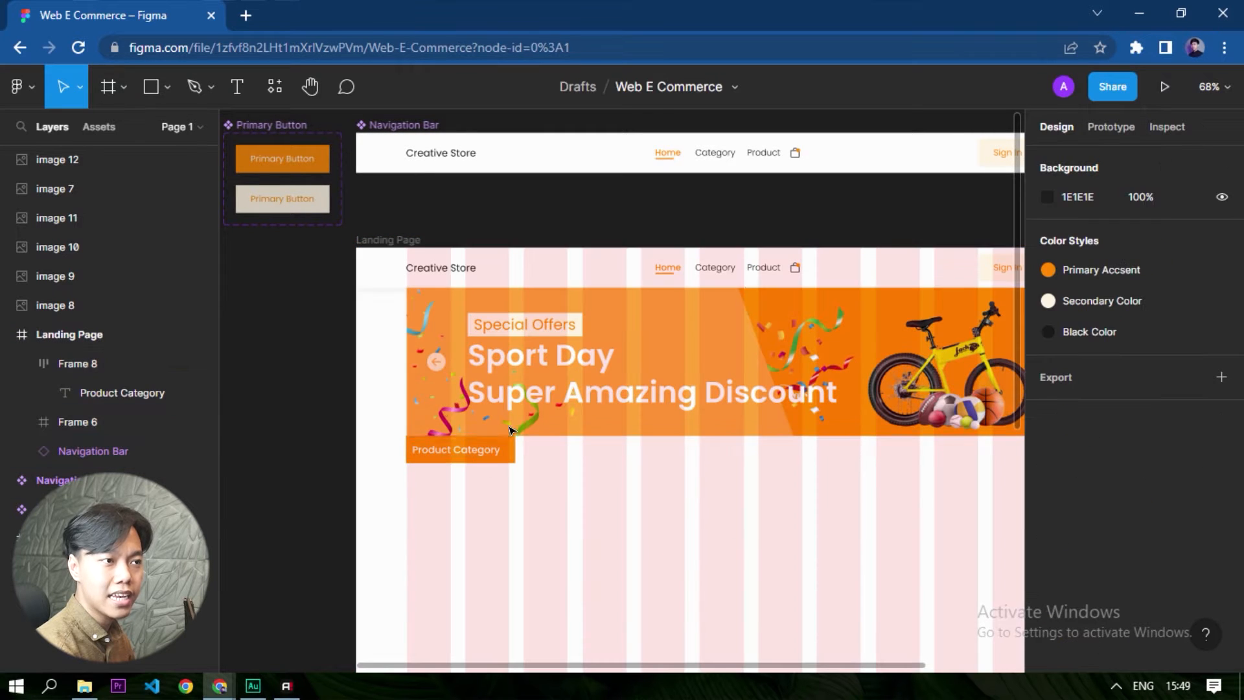
- Move the Product Category label straight down to 40 px below the banner
scroll(434, 558, up, 5)
click(536, 340)
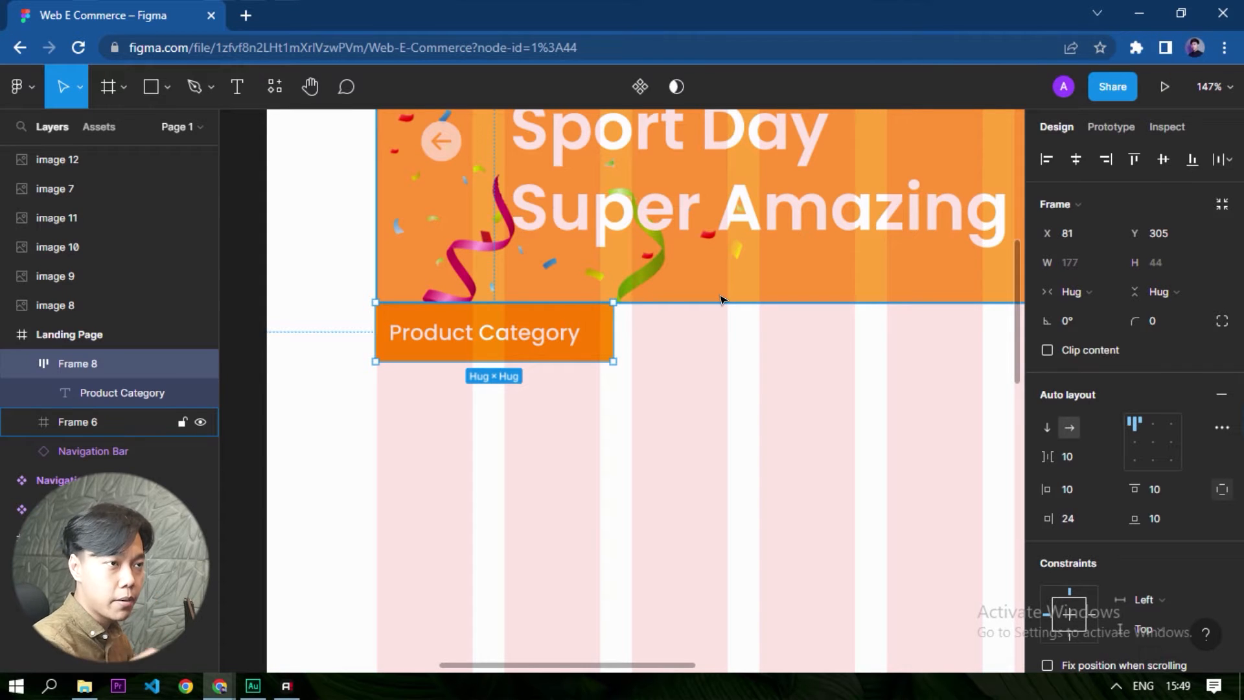
key(shift+Down)
key(shift+Down)
key(shift+Down)
key(shift+Down)
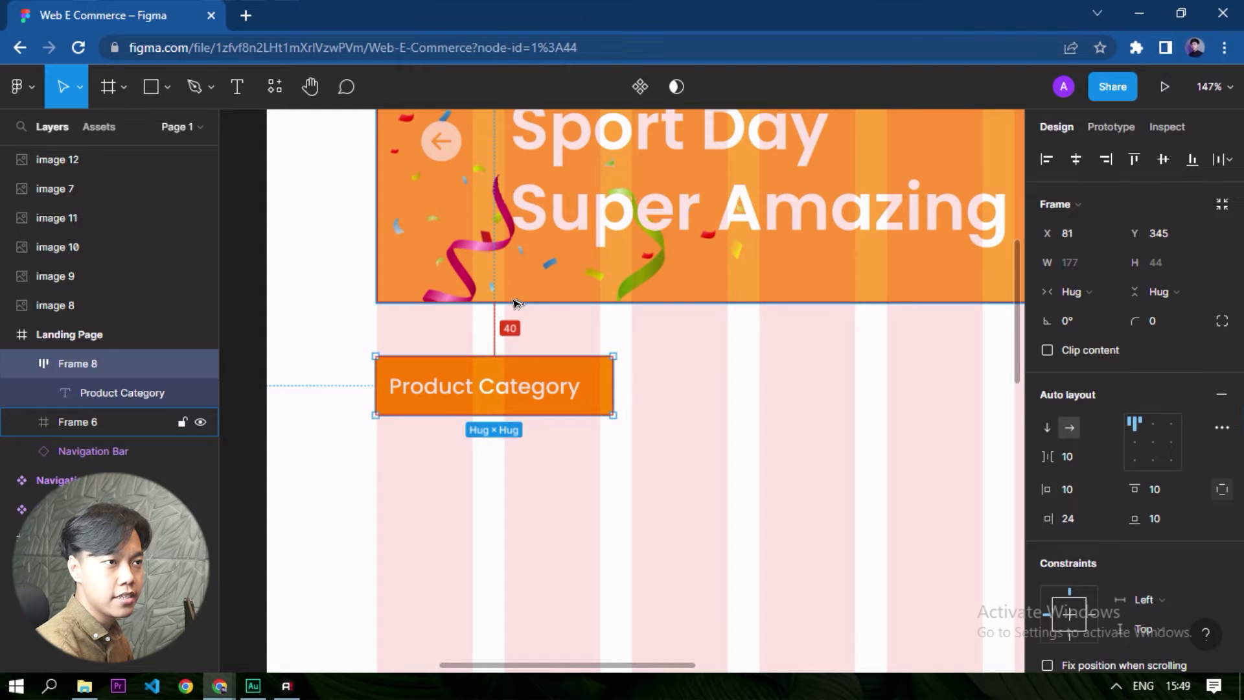
- Draw a rectangle below the Product Category label, about 166 × 153, spanning the first two grid columns
scroll(513, 305, down, 6)
drag(648, 335, 558, 367)
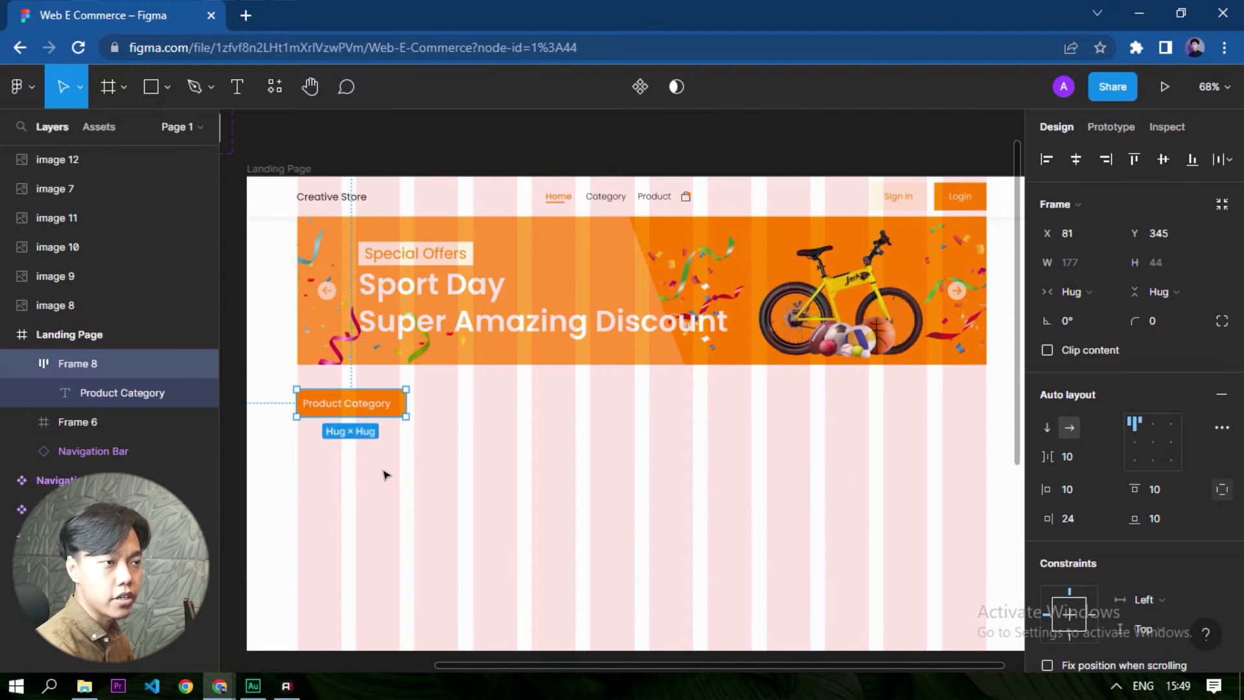
click(363, 487)
scroll(337, 483, up, 2)
scroll(324, 486, up, 2)
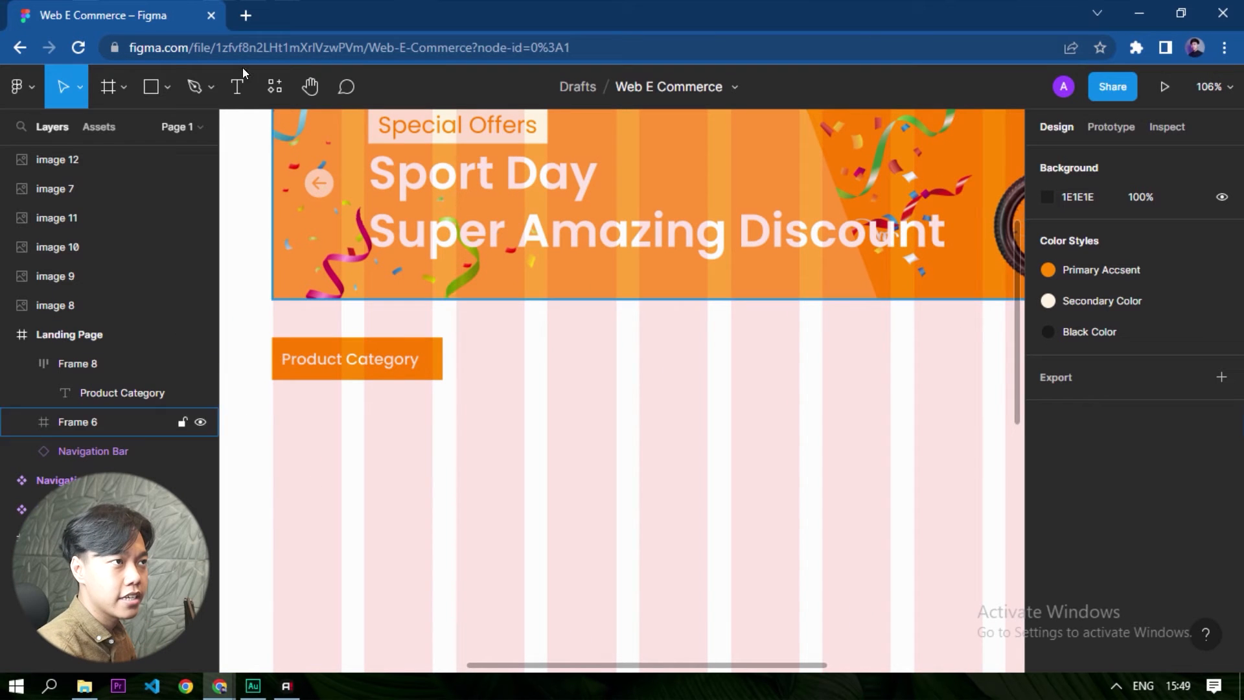
click(151, 86)
drag(291, 441, 433, 589)
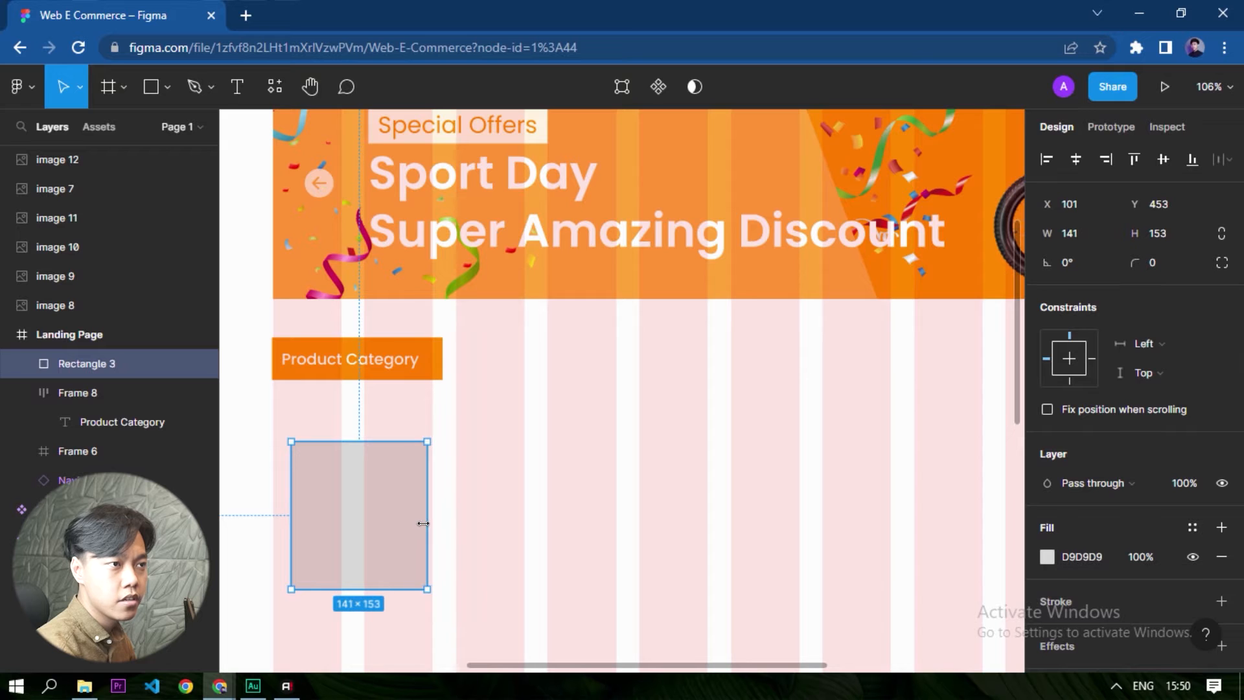
drag(284, 506, 272, 515)
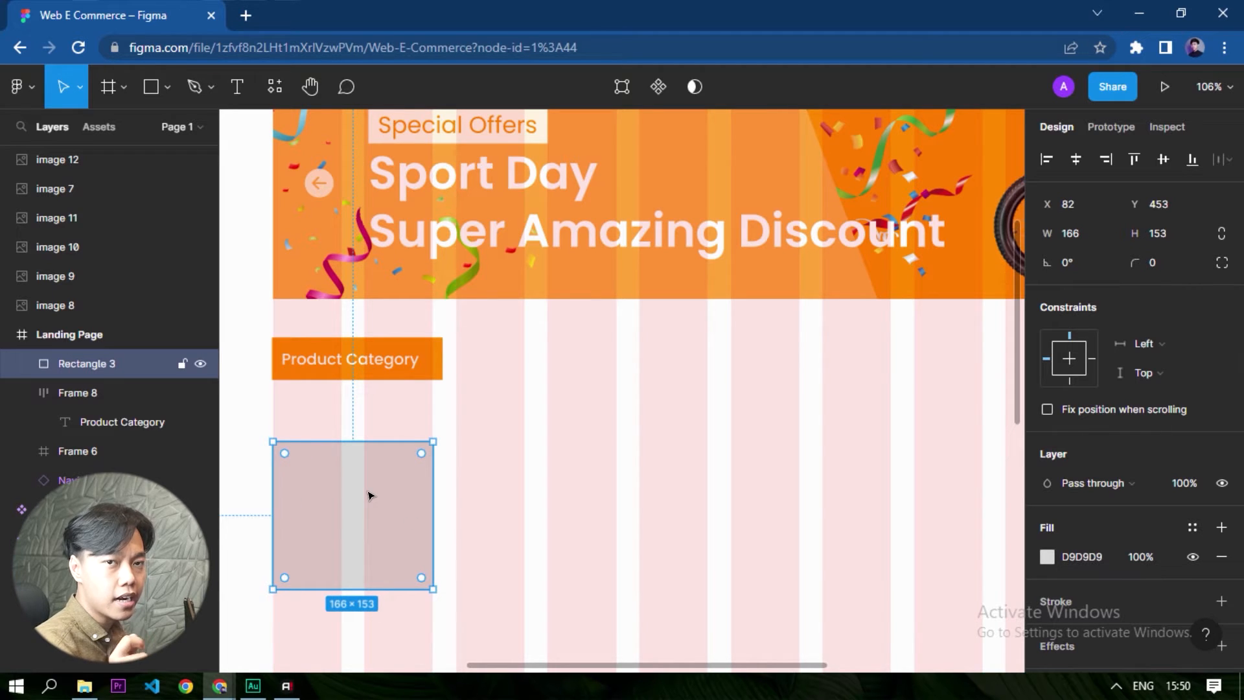
- Set the rectangle's height to 166 so it matches its width
click(1090, 235)
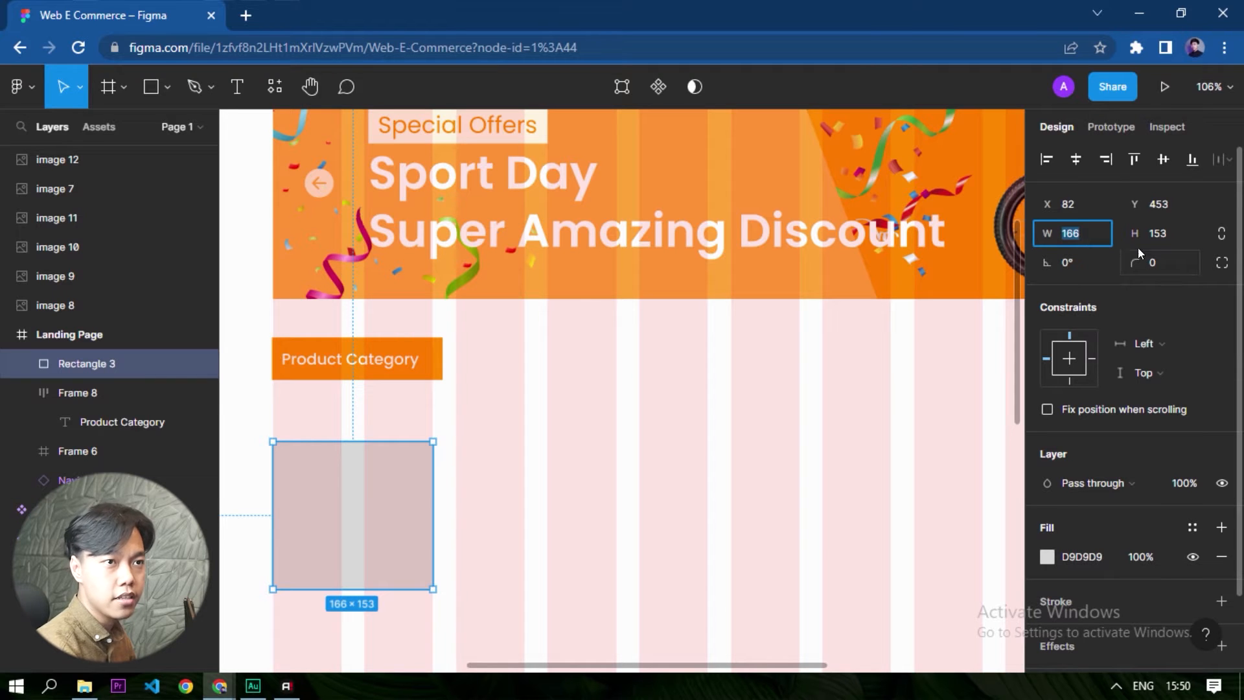
click(1181, 235)
text(166)
key(Return)
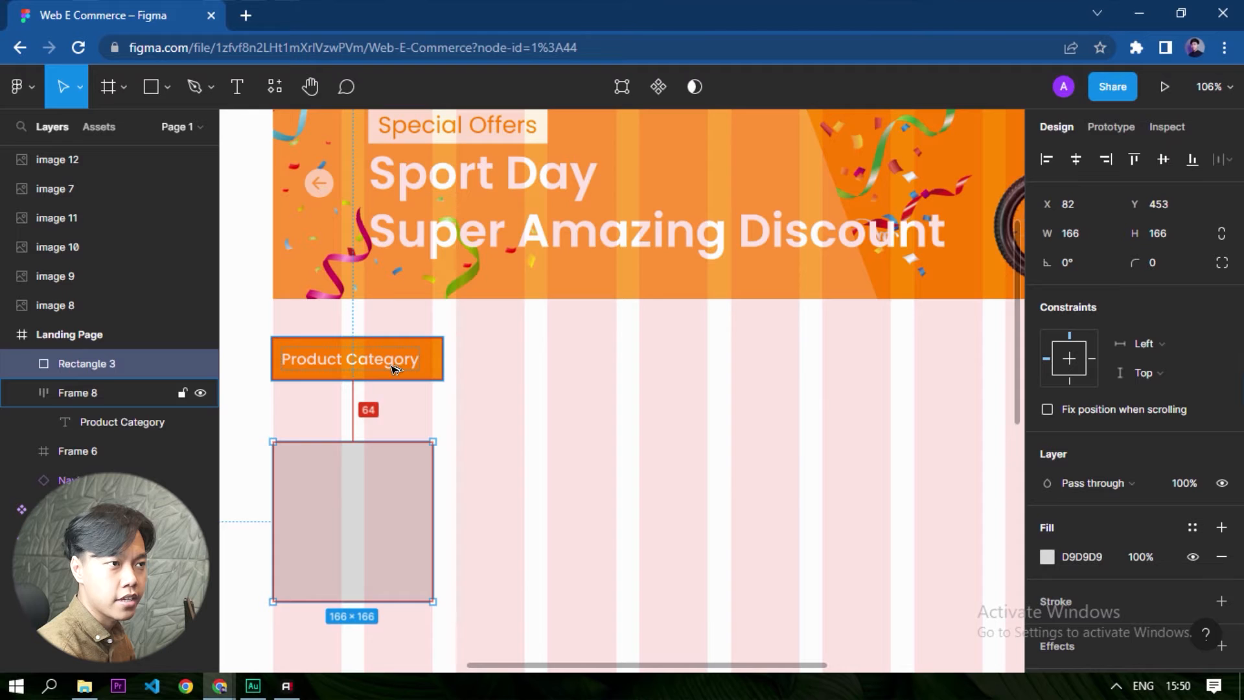
- Move the square out of the Landing Page onto the empty canvas beside it and fill it with FFFFFF
scroll(829, 443, down, 8)
scroll(631, 477, up, 7)
drag(947, 434, 594, 434)
click(1046, 410)
drag(901, 356, 552, 123)
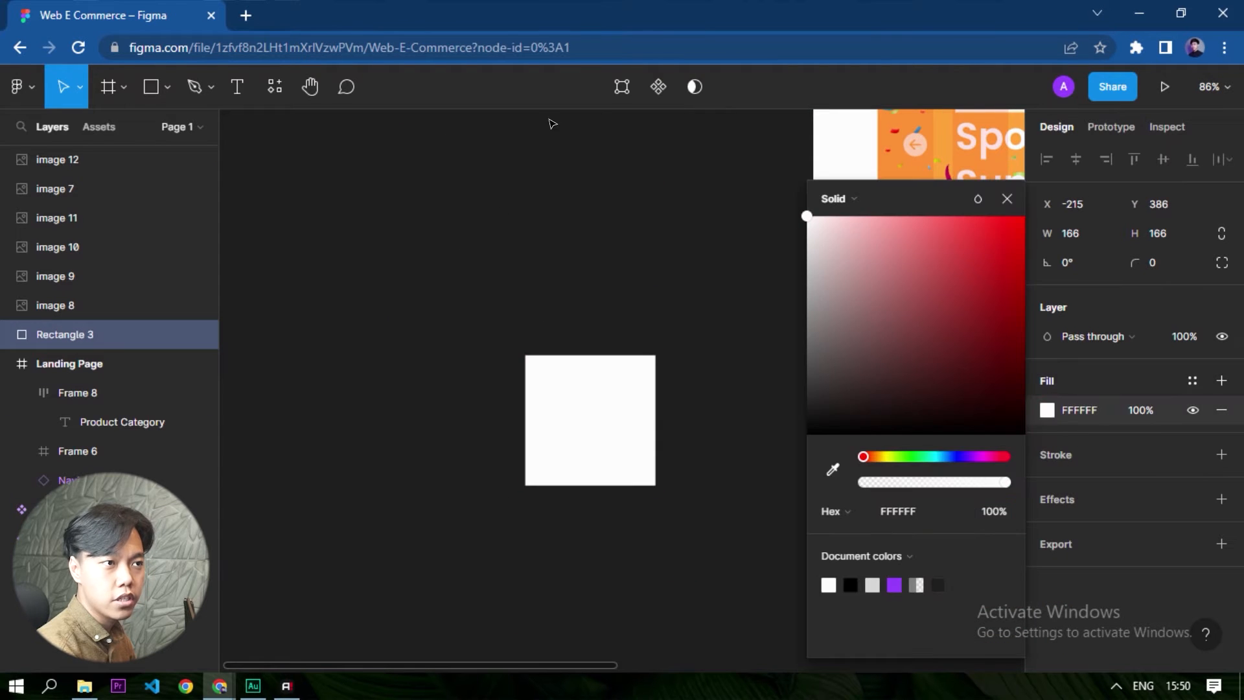
click(736, 397)
- Hide the Landing Page frame's 12-column layout grid
scroll(609, 401, down, 5)
scroll(719, 242, up, 4)
drag(755, 367, 581, 369)
scroll(494, 380, up, 1)
click(503, 425)
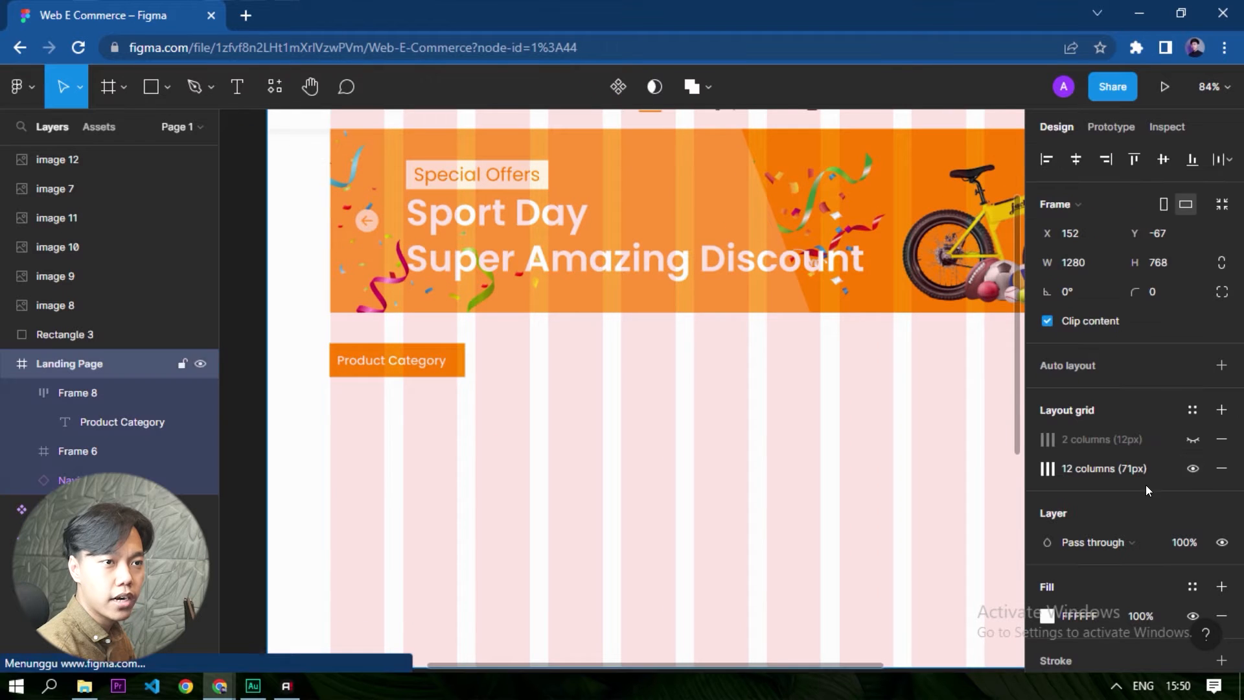
click(1192, 468)
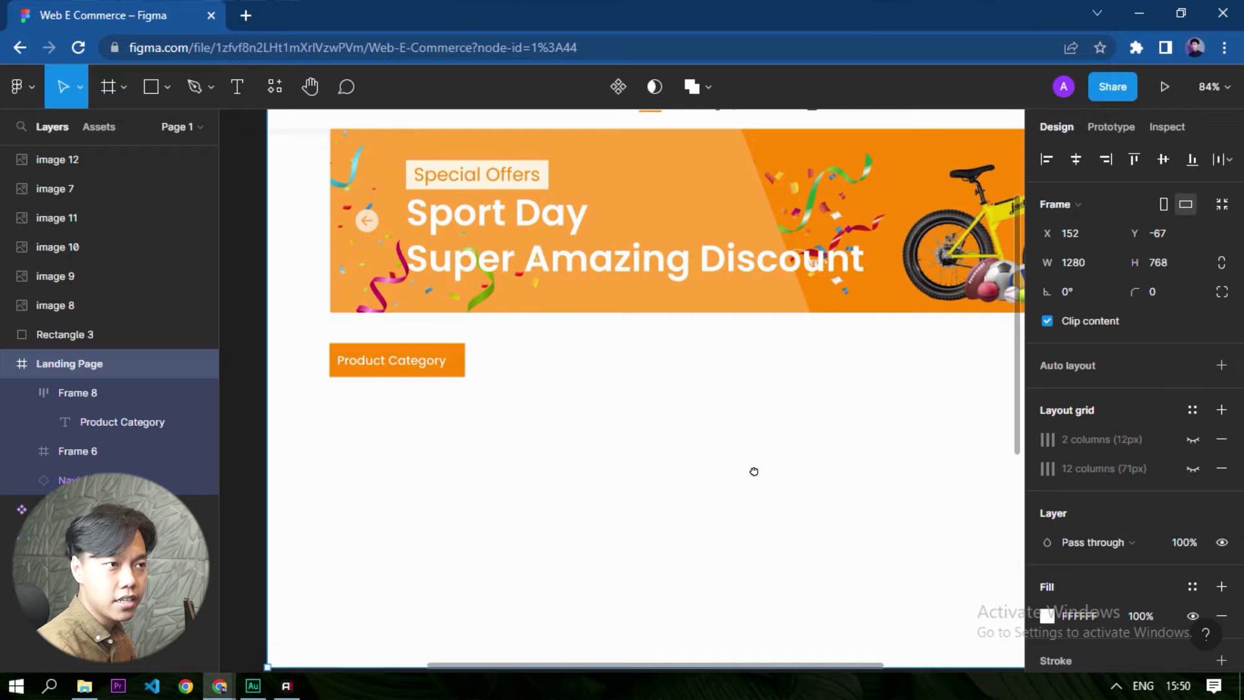
- Set the Landing Page frame's background fill to FAFBFC
drag(754, 470, 682, 444)
scroll(436, 624, down, 3)
scroll(576, 629, up, 1)
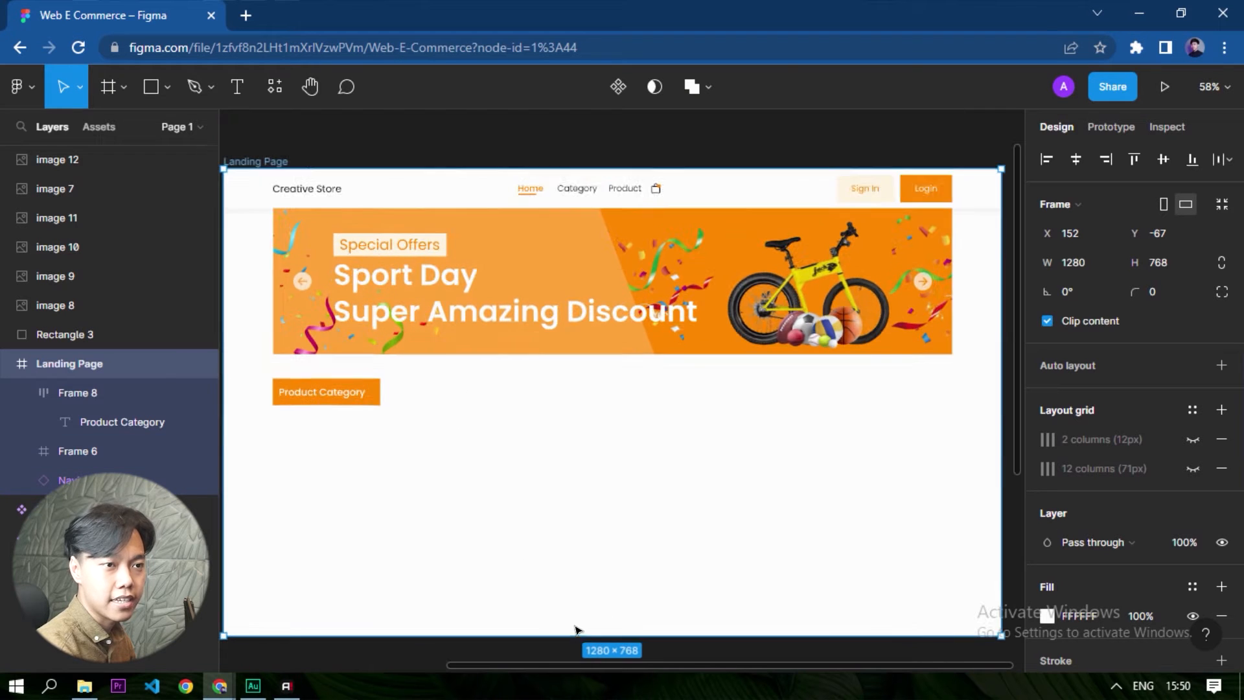
click(1047, 615)
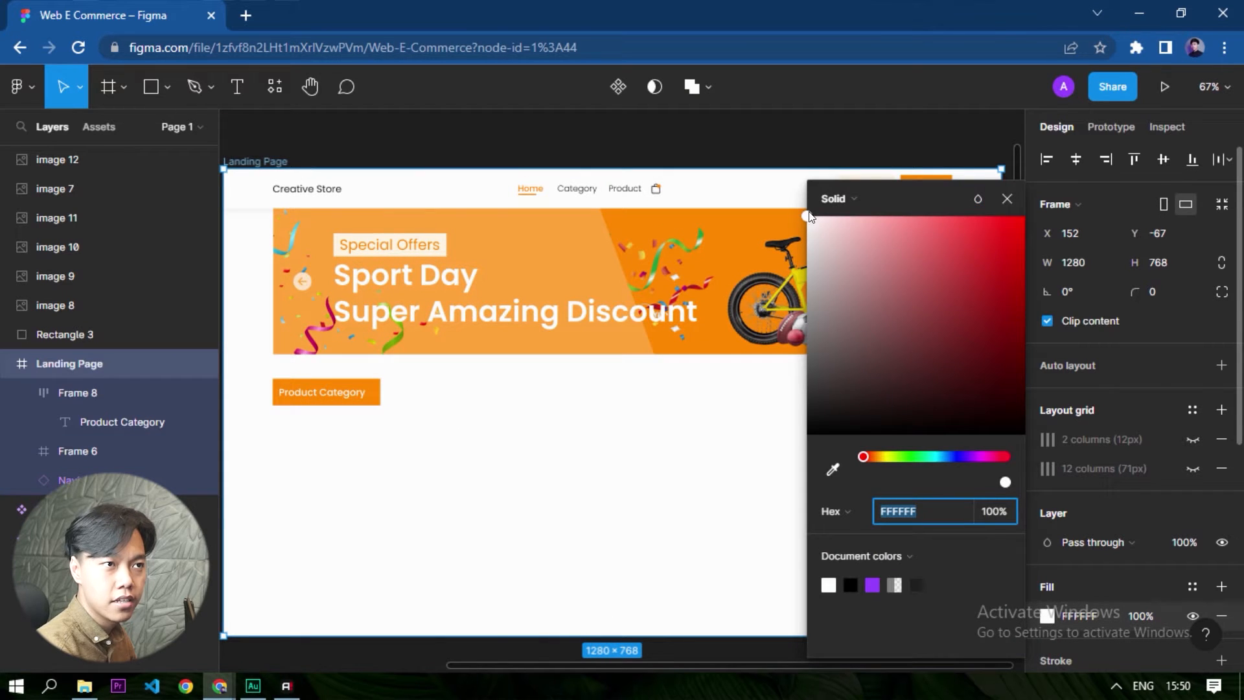
drag(805, 220, 797, 237)
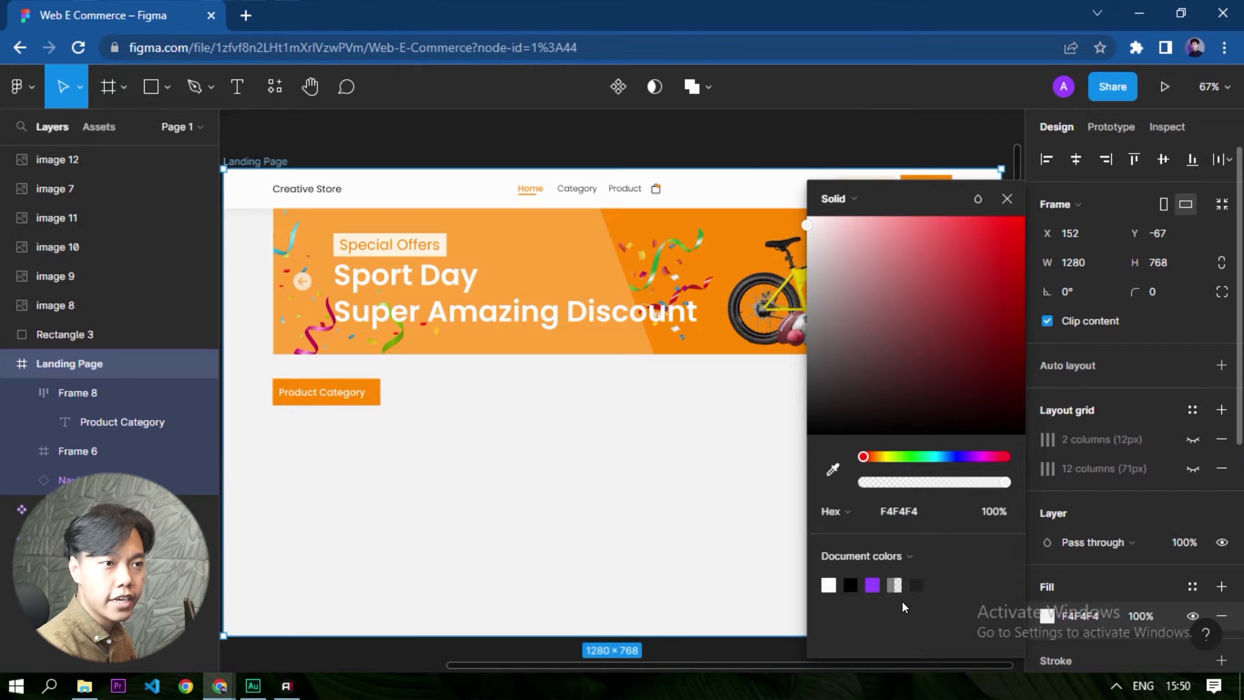
click(914, 515)
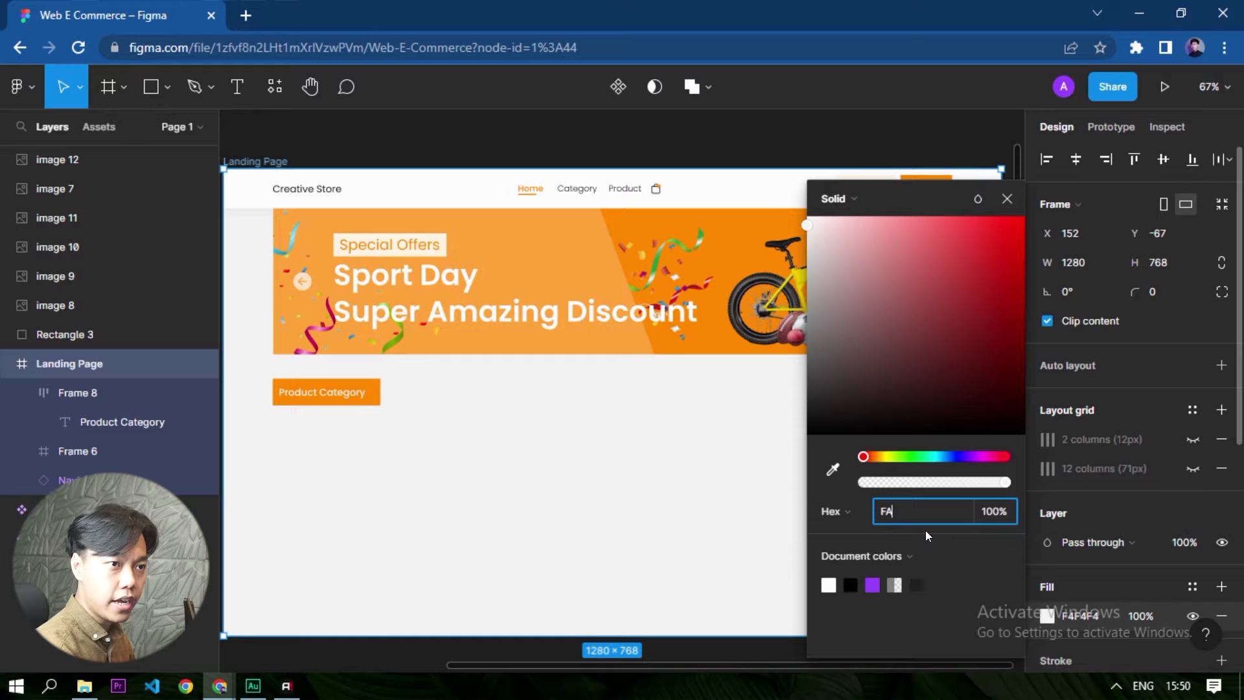
text(FAFBFC)
key(Return)
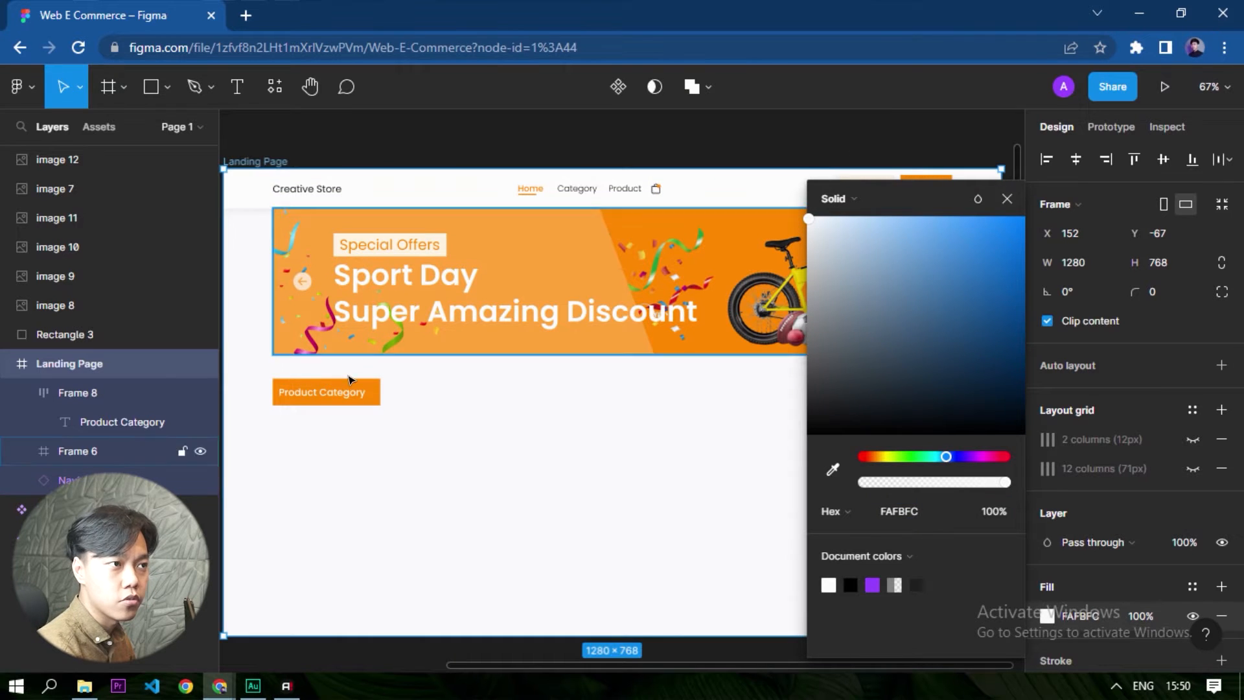
scroll(595, 500, down, 3)
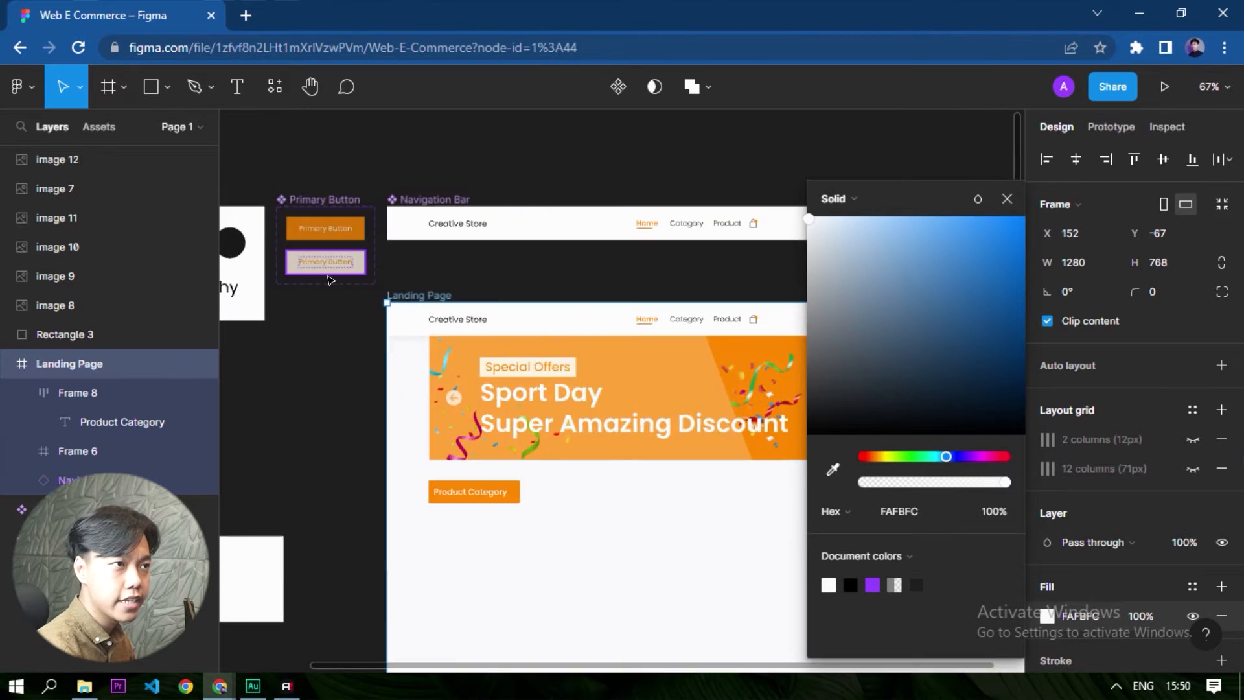
scroll(399, 319, up, 10)
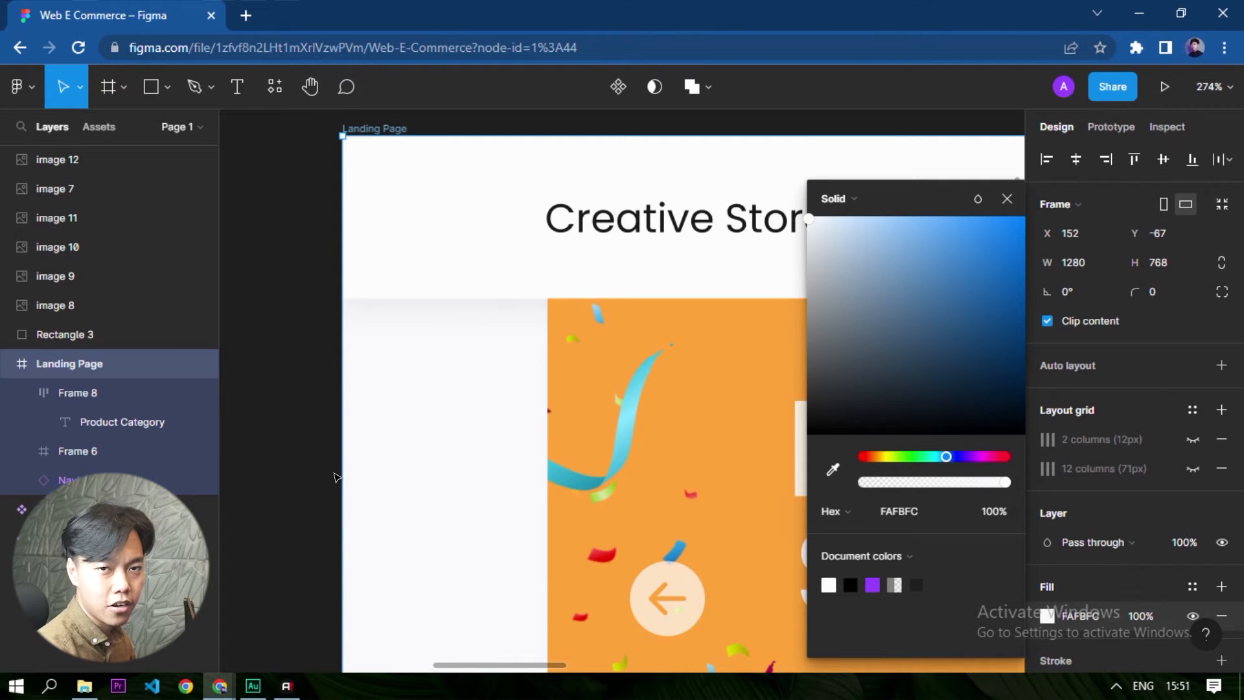
click(251, 484)
- Draw a grey rectangle, about 166 × 62, and align it with the lower part of the white square
scroll(544, 368, down, 5)
drag(409, 586, 580, 420)
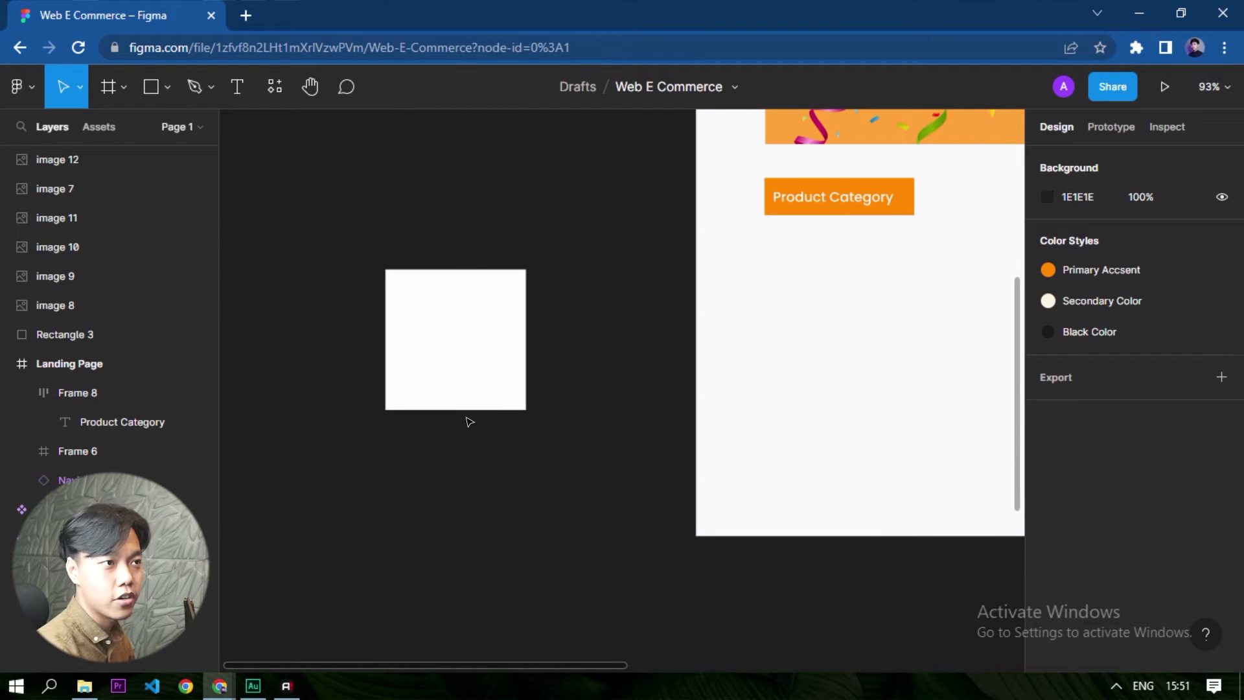
click(431, 377)
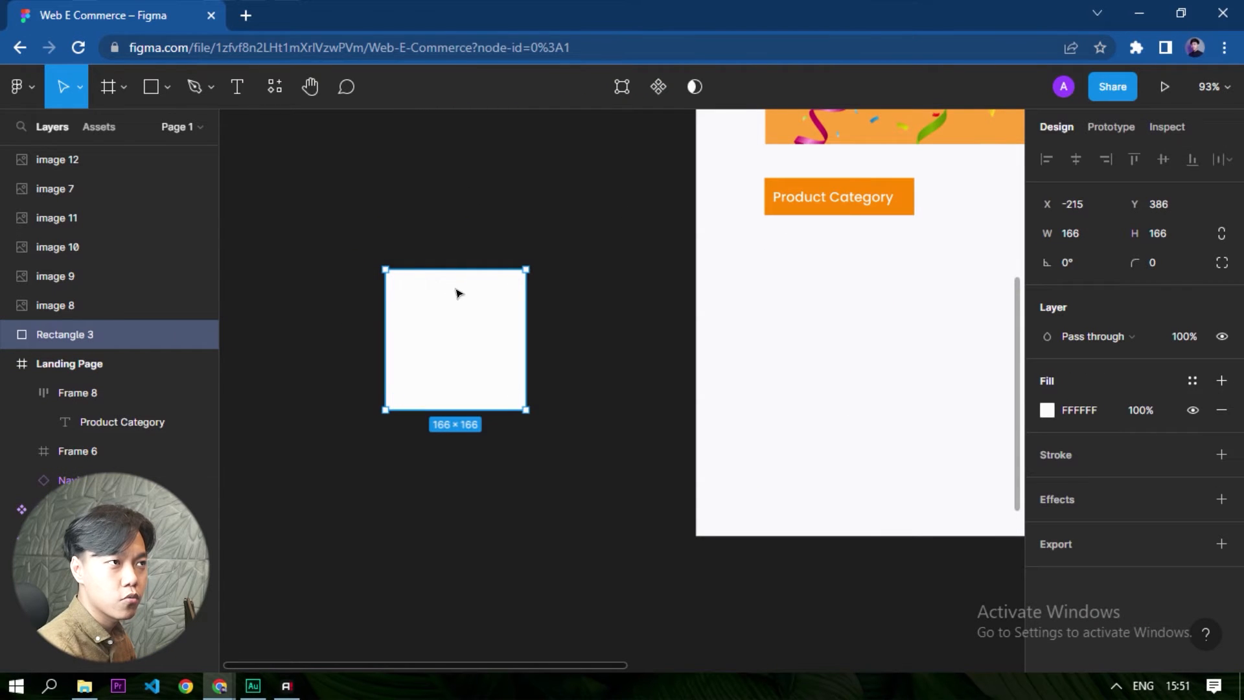
click(263, 153)
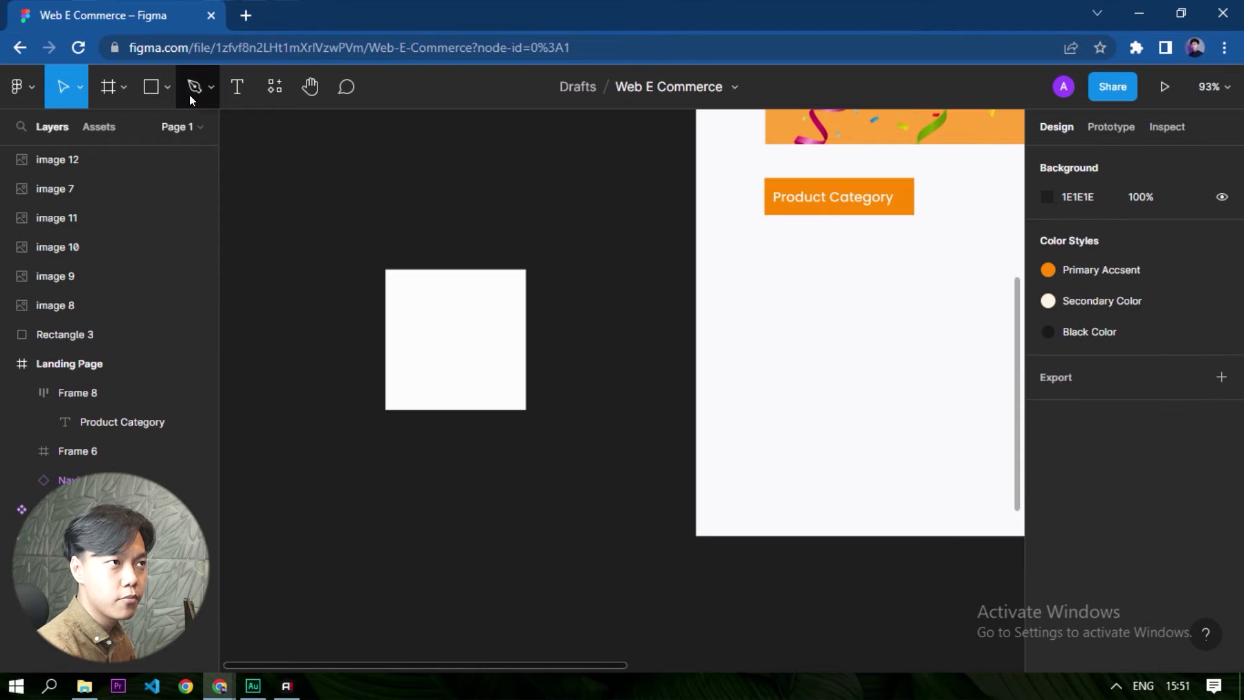
click(151, 86)
drag(362, 447, 526, 499)
drag(362, 460, 410, 397)
ctrl+scroll(496, 353, up, 5)
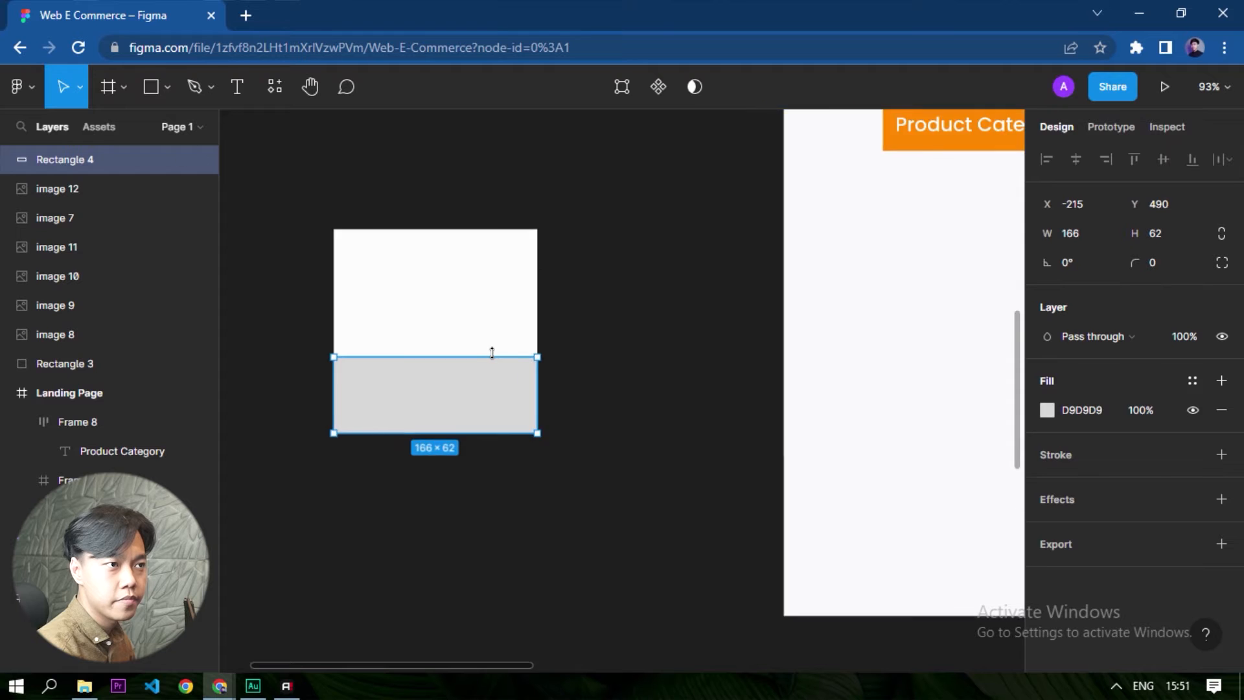
- Set the grey rectangle's height to 40 and move it flush with the white square's bottom edge
click(1176, 240)
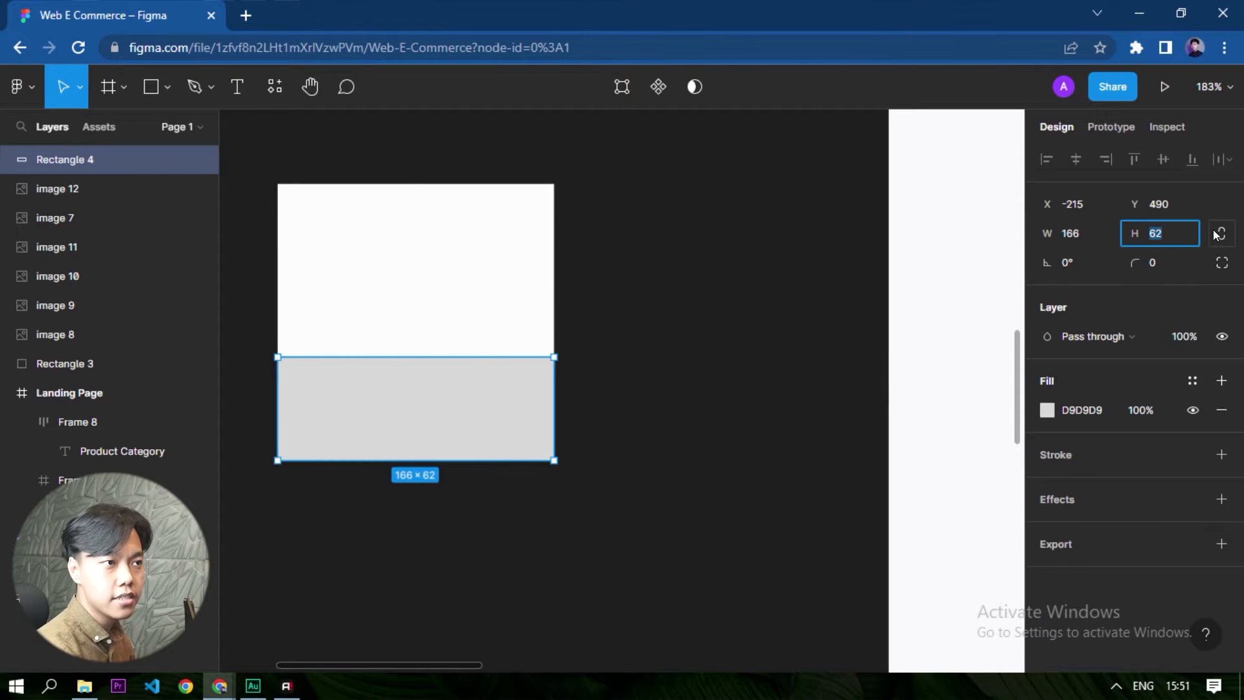
text(40)
key(Return)
drag(447, 395, 447, 427)
- Add the text "Skin Care" on the canvas below the white square
ctrl+scroll(570, 346, down, 3)
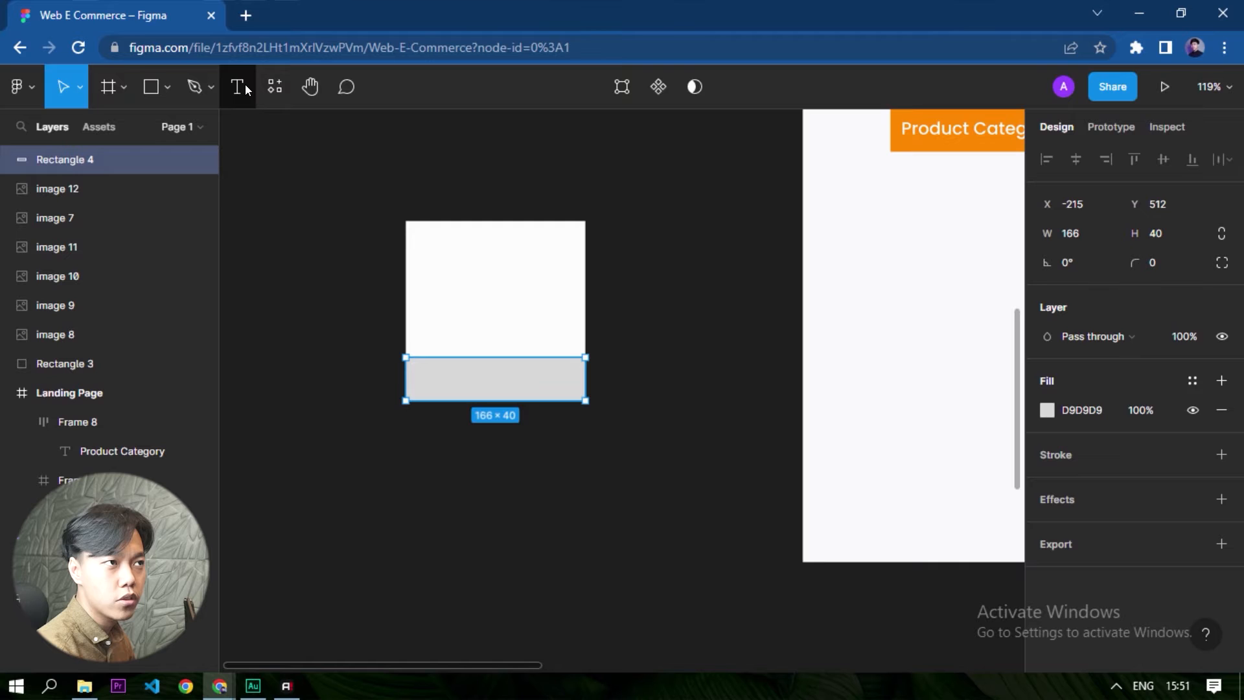
click(245, 84)
ctrl+scroll(493, 441, up, 3)
text(KIN)
key(BackSpace)
key(BackSpace)
key(BackSpace)
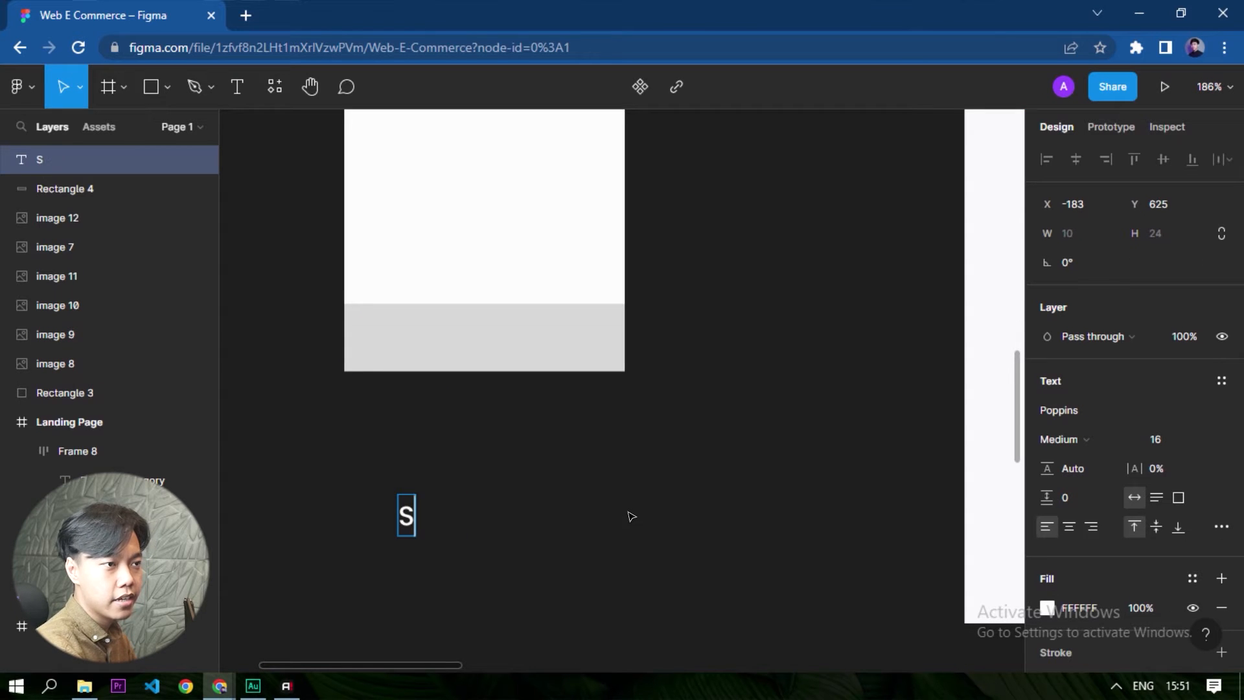
text(kinca)
key(BackSpace)
key(BackSpace)
text(Care)
key(Escape)
click(660, 486)
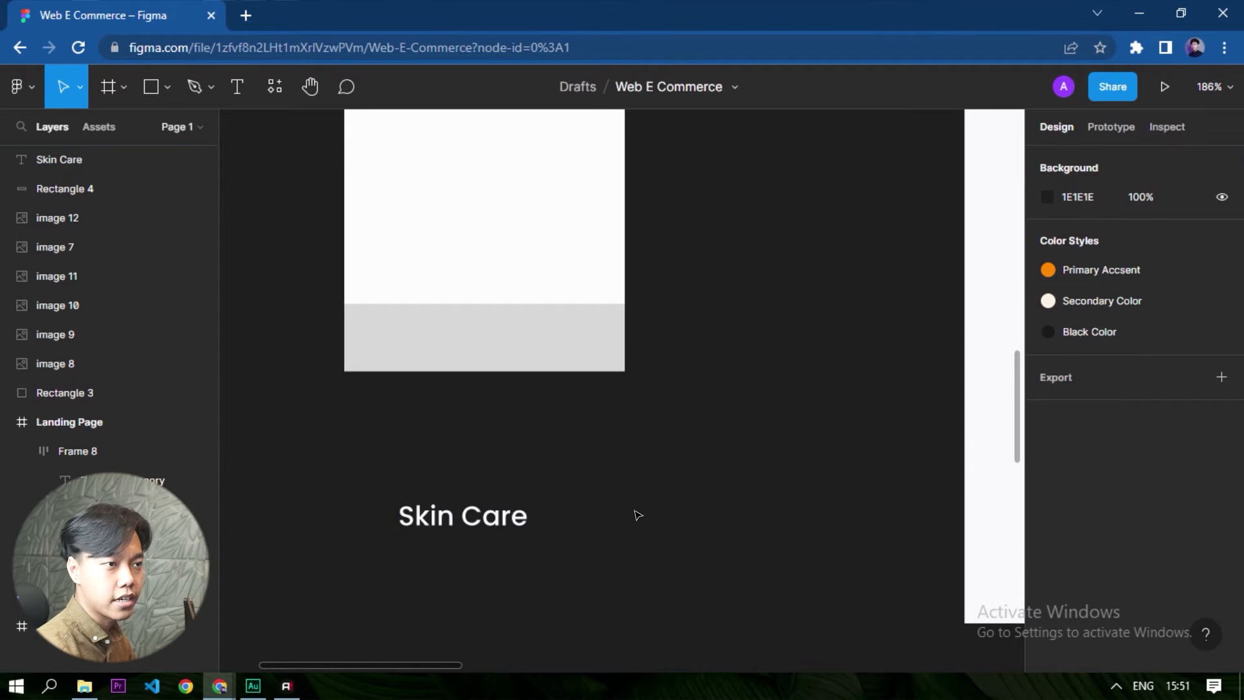
- Wrap the Skin Care text in an auto layout frame and fill the frame with the Secondary Color style
click(524, 524)
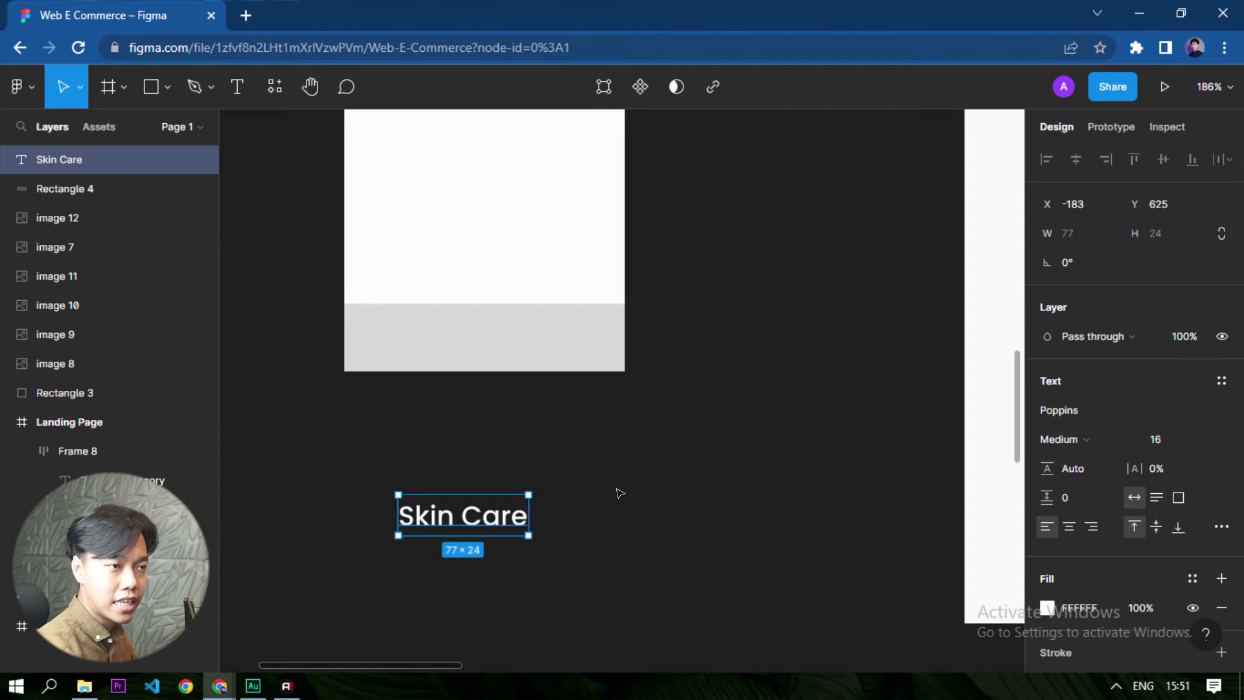
key(shift+a)
scroll(1039, 444, down, 4)
click(1221, 396)
key(ctrl+z)
click(1192, 395)
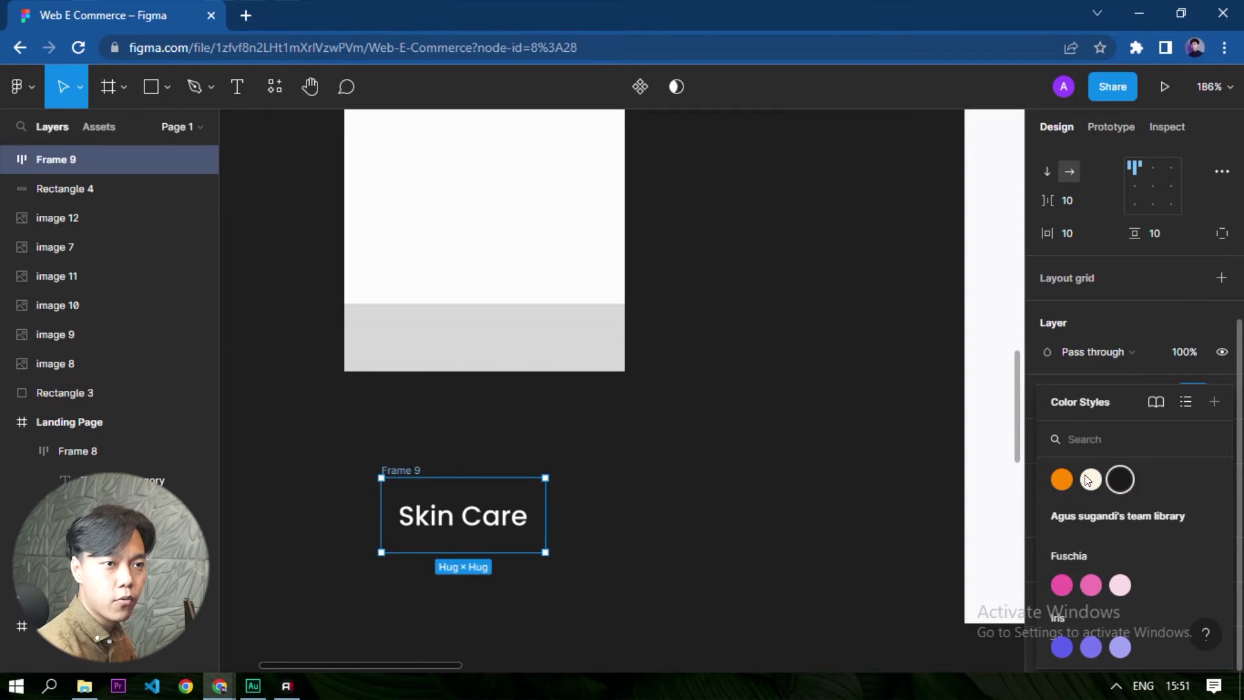
click(1090, 479)
click(616, 583)
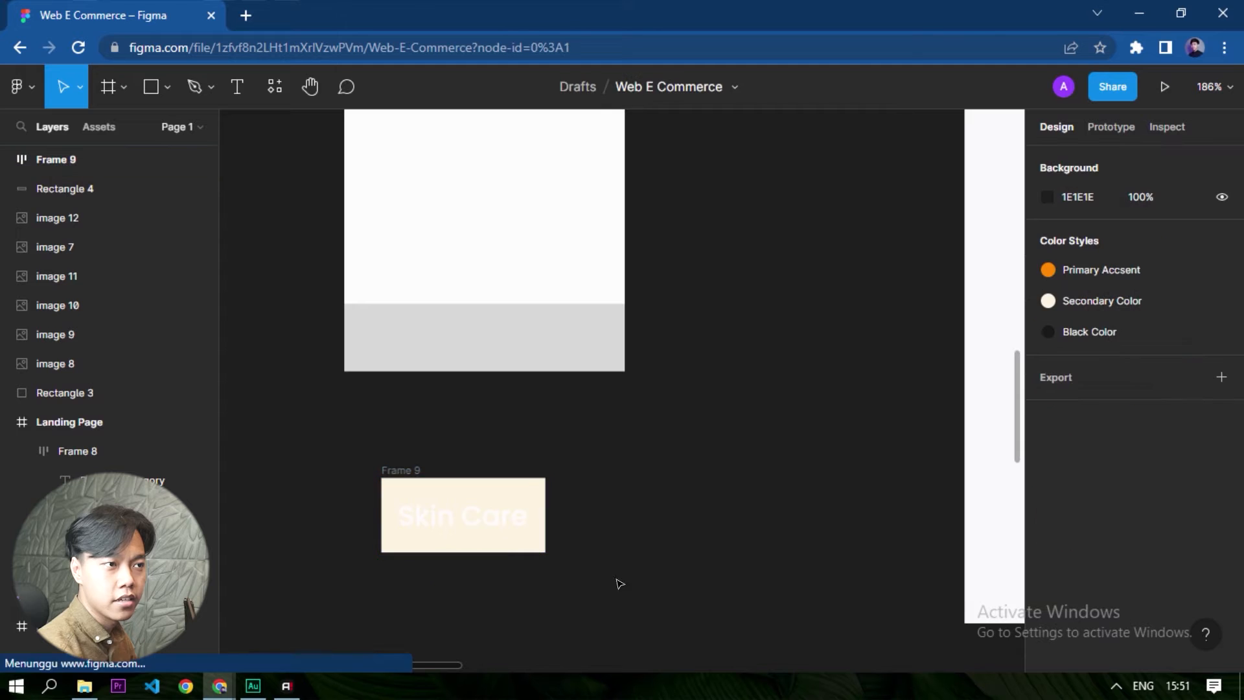
- Apply the Primary Accsent color style to the Skin Care text
click(433, 526)
scroll(1121, 569, down, 3)
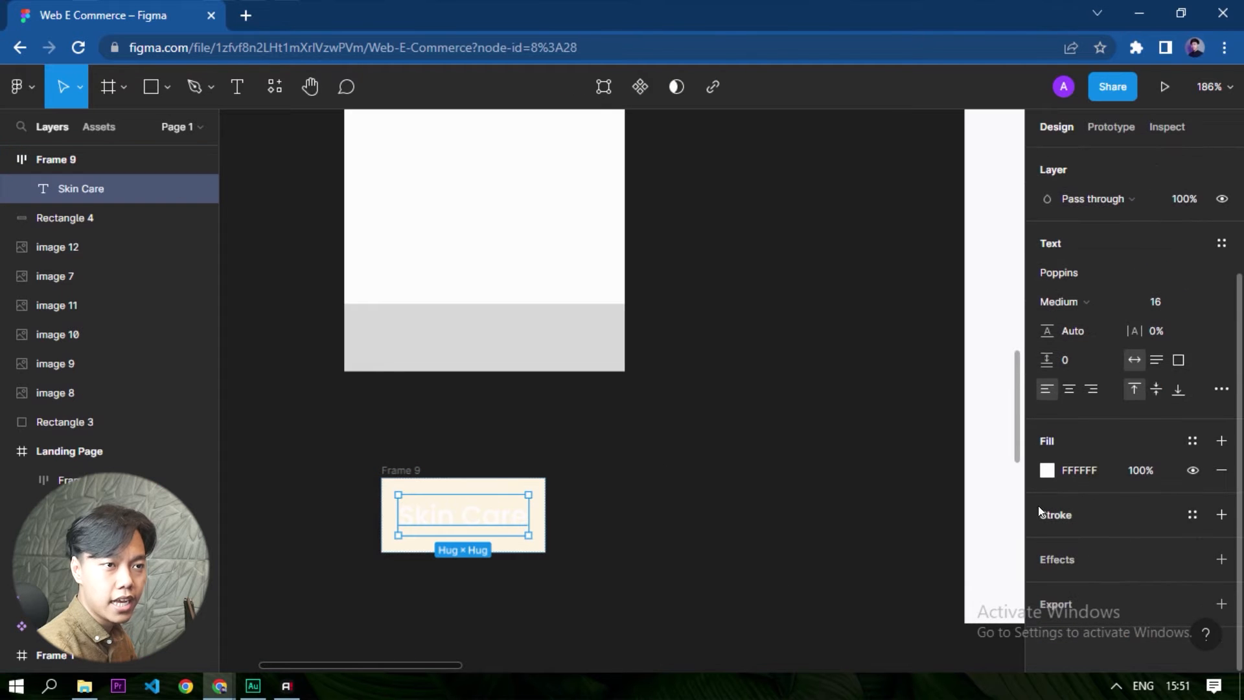
click(1048, 470)
click(1192, 441)
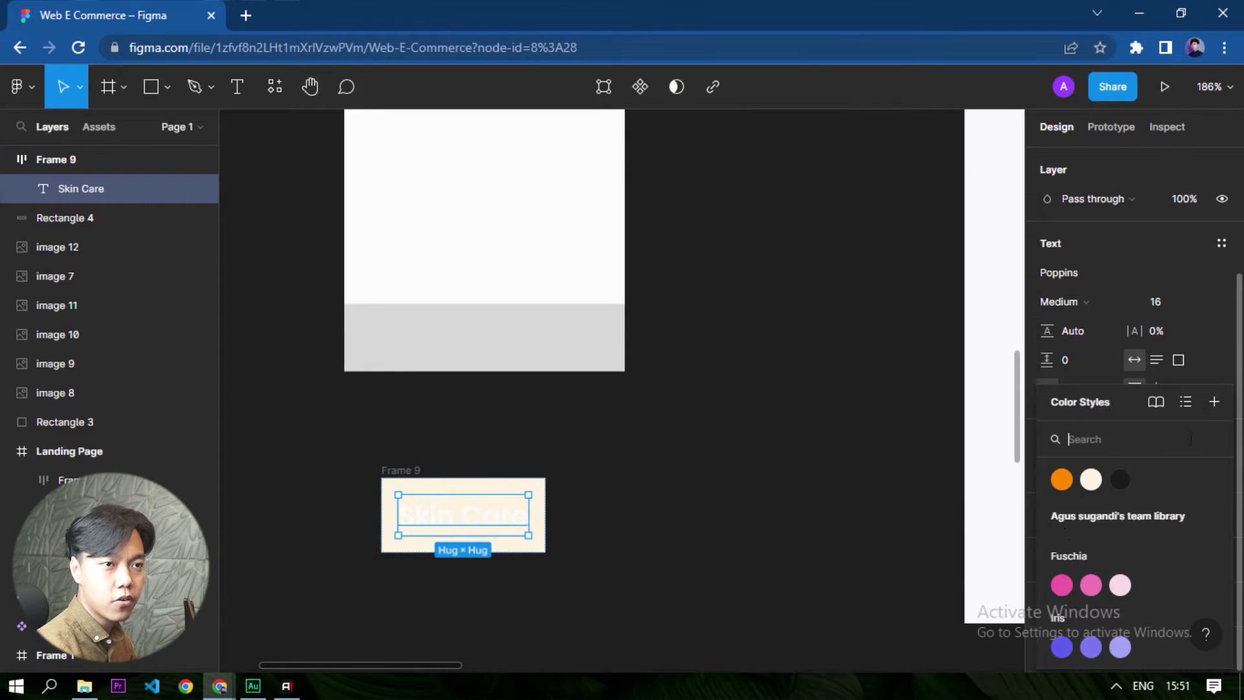
click(1057, 480)
click(536, 585)
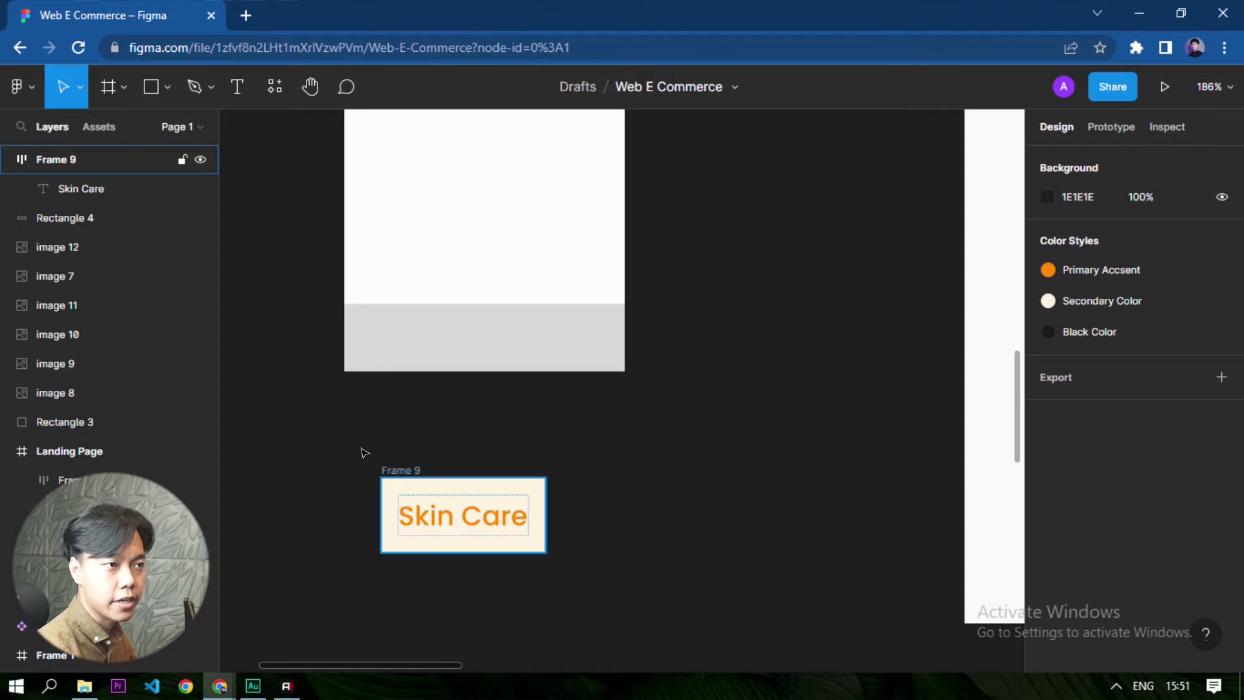
- Replace the grey strip at the foot of the white square with the Skin Care label, stretched to a width of 166
drag(386, 468, 359, 297)
click(395, 324)
key(Delete)
drag(508, 312, 622, 325)
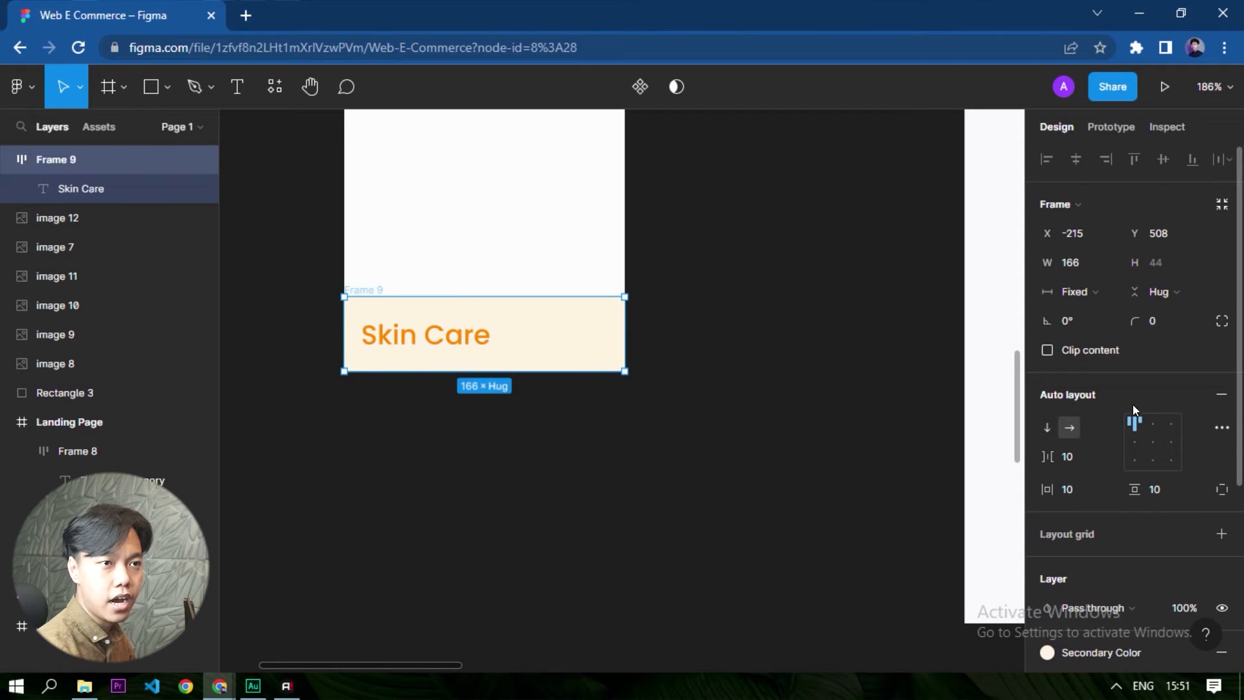
- Centre the Skin Care label's text with a vertical padding of 6 and align the label with the square's bottom edge
click(1153, 441)
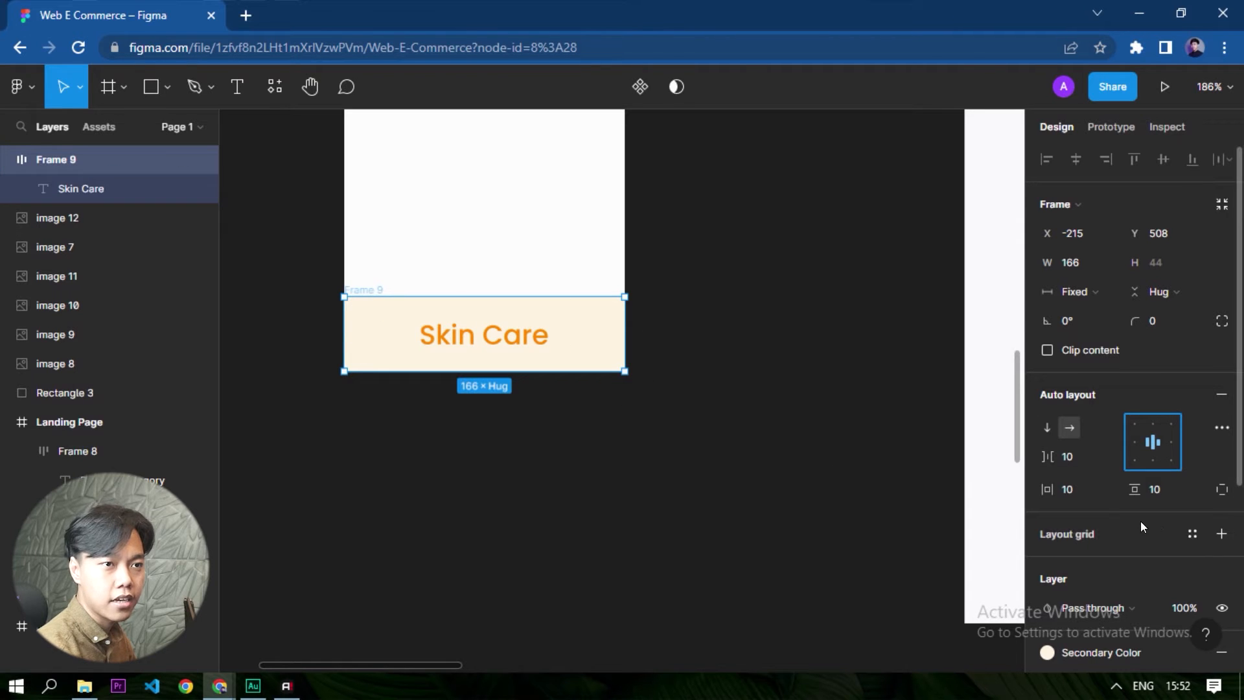
click(1155, 496)
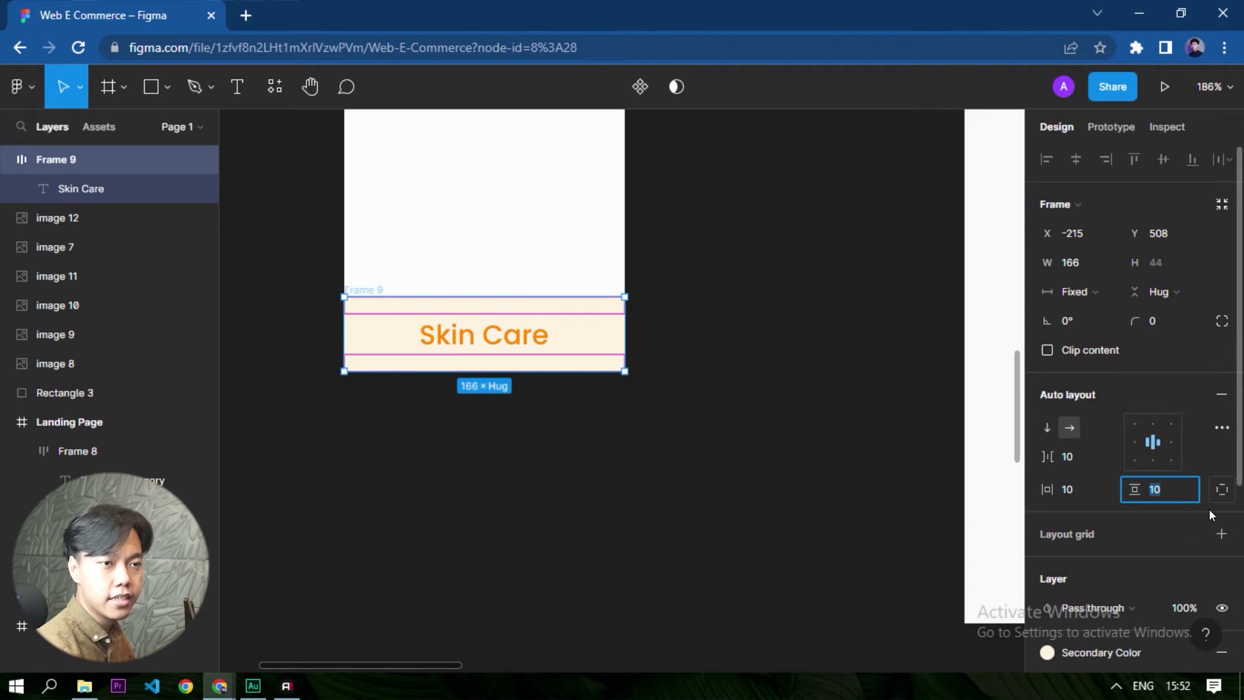
text(6)
key(Return)
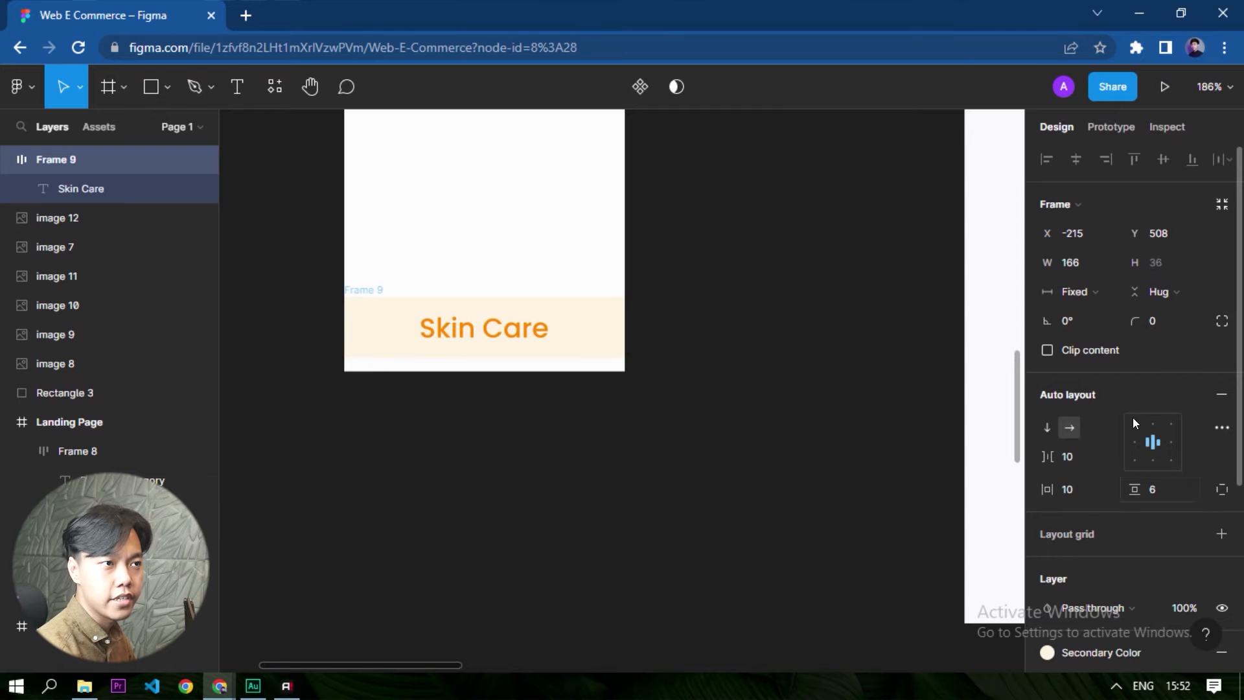
drag(586, 332, 581, 342)
click(527, 616)
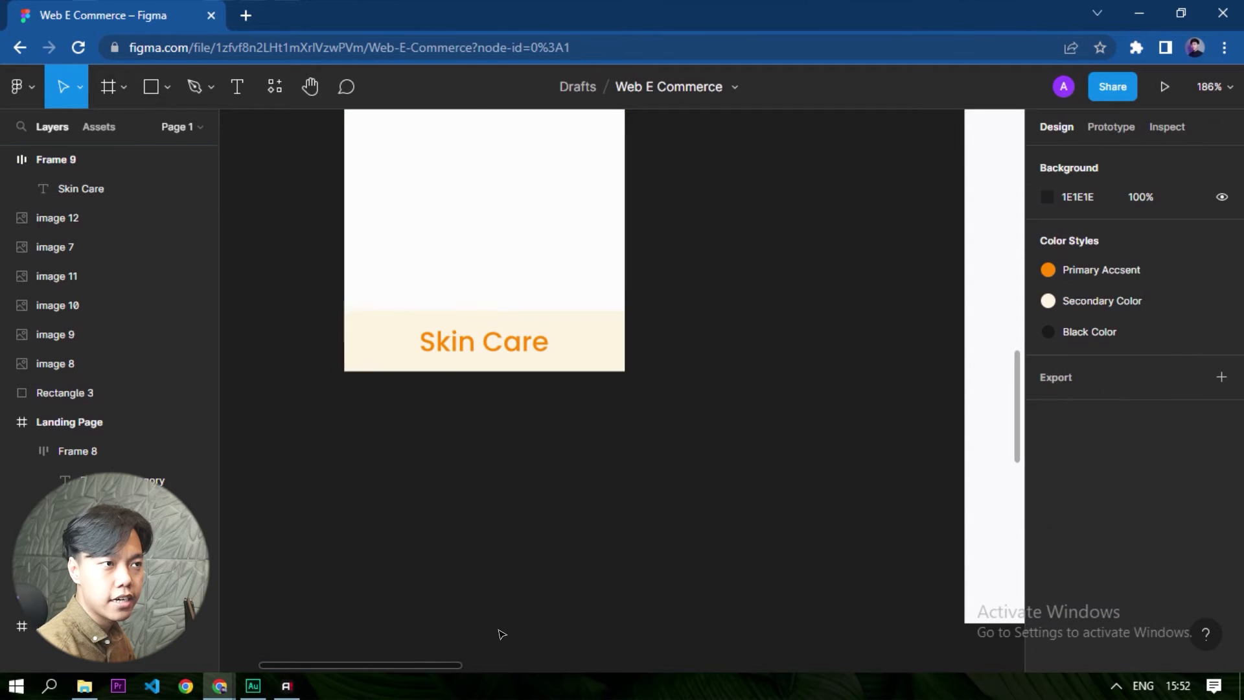
- Examine the prepared circular product images on the canvas for use in the category tiles
scroll(533, 552, down, 4)
scroll(528, 544, up, 2)
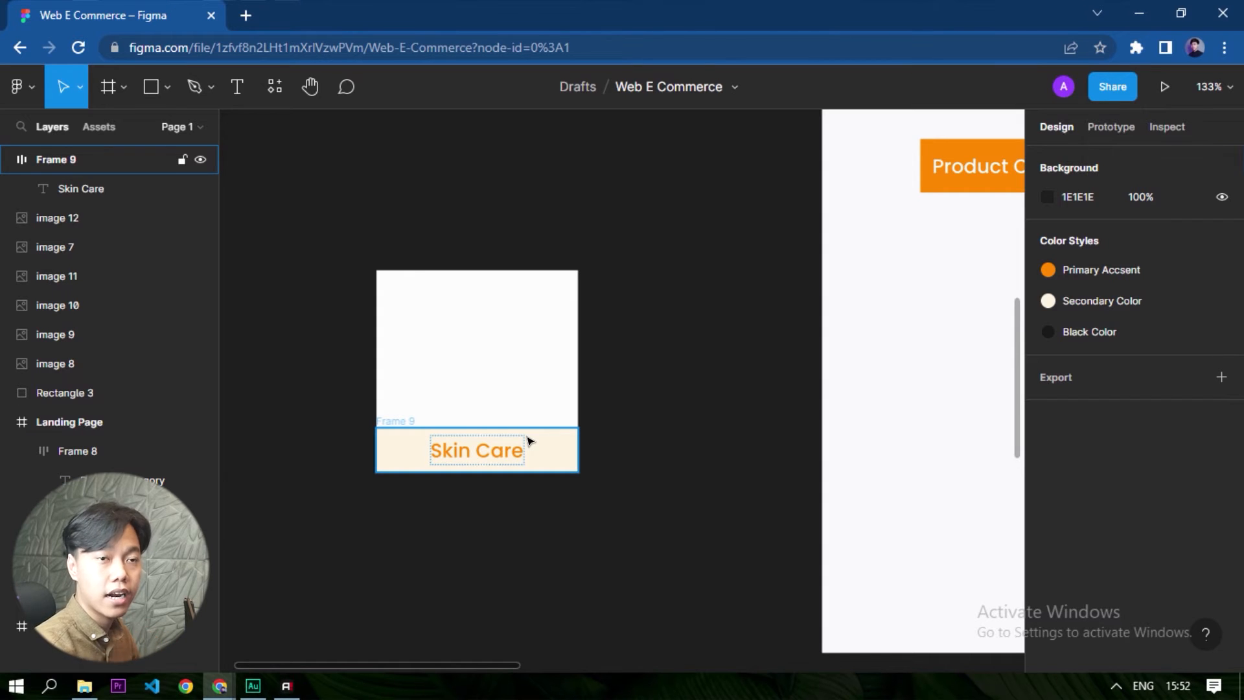
scroll(549, 419, down, 3)
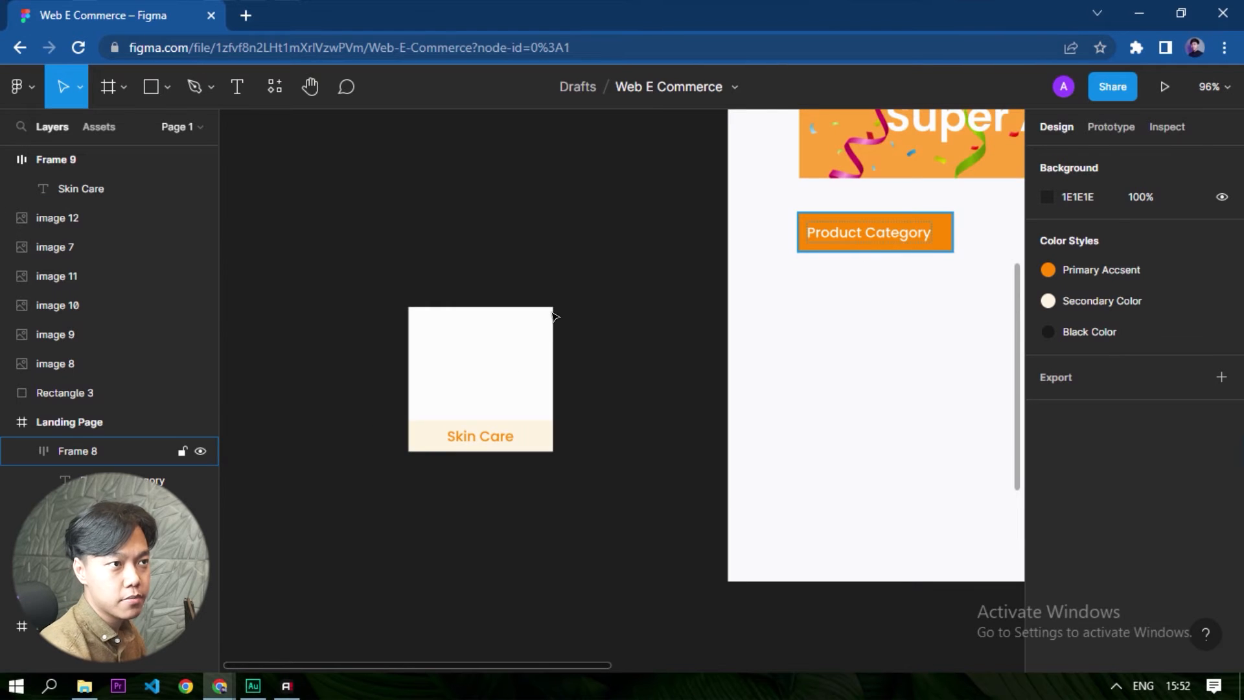
scroll(464, 384, down, 4)
drag(622, 516, 430, 400)
scroll(489, 458, up, 3)
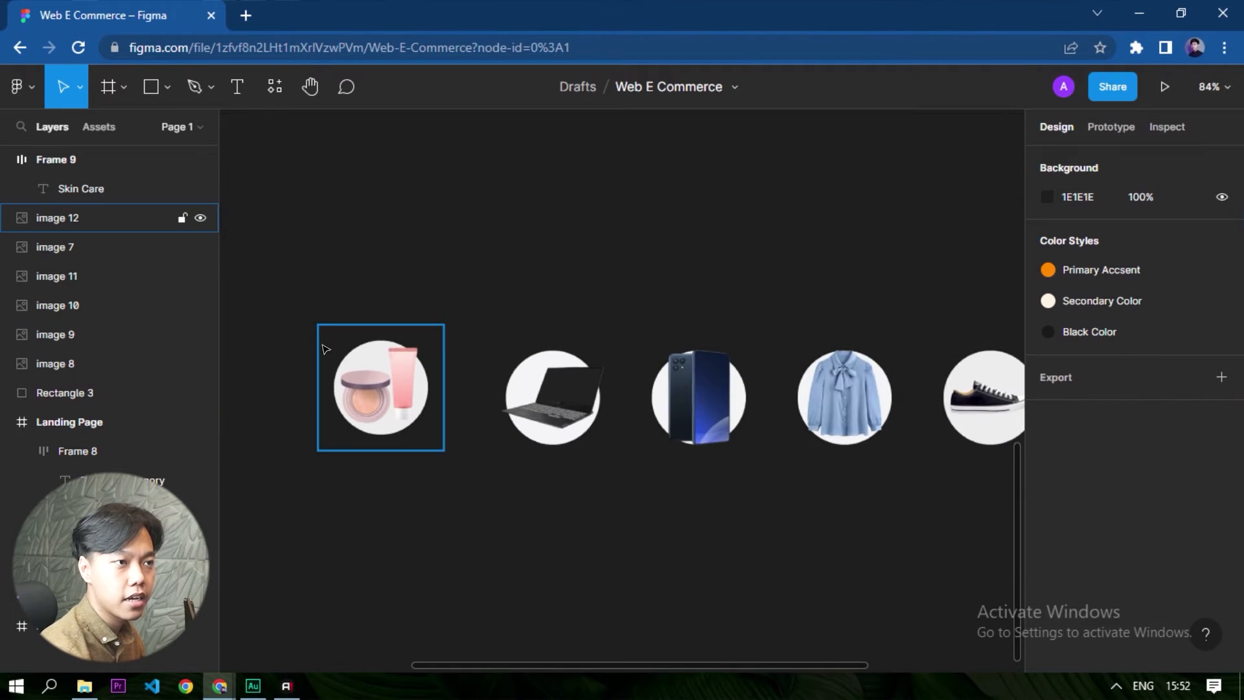
click(381, 402)
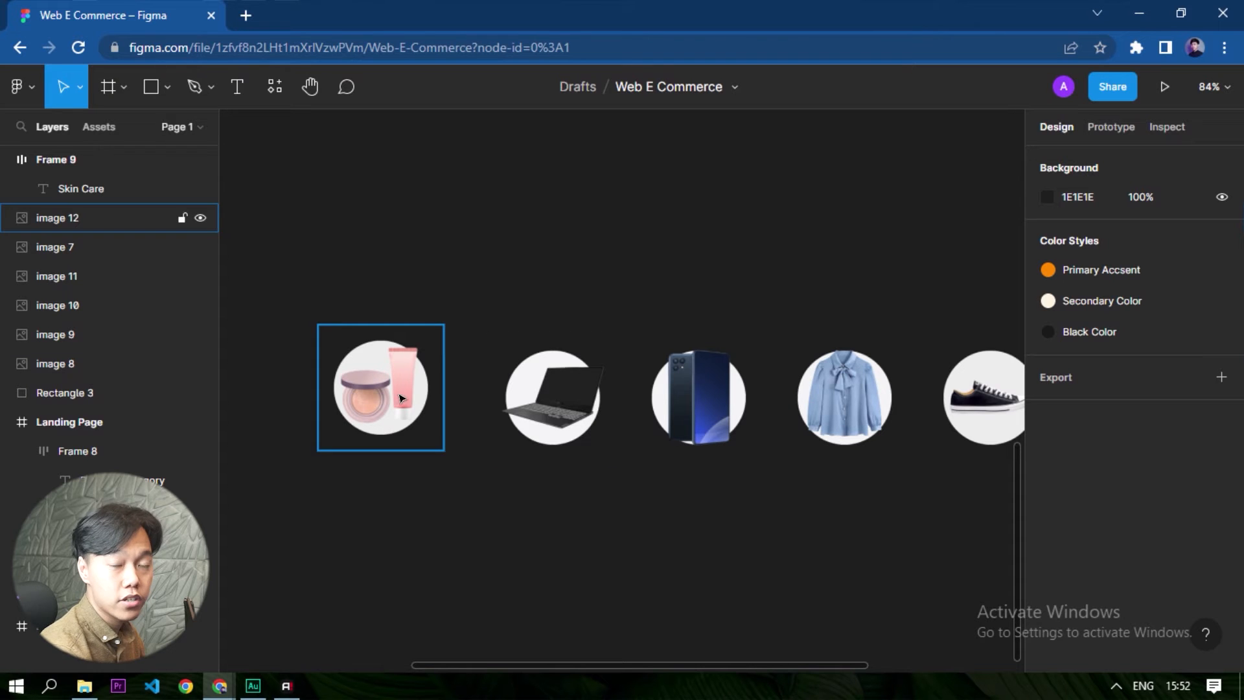
click(530, 411)
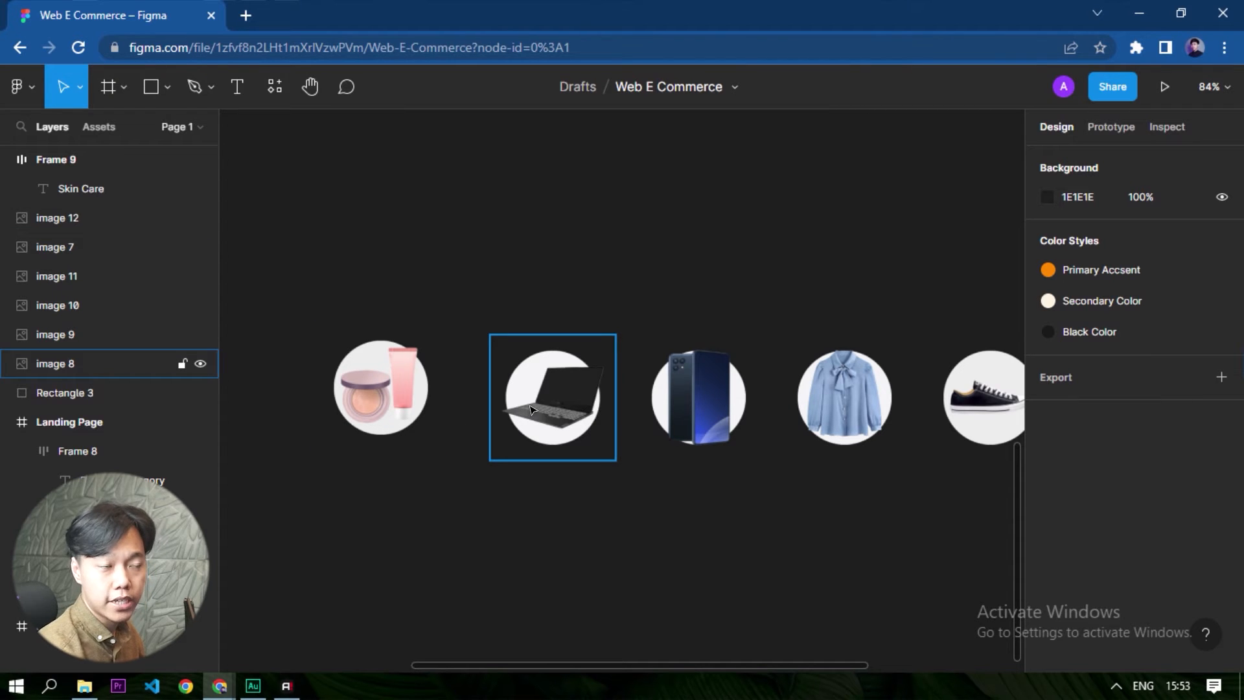
key(Escape)
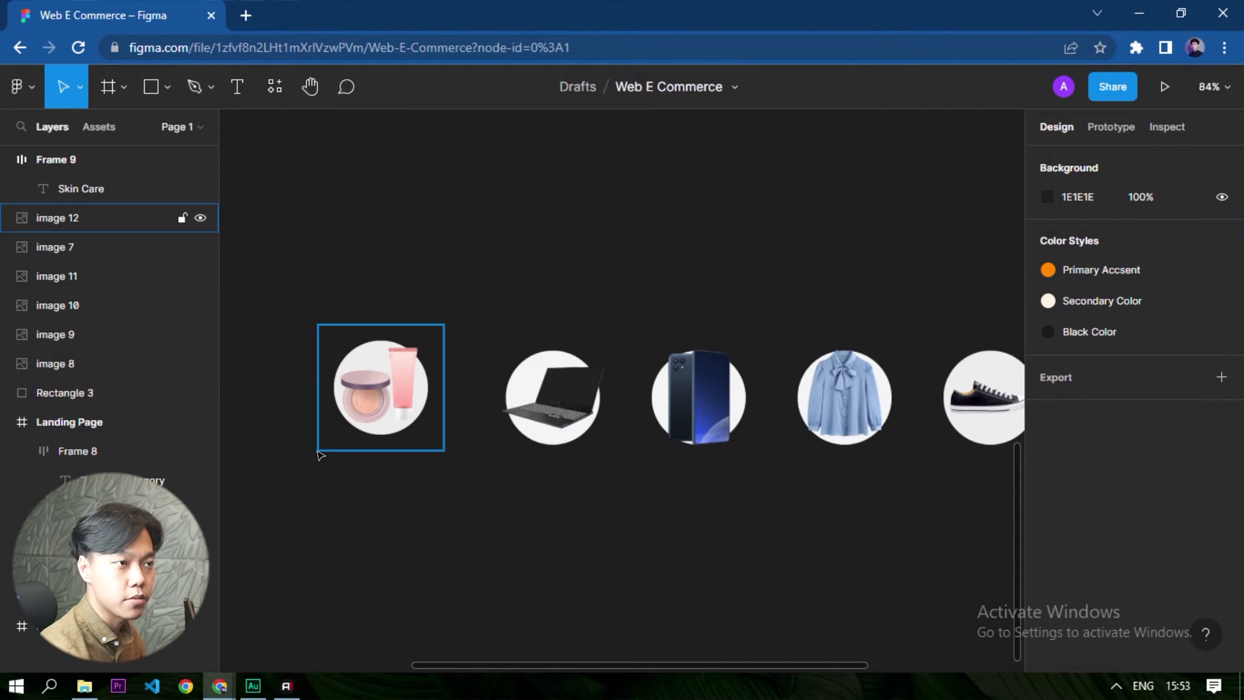
- Move the circular skin care image out of the product image row to beside the white Skin Care tile
click(97, 217)
scroll(769, 531, down, 3)
scroll(770, 532, down, 5)
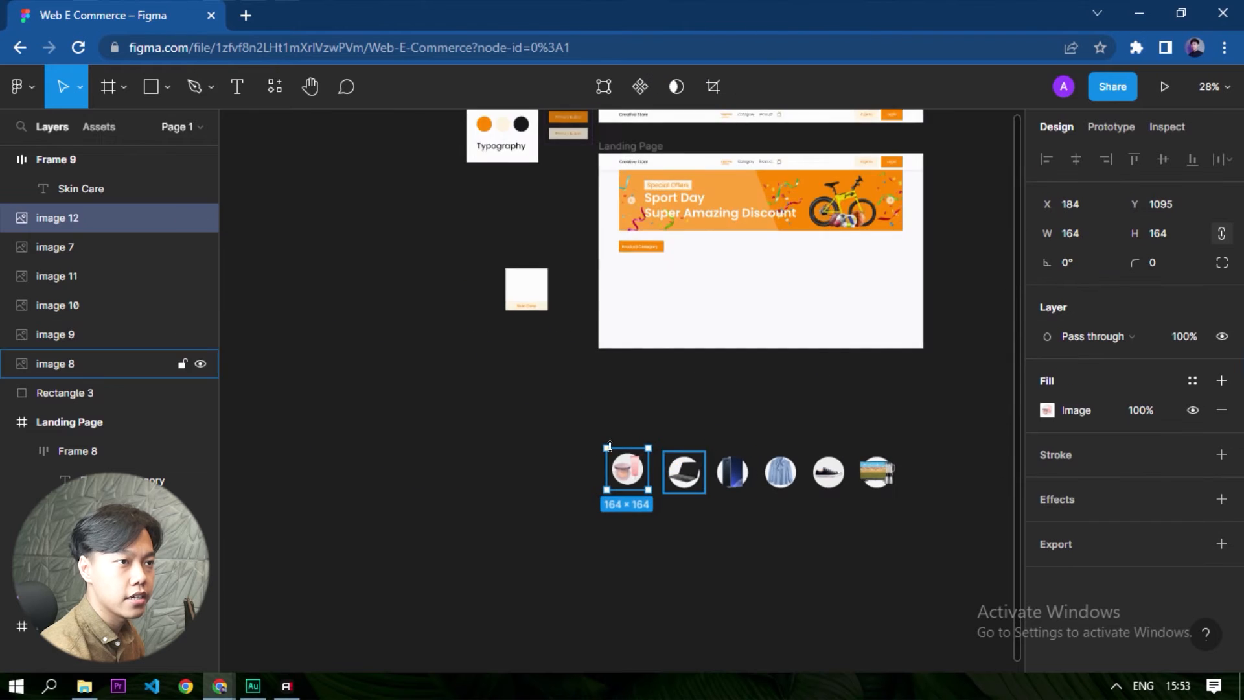
drag(645, 487, 477, 268)
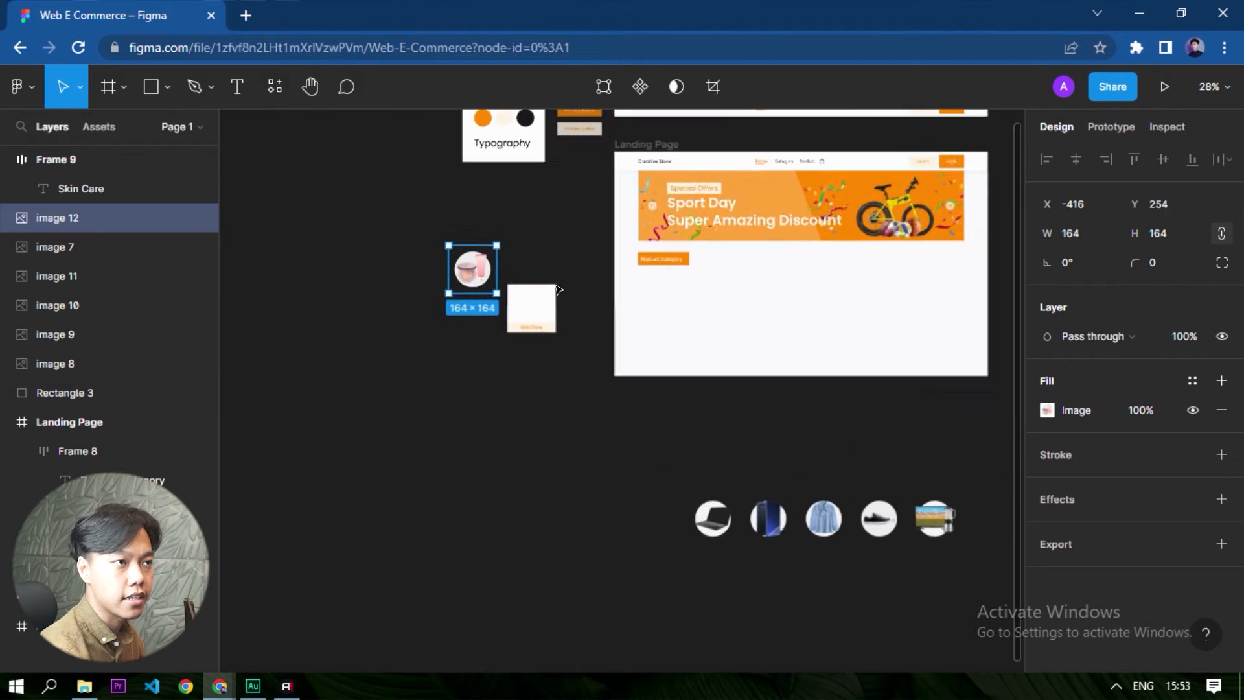
scroll(505, 285, up, 8)
- Centre the skin care image and the white square on each other horizontally and vertically
drag(439, 318, 589, 502)
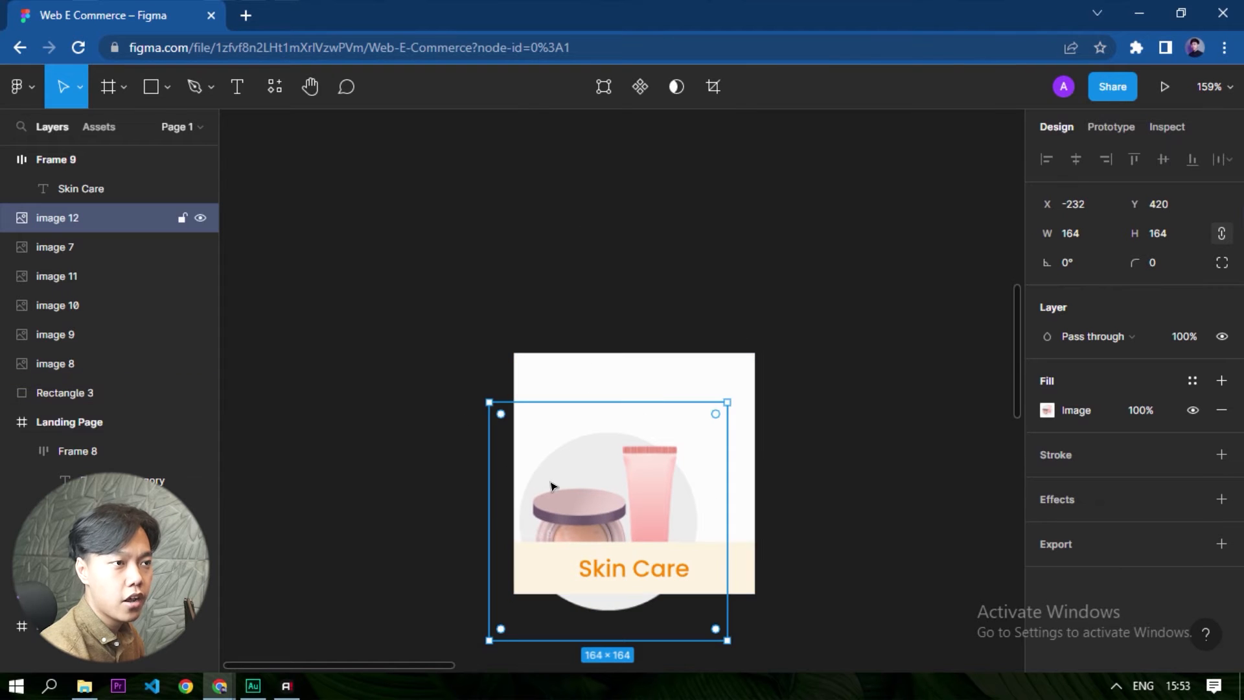
key(ctrl+z)
drag(415, 344, 531, 460)
shift+click(664, 400)
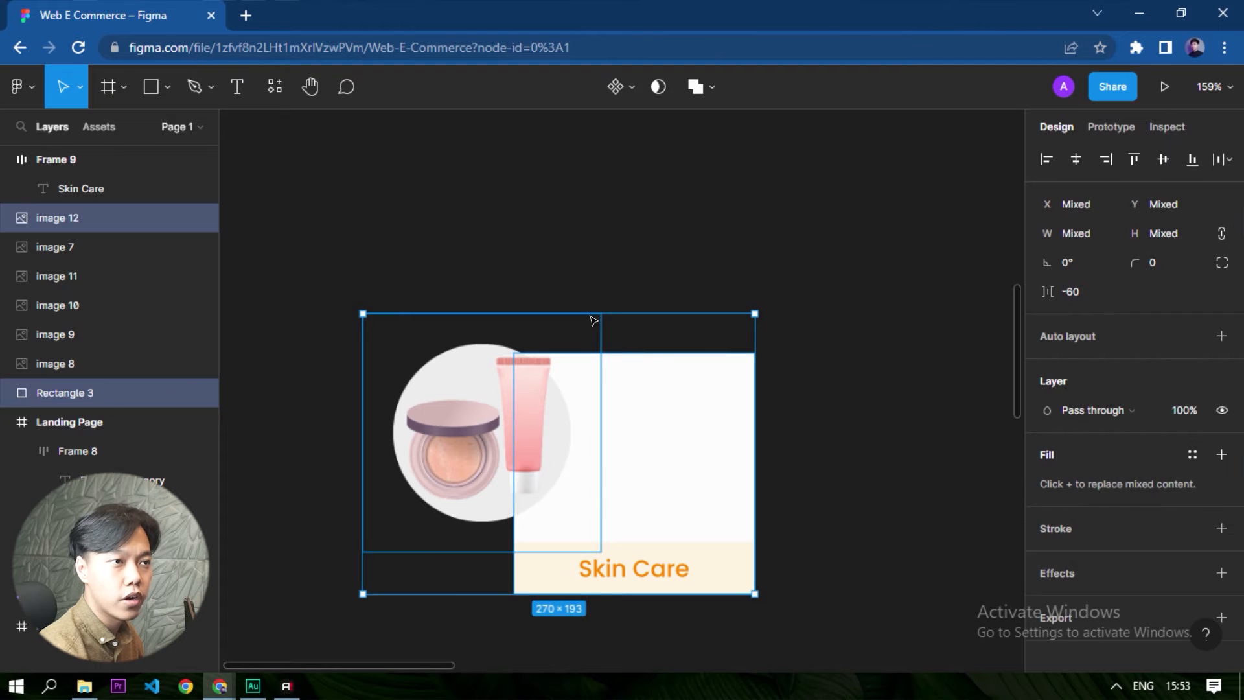
click(1072, 165)
click(1163, 162)
click(758, 281)
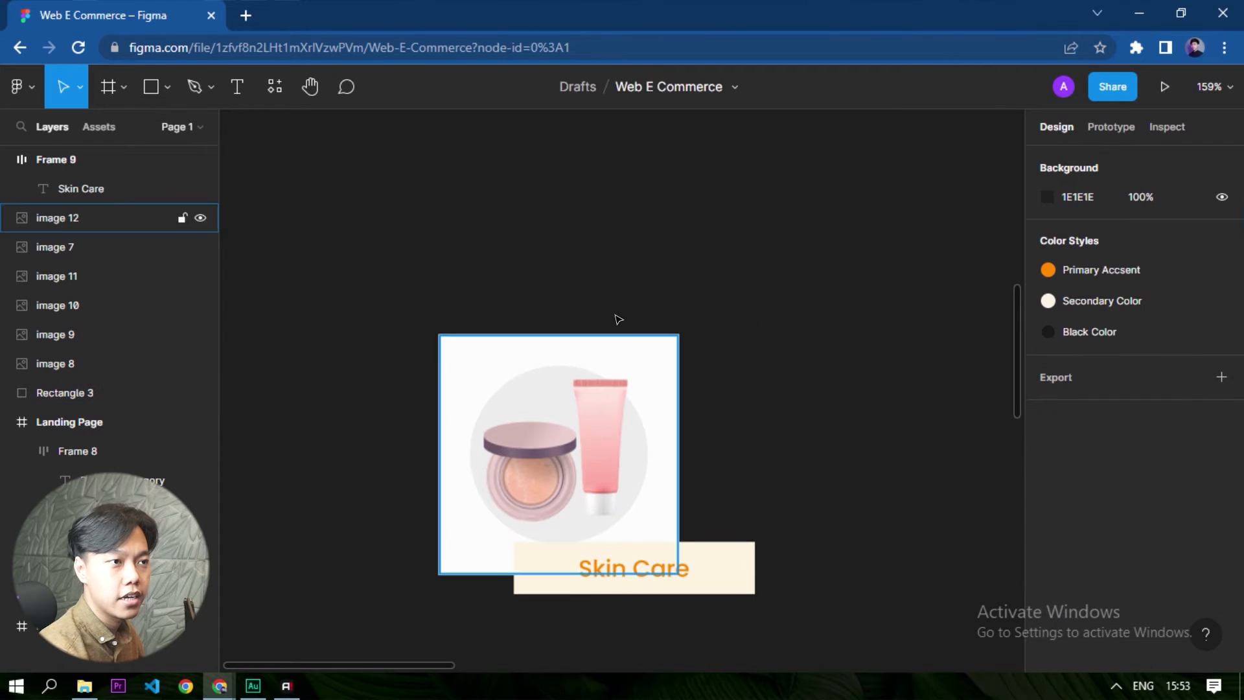
- Move the Skin Care label back onto the white square, flush with its bottom and side edges
click(580, 569)
drag(544, 543, 471, 537)
scroll(466, 562, up, 5)
scroll(471, 537, down, 5)
scroll(731, 510, up, 9)
scroll(740, 518, down, 7)
click(737, 538)
scroll(737, 539, down, 5)
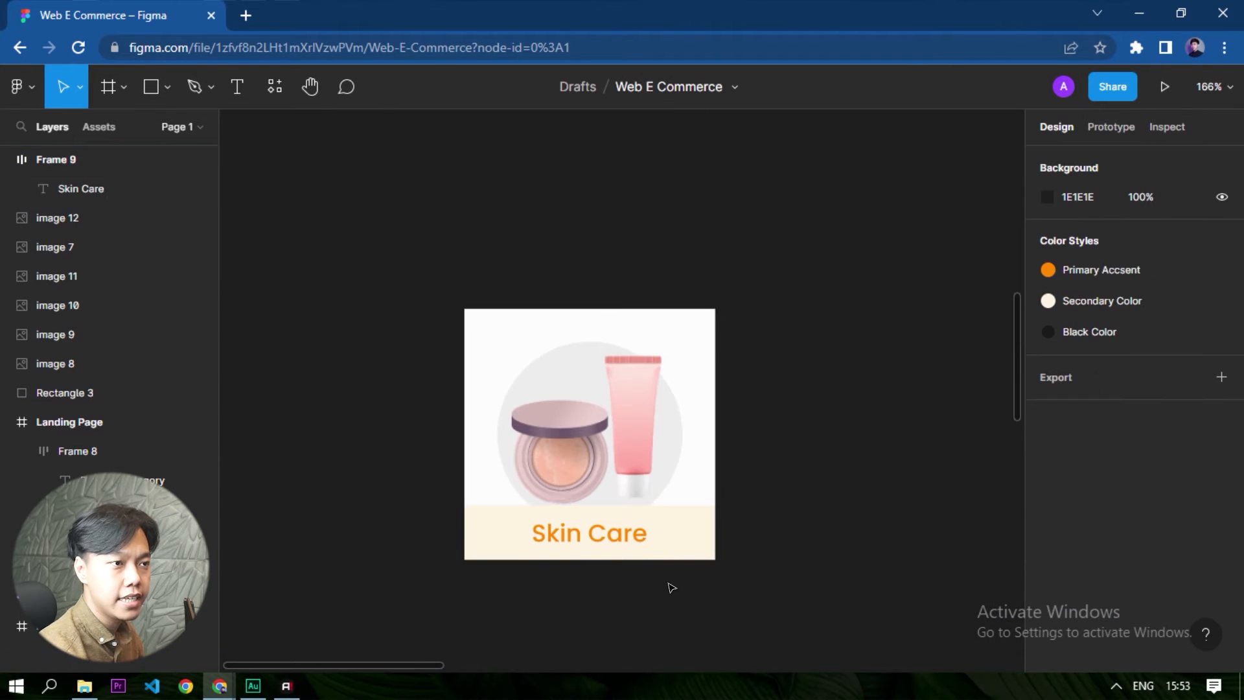
- Group the label, product image and white square, and rename the group Product Category
drag(817, 631, 378, 212)
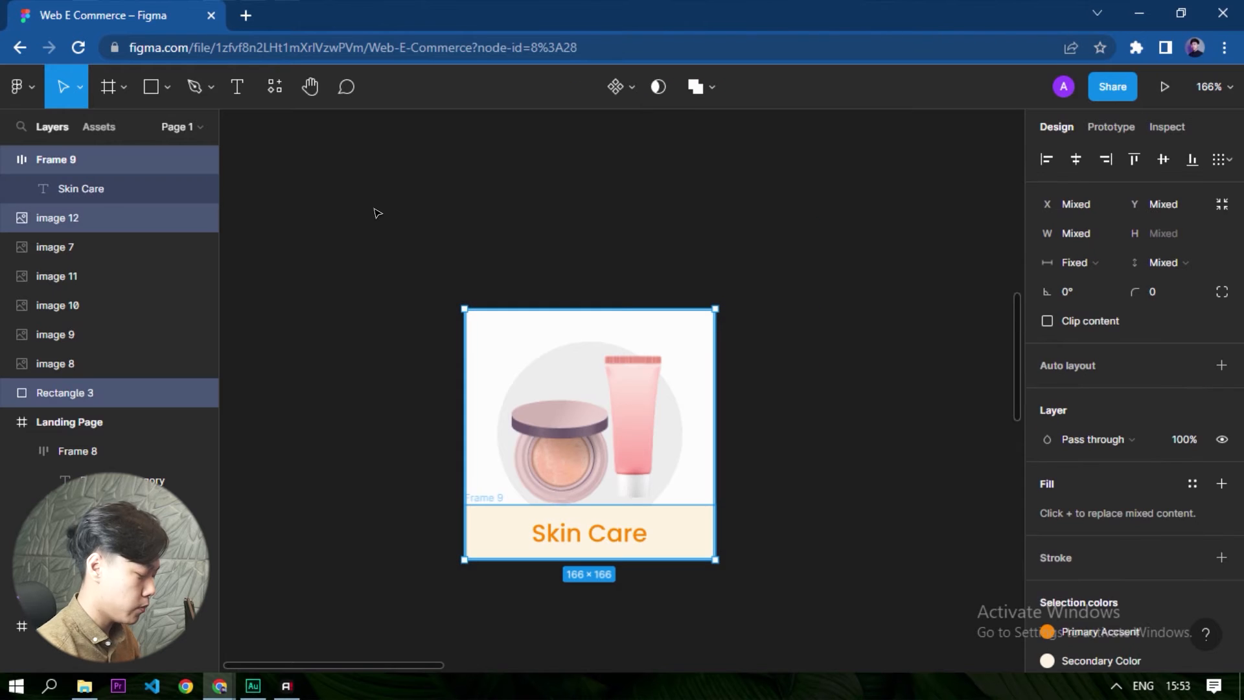
key(ctrl+g)
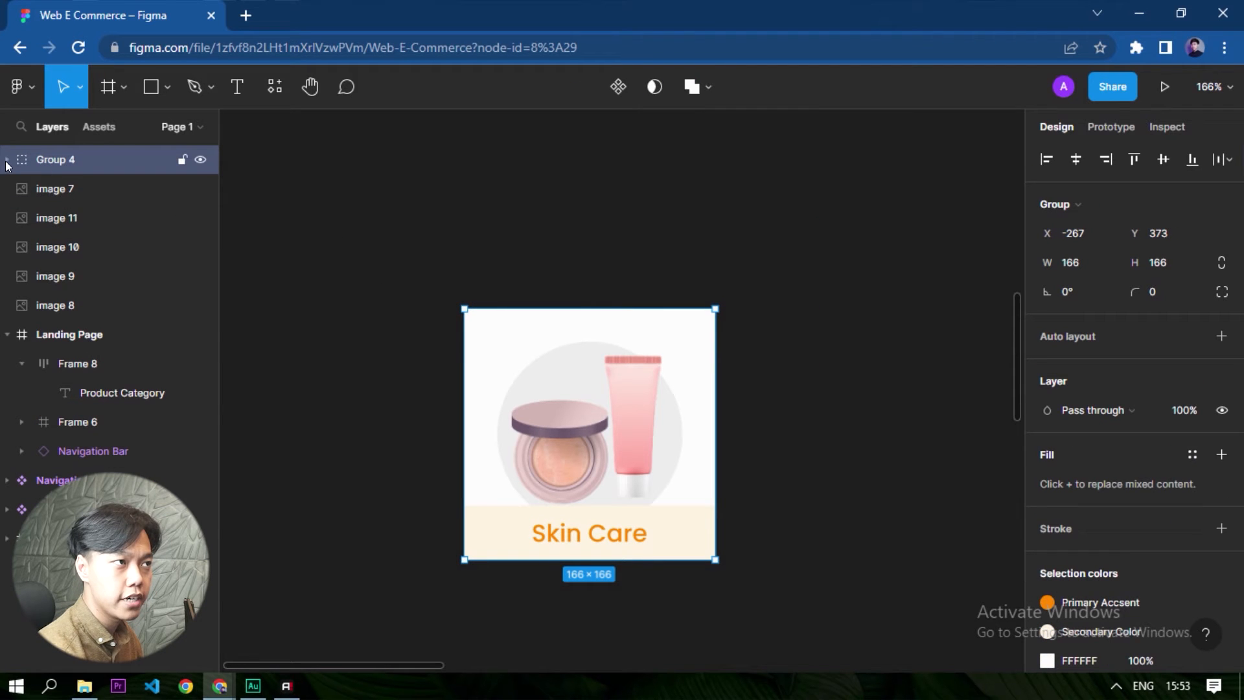
double_click(57, 158)
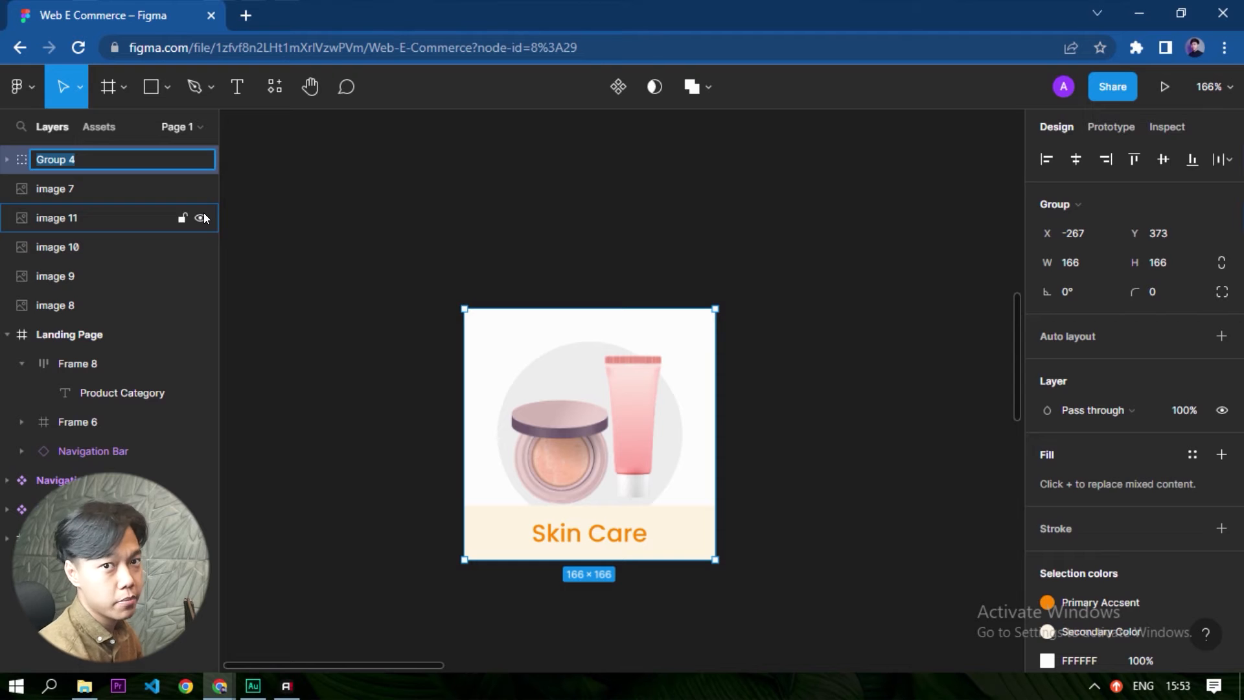
text(P)
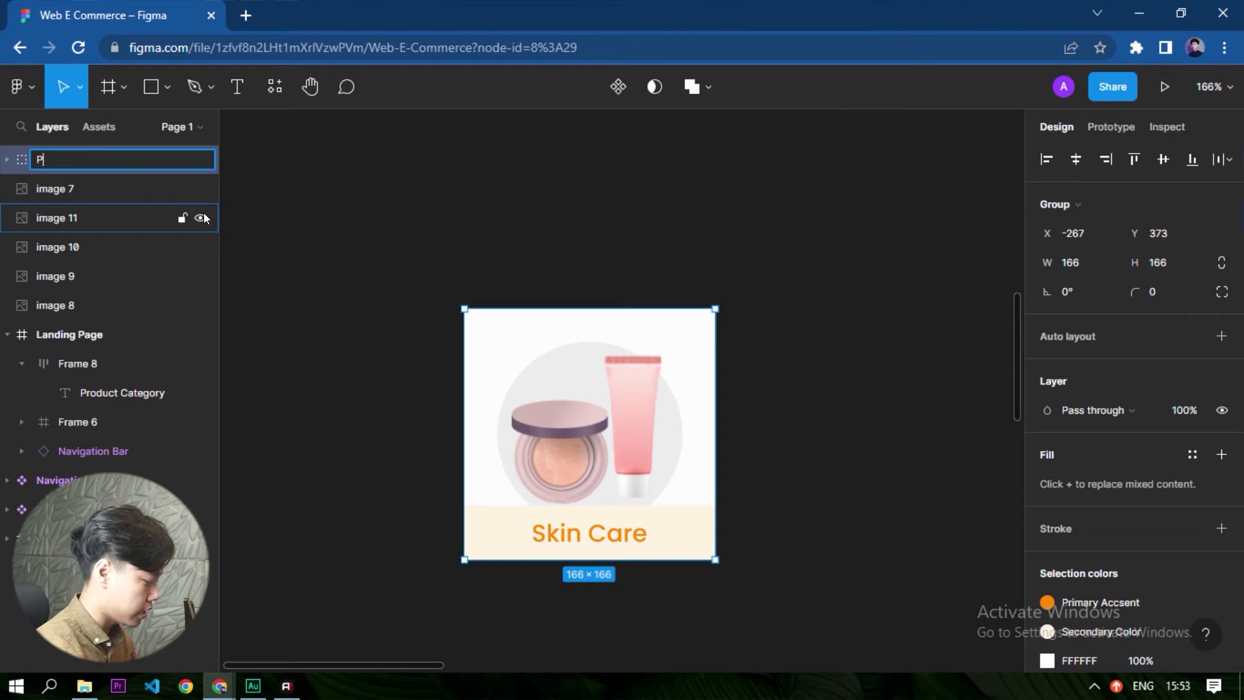
text(roduct Category)
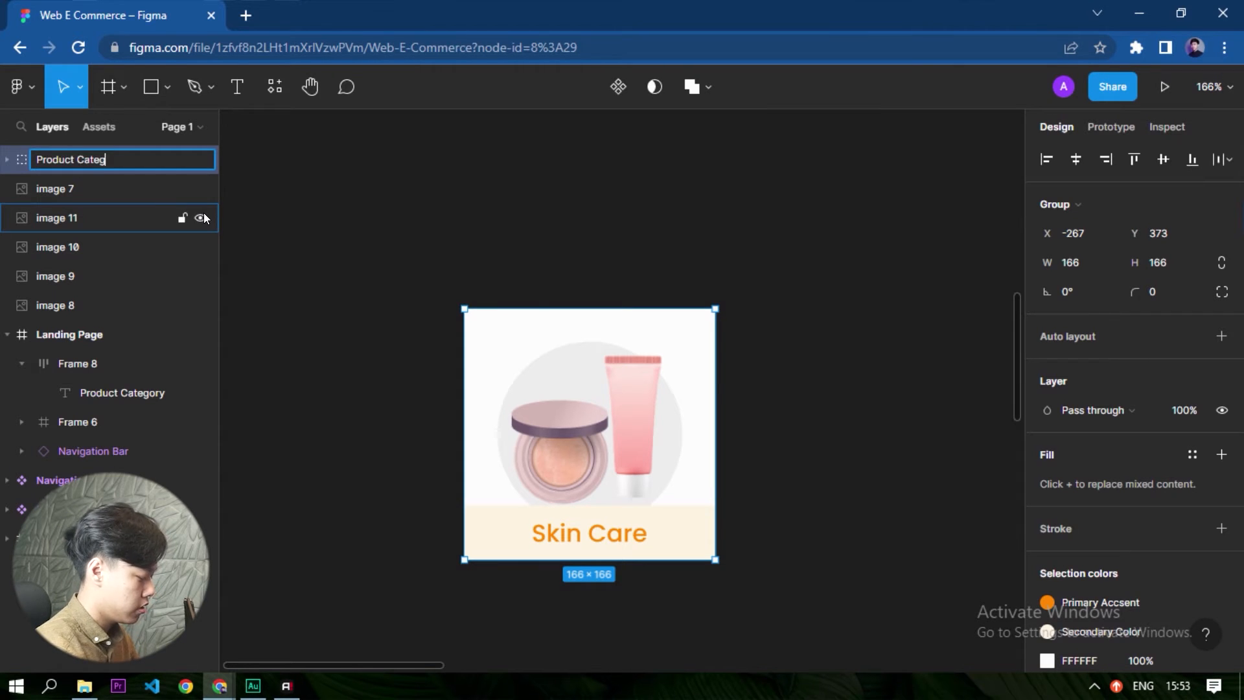
key(Return)
click(517, 290)
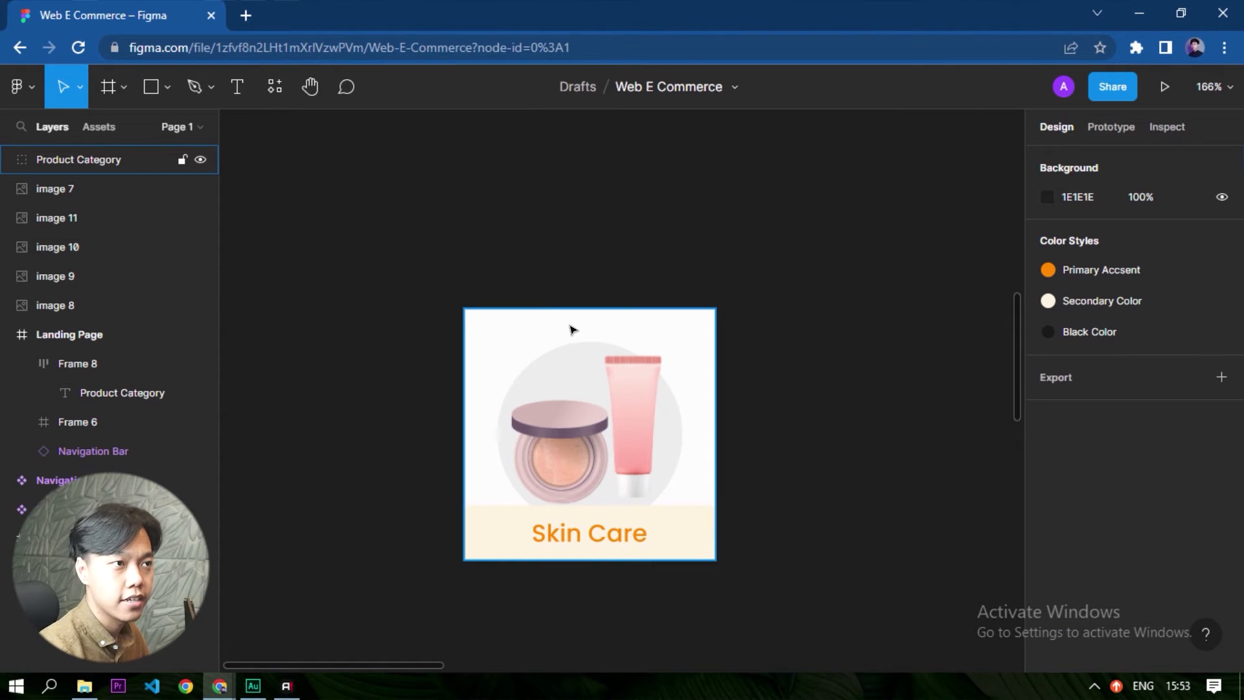
- Turn the Product Category group into a component and add a second variant to it
click(606, 385)
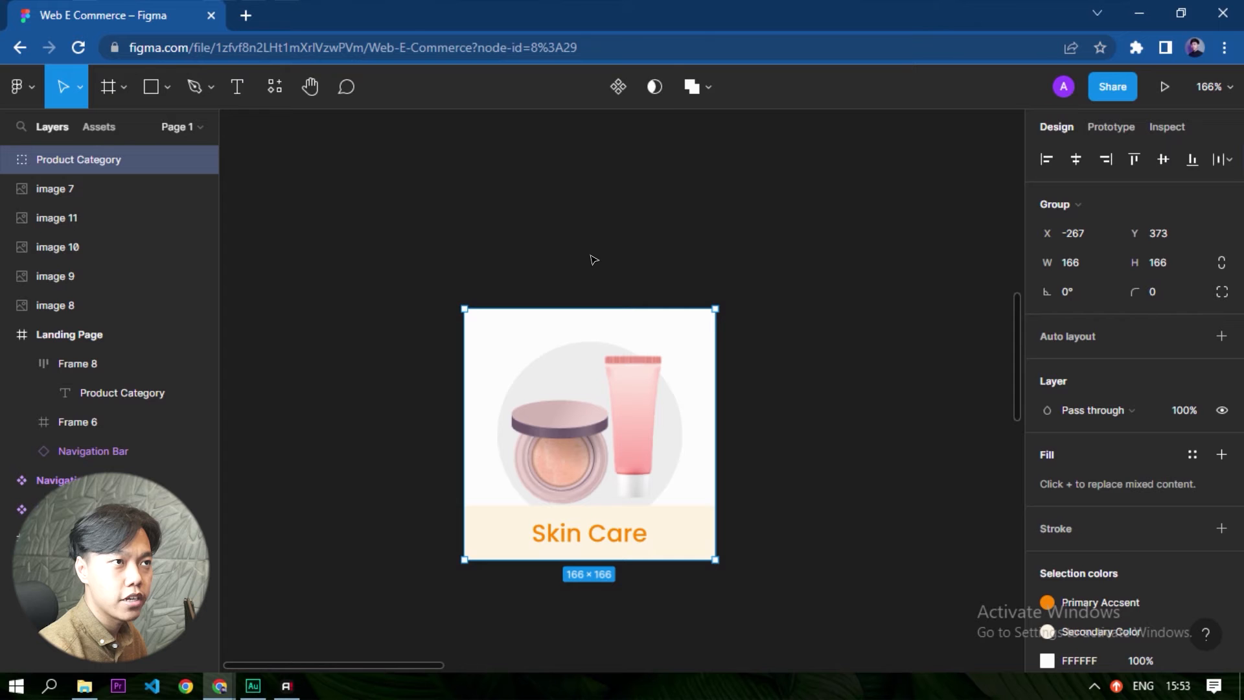
click(619, 95)
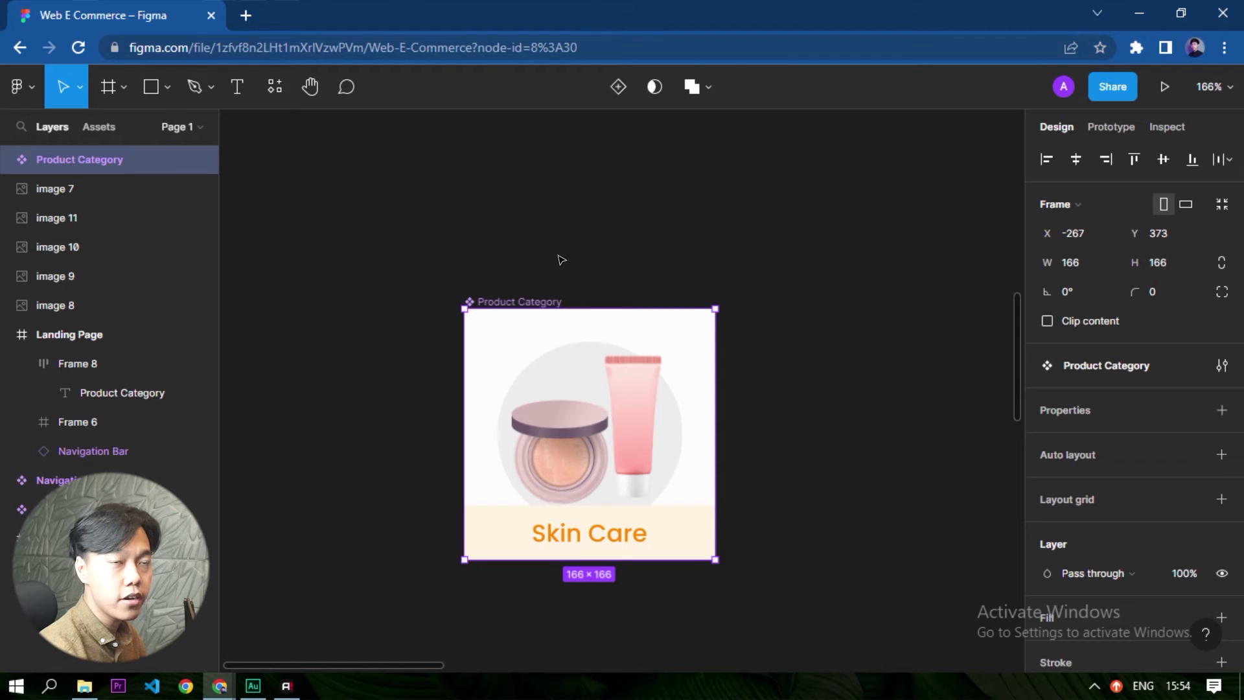
click(619, 92)
- Apply the Primary Accsent color style to the label background in the second variant
scroll(517, 642, up, 6)
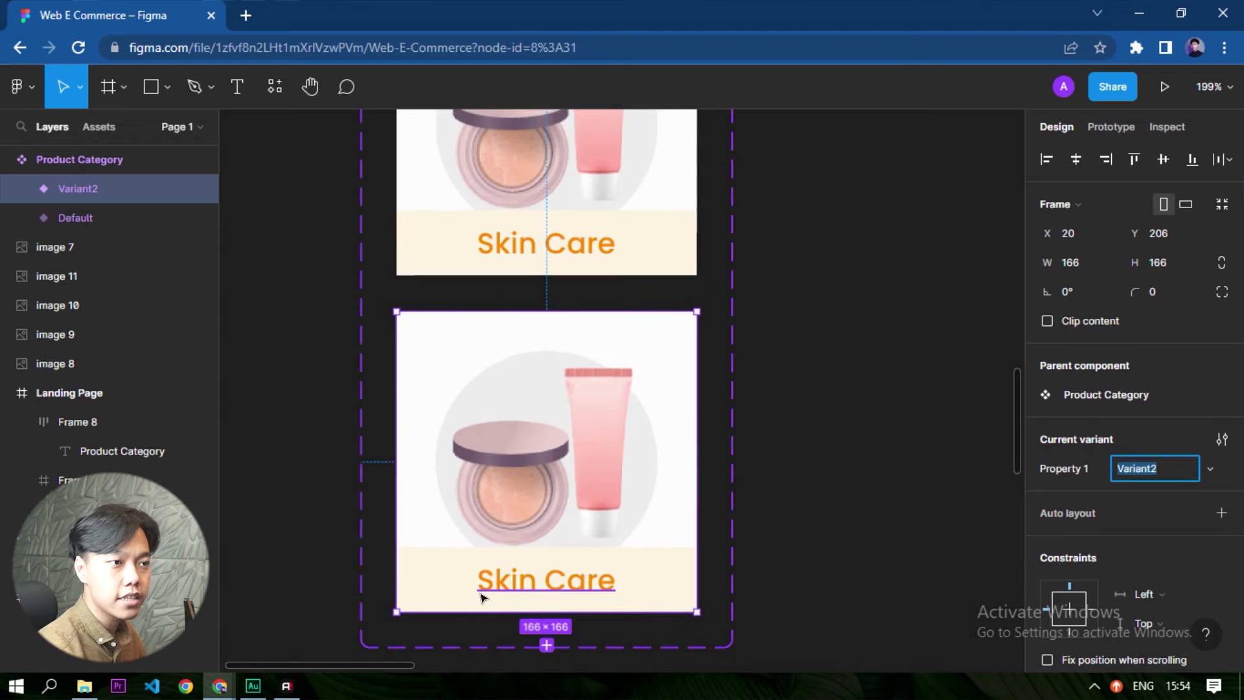
double_click(744, 547)
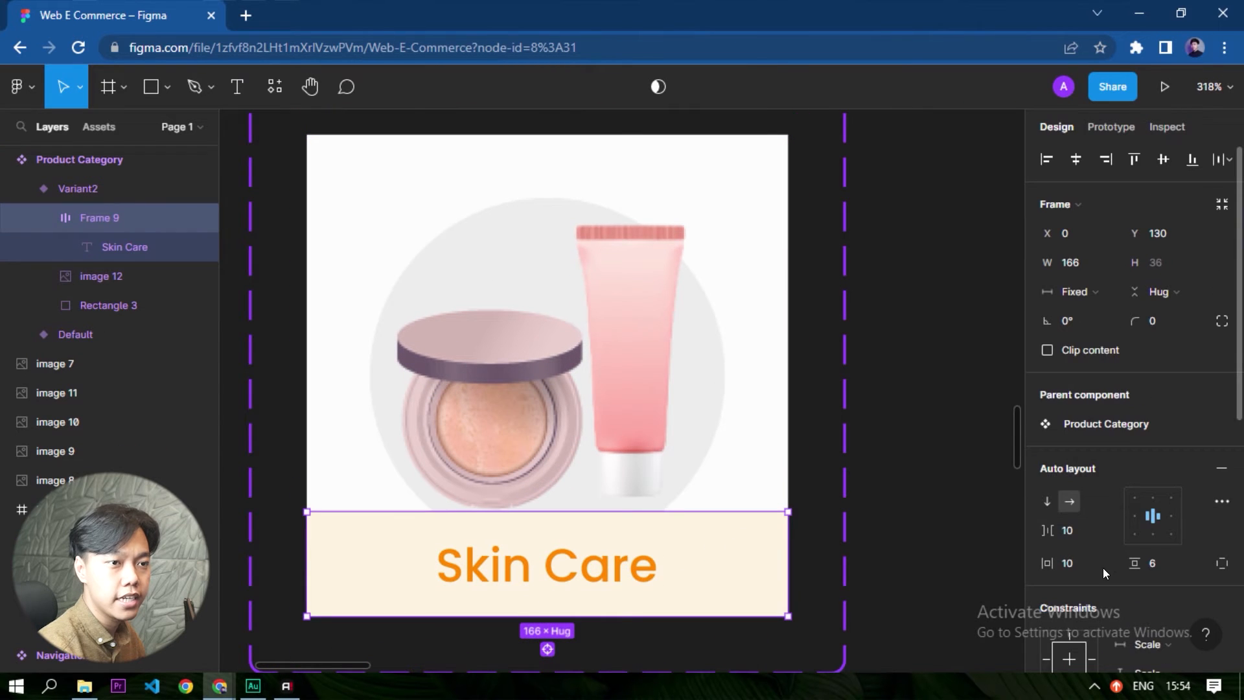
scroll(1102, 567, down, 5)
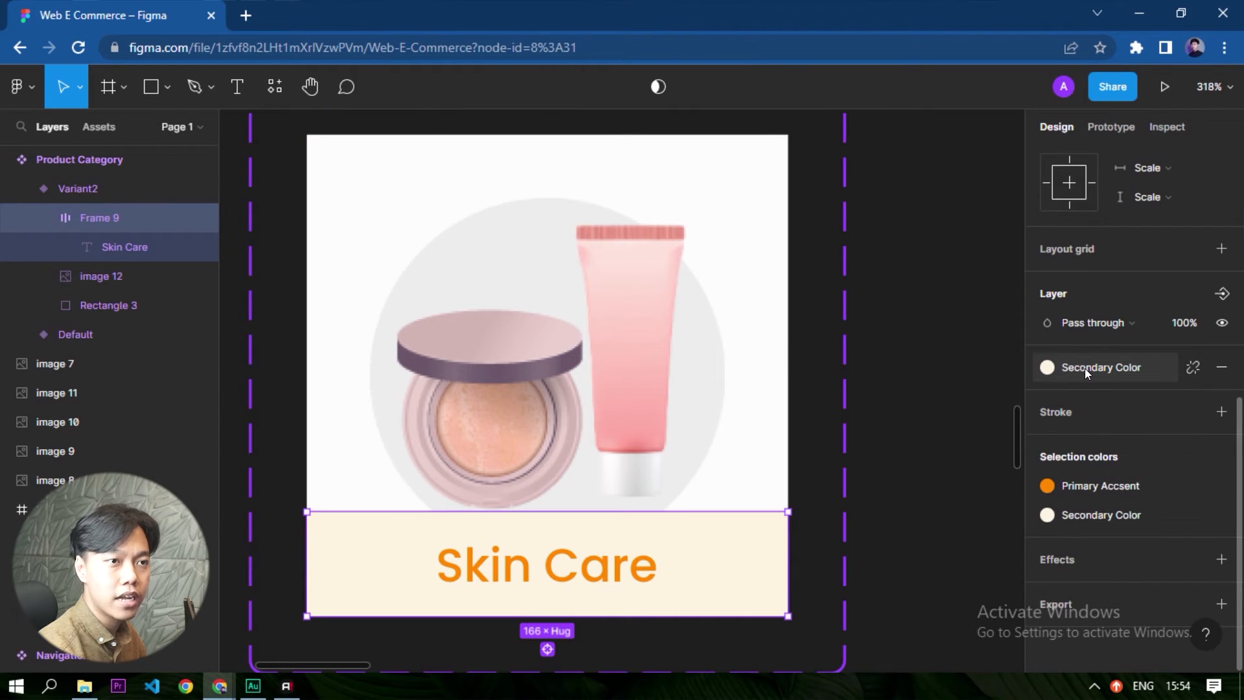
click(1084, 368)
click(1059, 478)
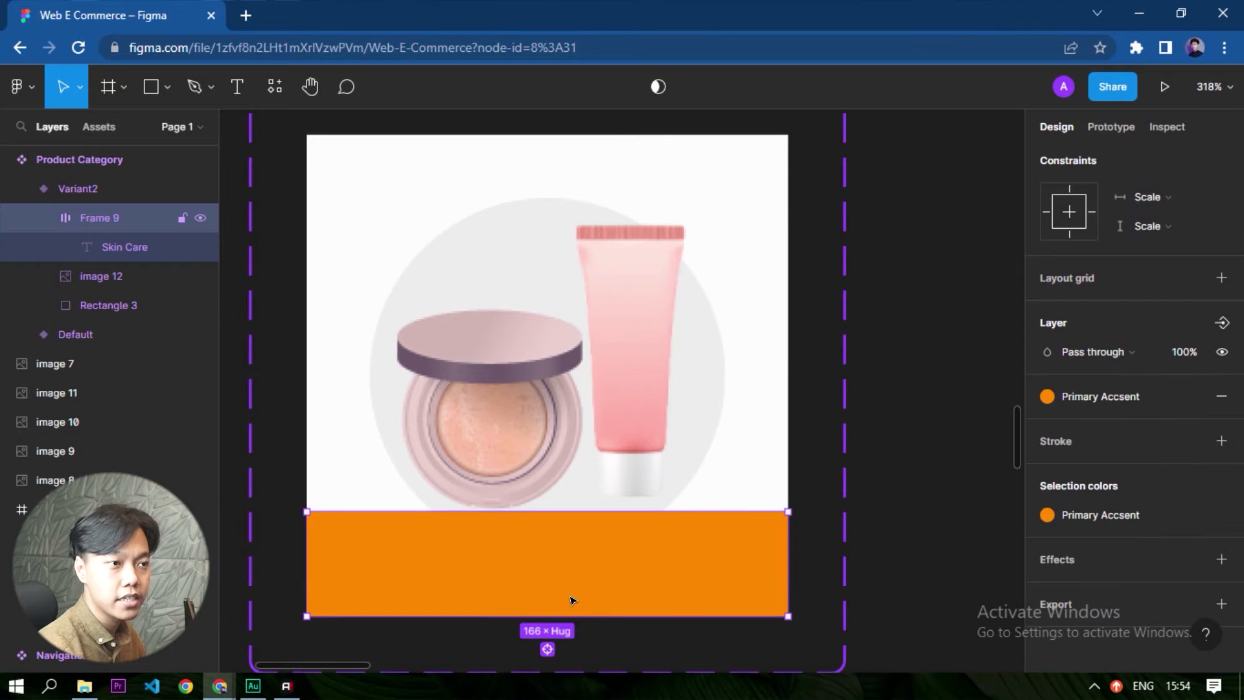
- Apply the Secondary Color style to the Skin Care text in the second variant
click(542, 569)
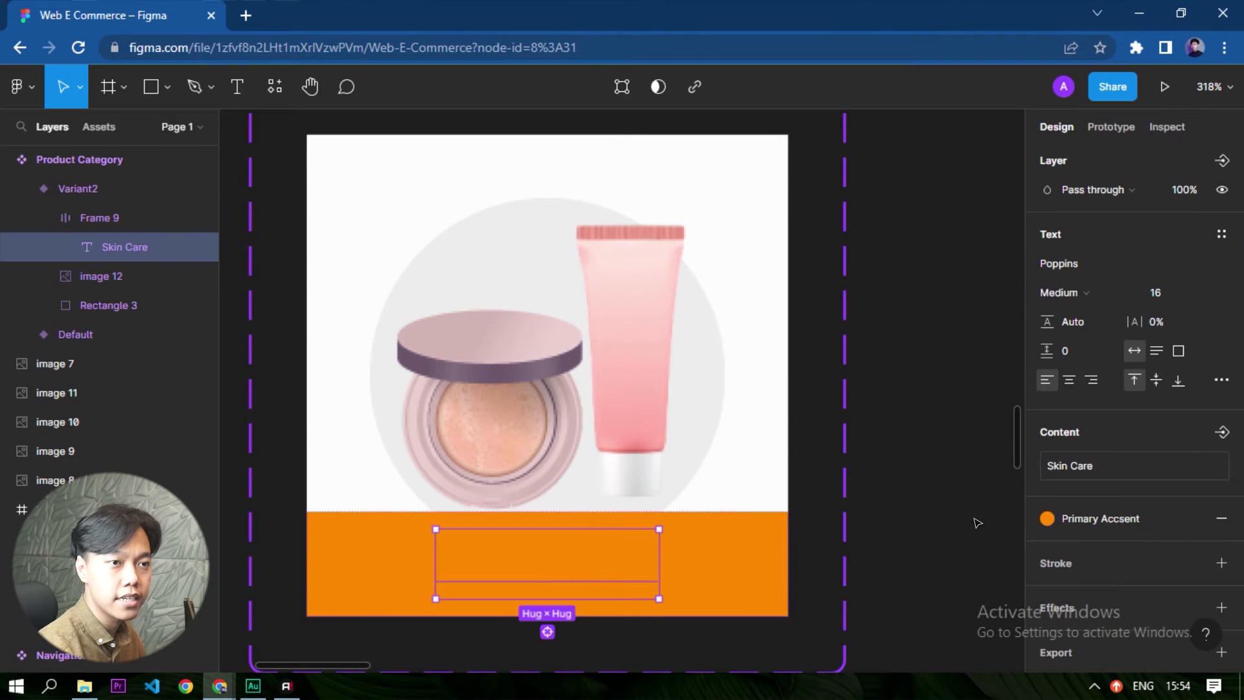
click(1131, 516)
click(1087, 478)
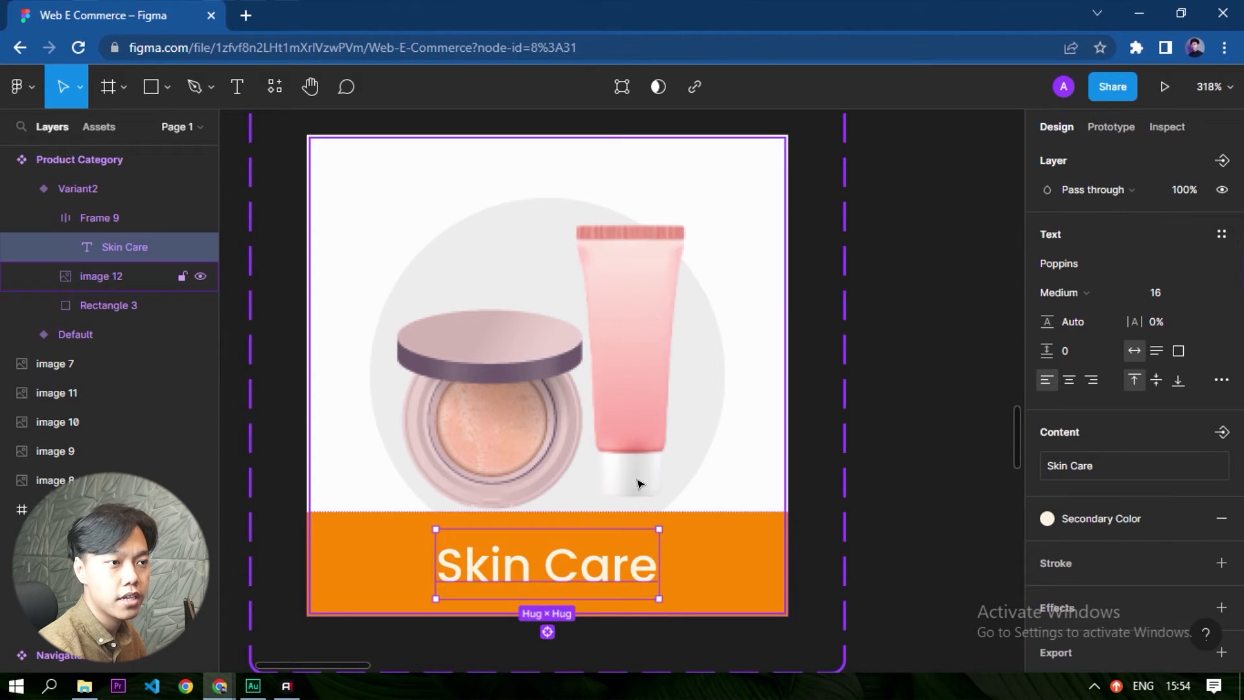
scroll(648, 518, down, 6)
click(740, 512)
scroll(668, 411, up, 3)
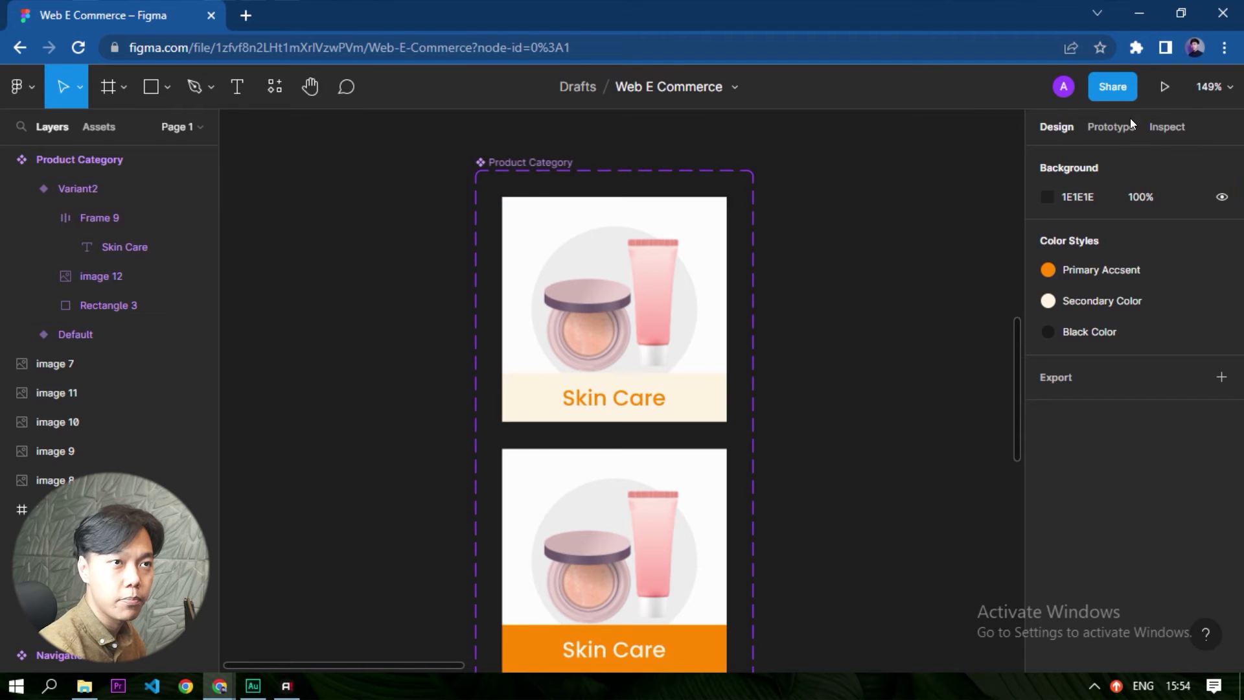
- Add a prototype interaction that changes the Default variant to Variant2 while hovering
click(1111, 129)
click(626, 291)
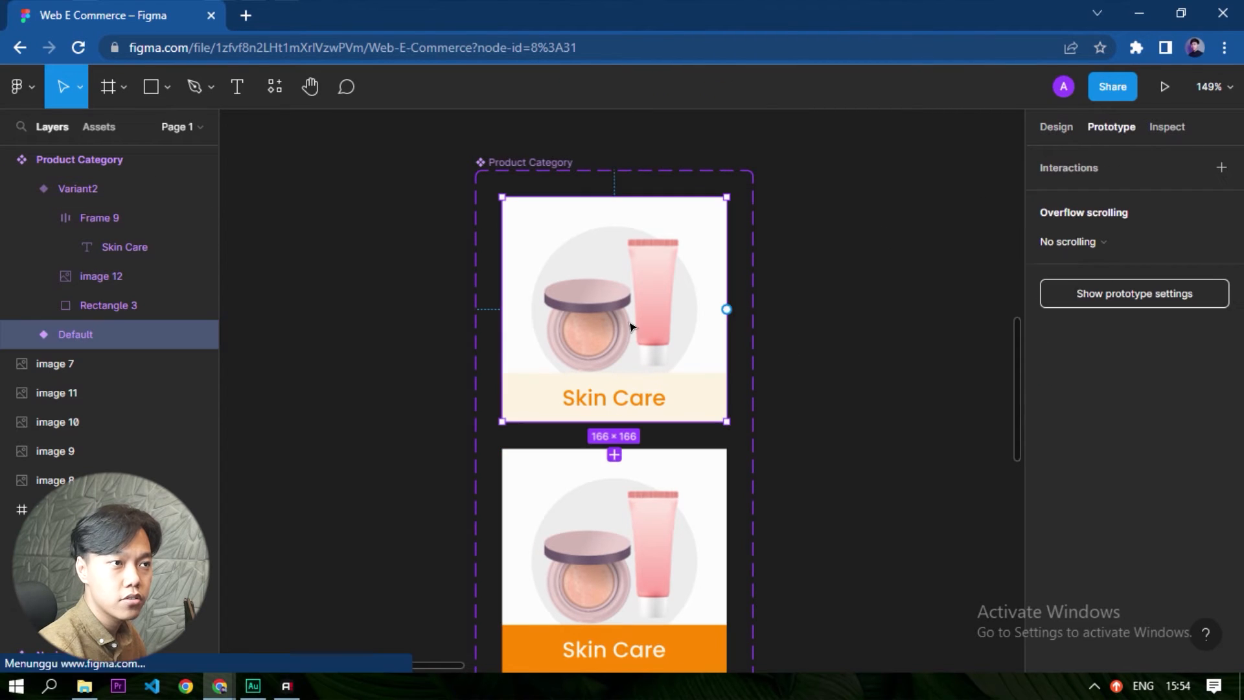
scroll(616, 328, down, 2)
scroll(619, 334, up, 4)
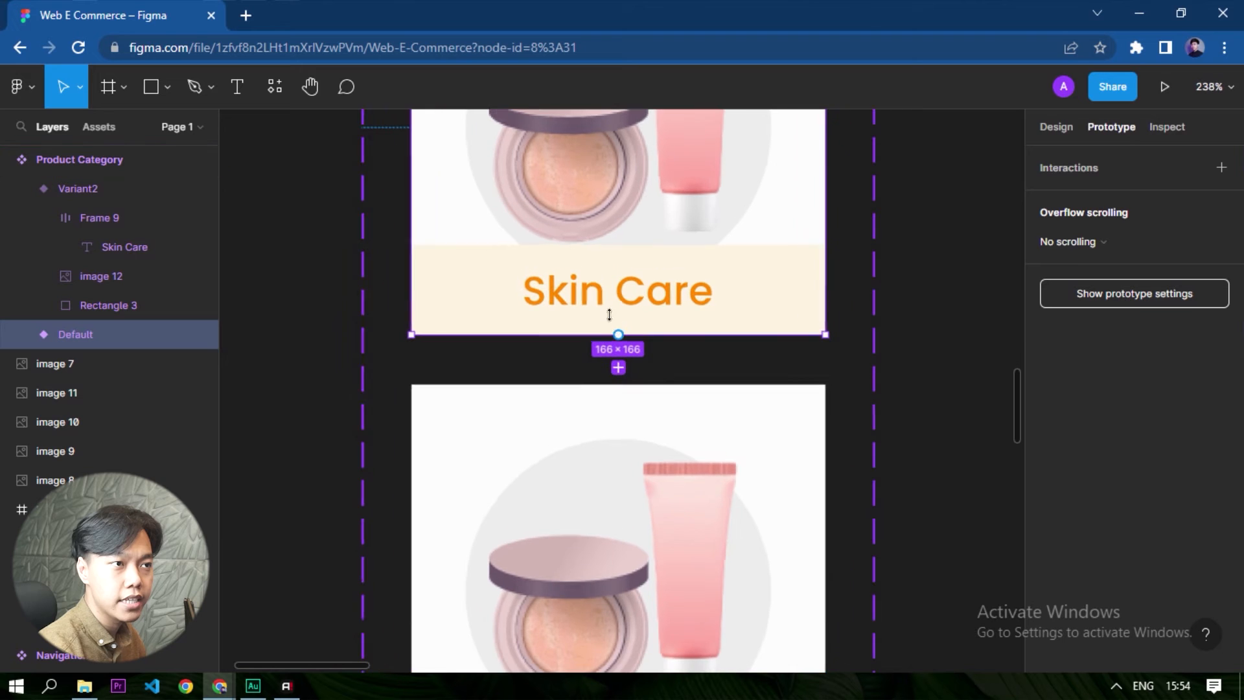
drag(619, 335, 658, 424)
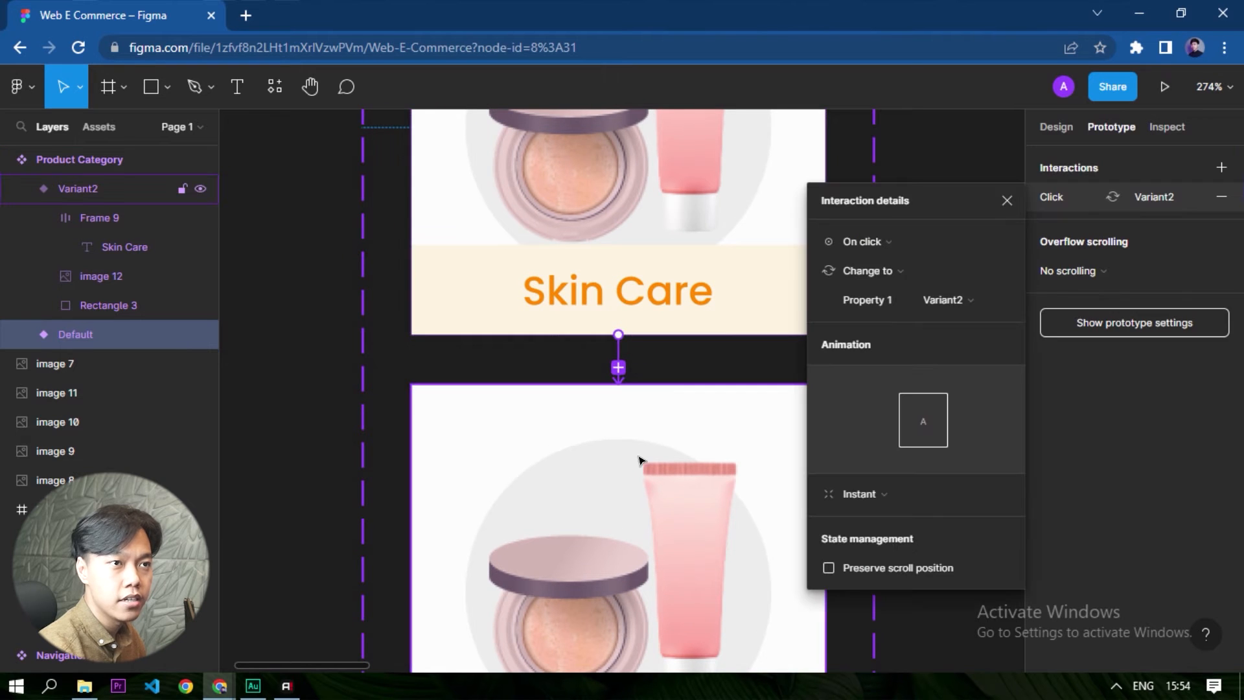
click(881, 244)
click(876, 283)
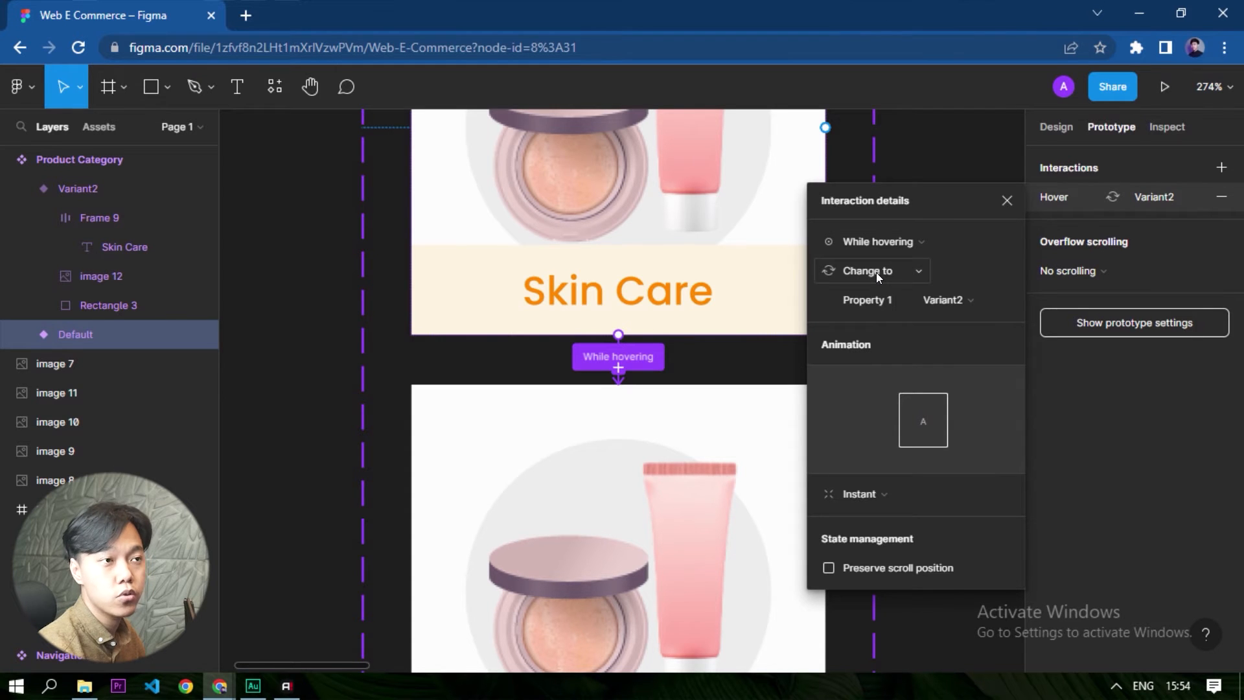
- Set the hover interaction's animation to Dissolve and return to the design settings
ctrl+scroll(692, 167, down, 5)
ctrl+scroll(439, 383, down, 4)
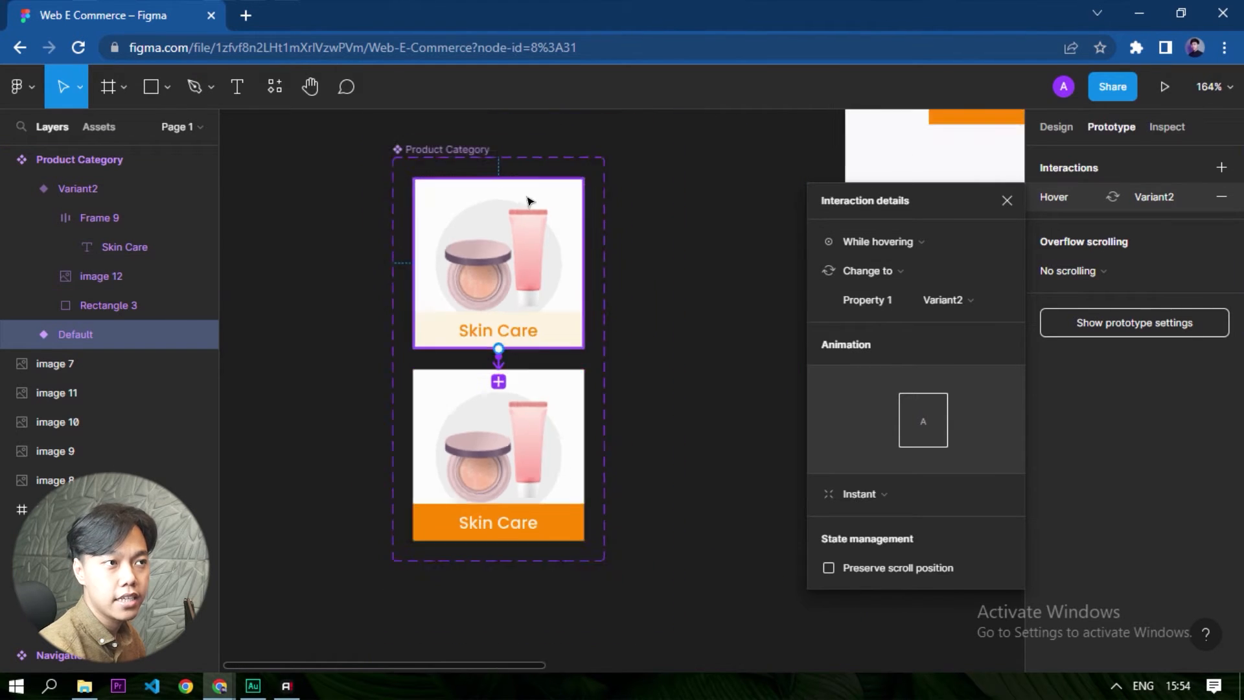
ctrl+scroll(527, 201, up, 3)
scroll(447, 234, down, 5)
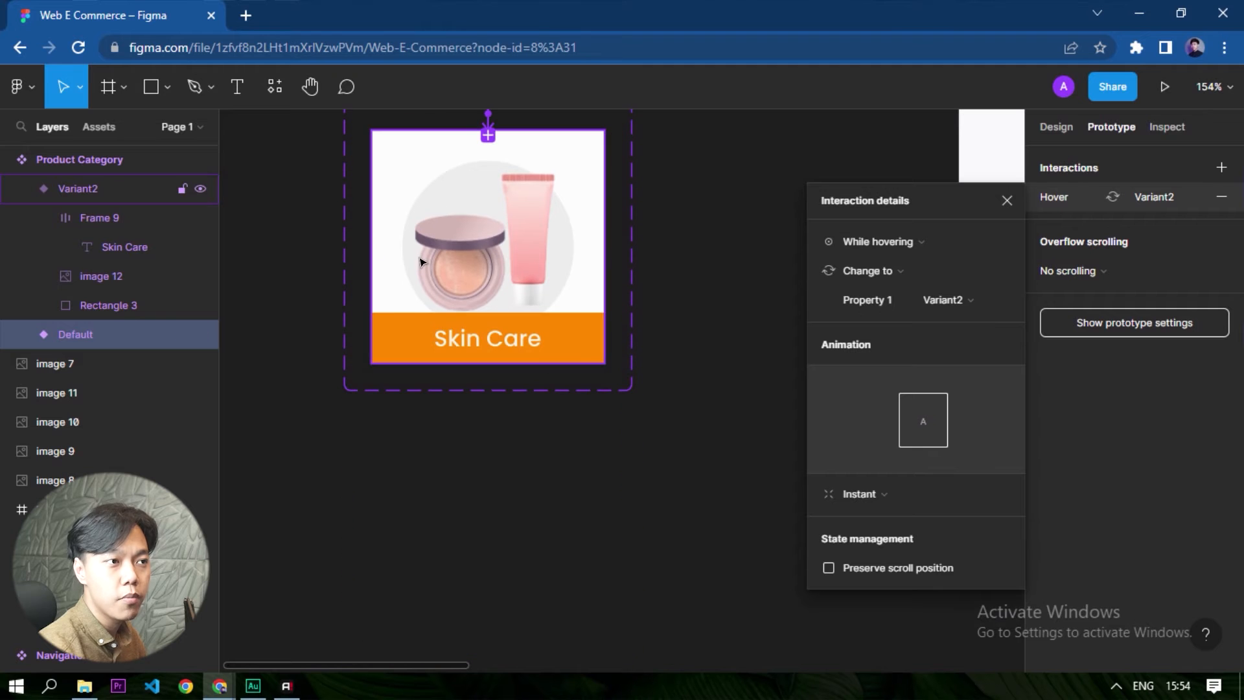
scroll(492, 304, up, 1)
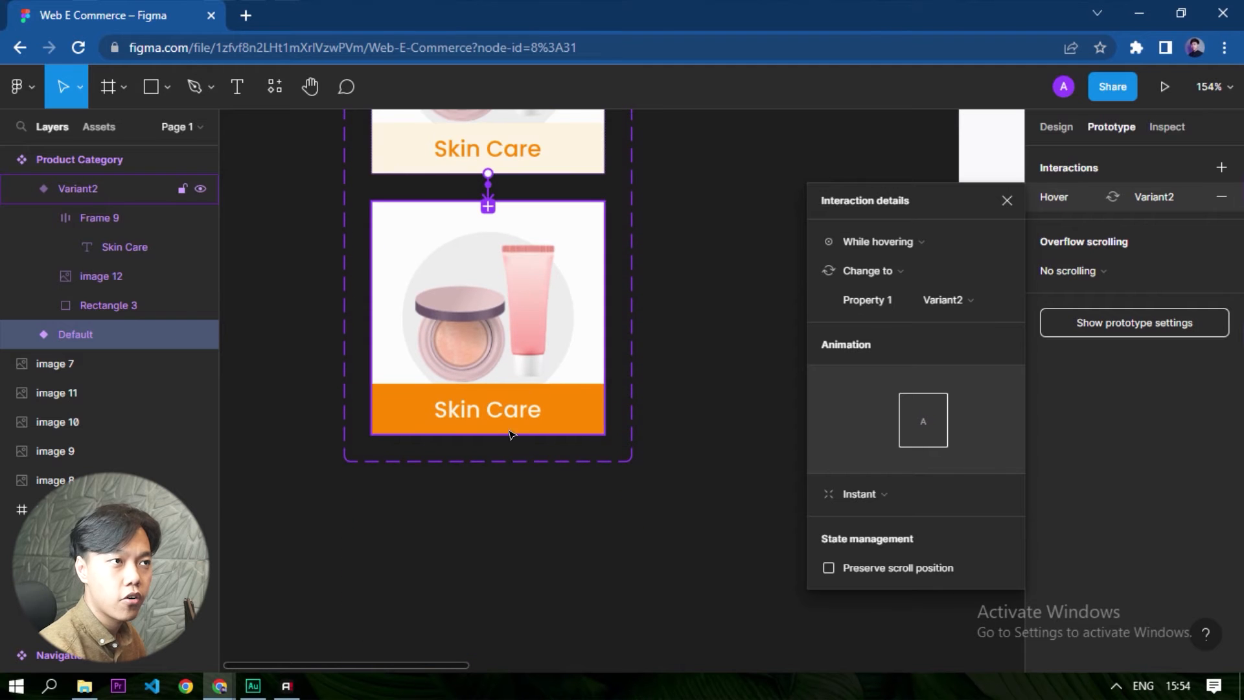
scroll(516, 418, up, 1)
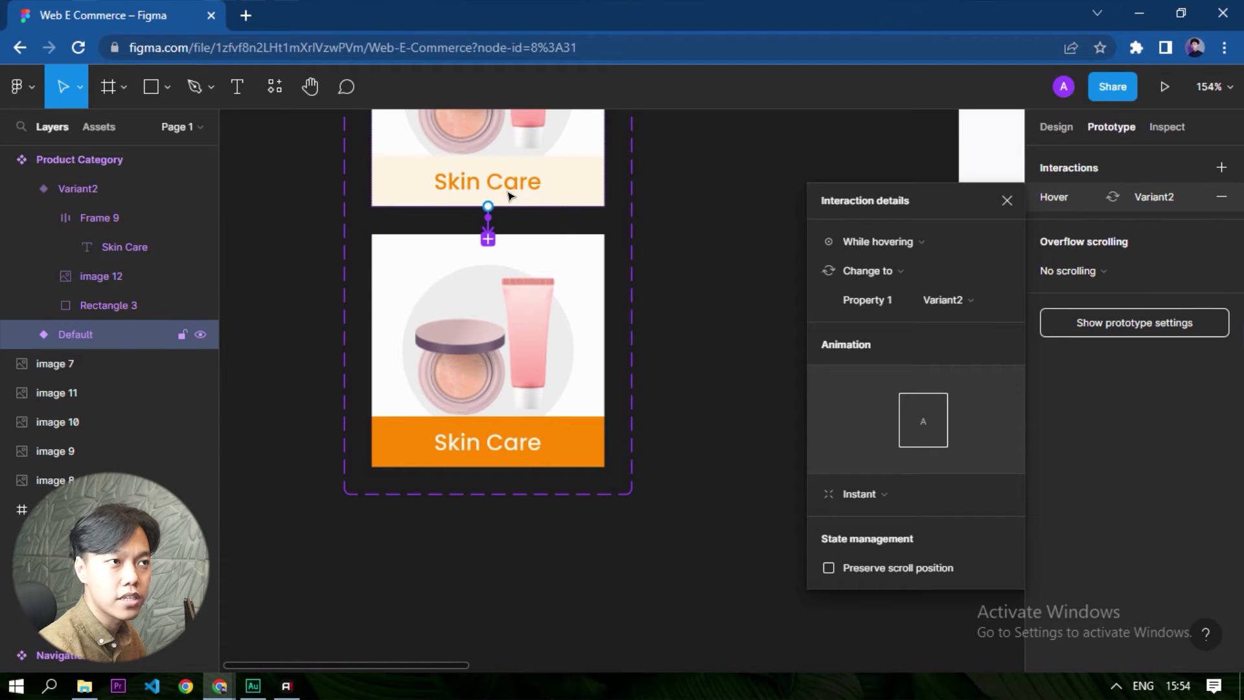
scroll(487, 217, up, 3)
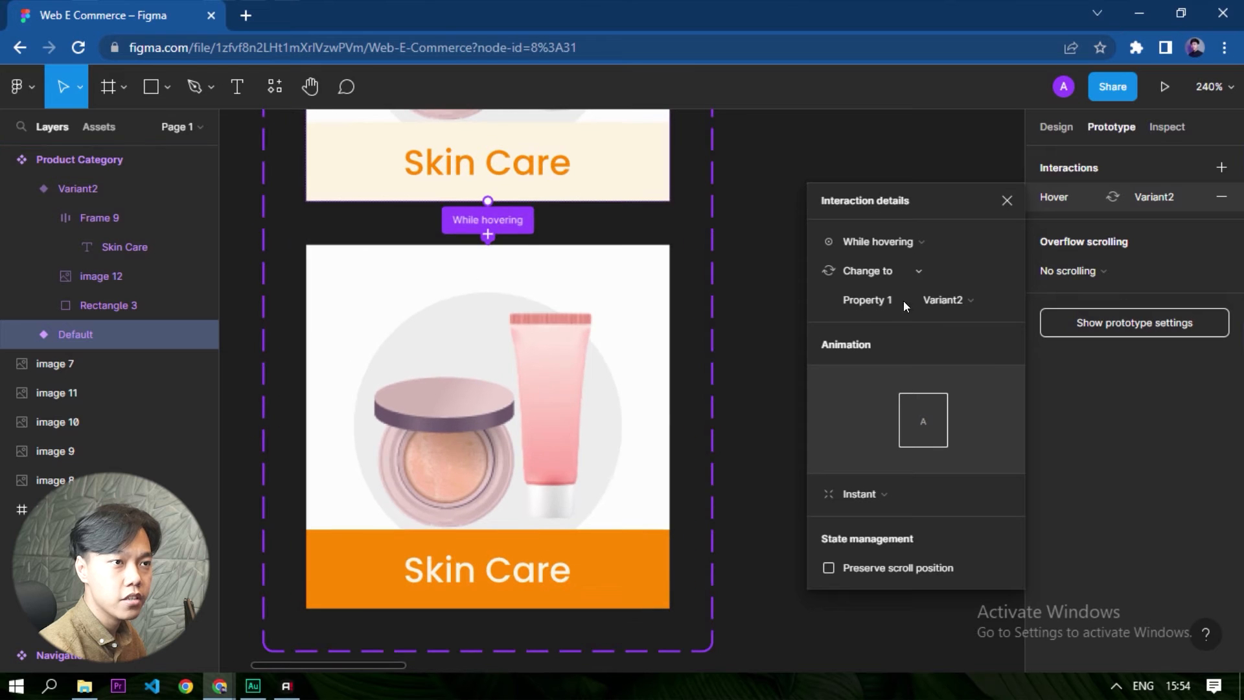
click(852, 492)
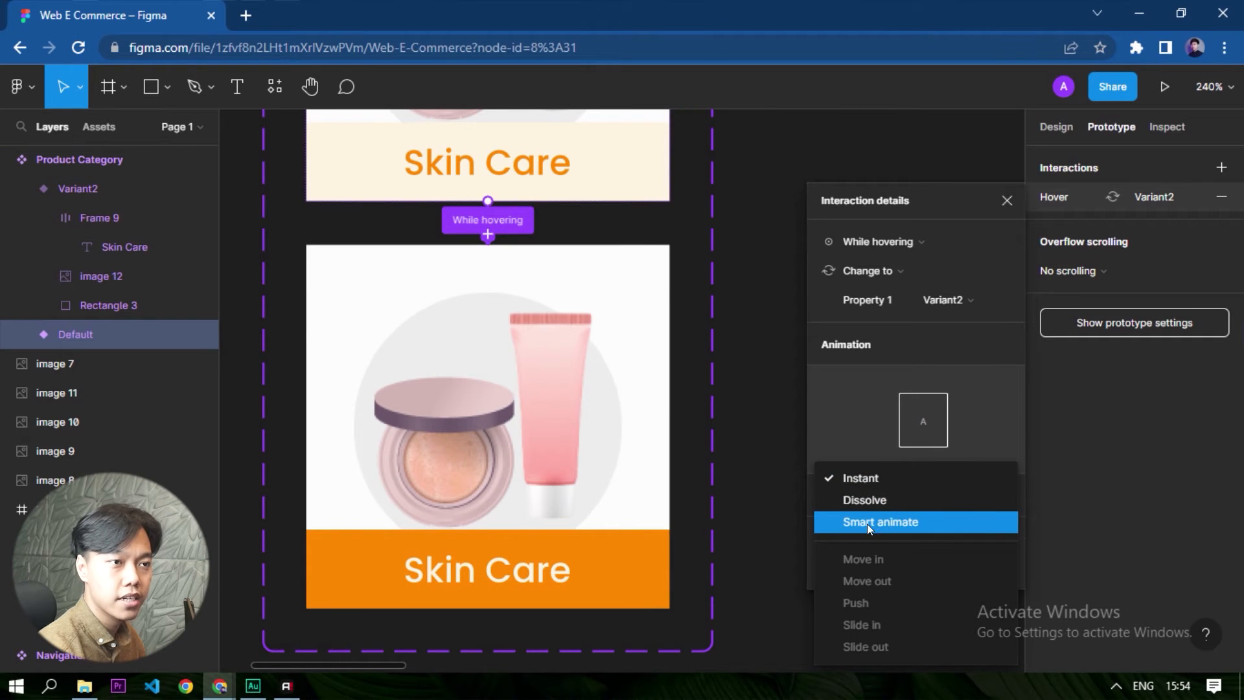
click(868, 498)
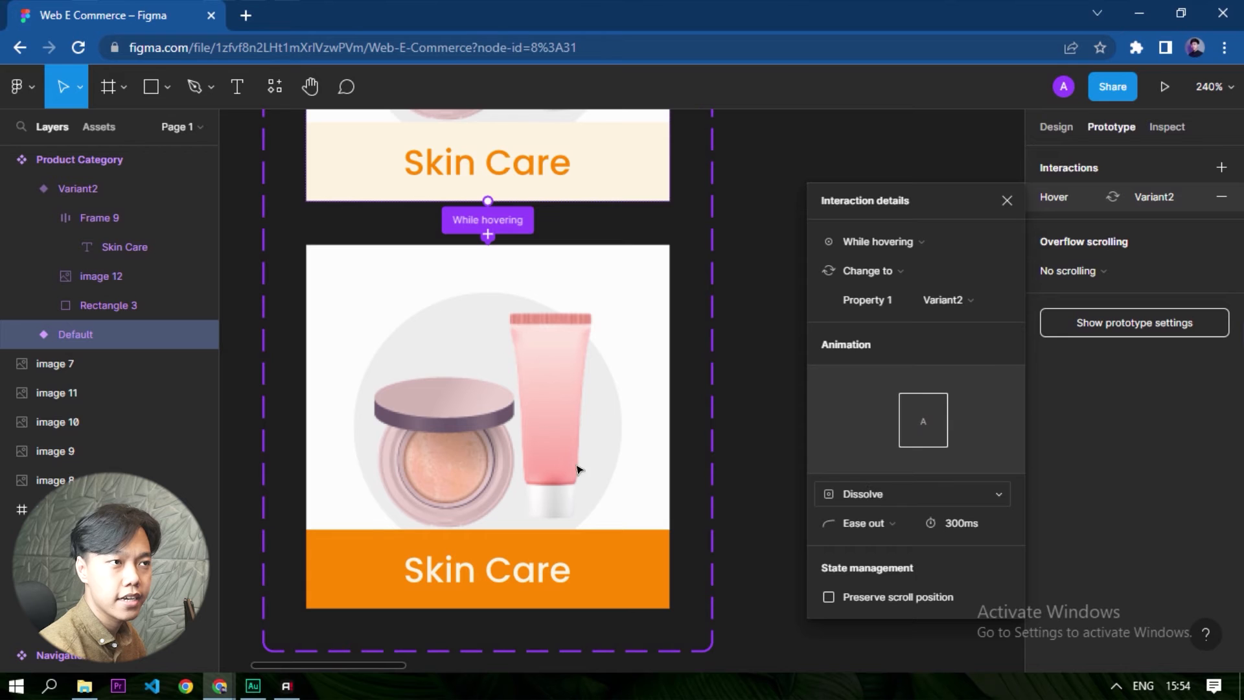
click(1055, 126)
click(827, 251)
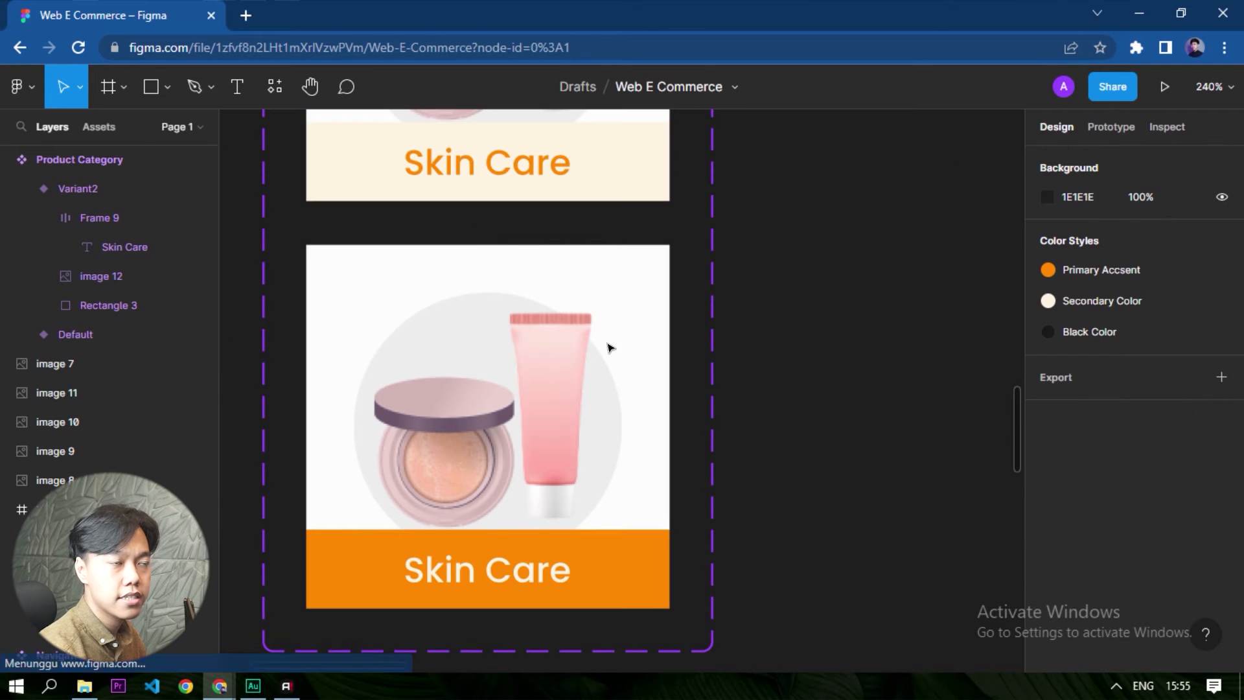
- Search the file's component assets for "product category"
scroll(467, 461, down, 5)
scroll(809, 341, up, 2)
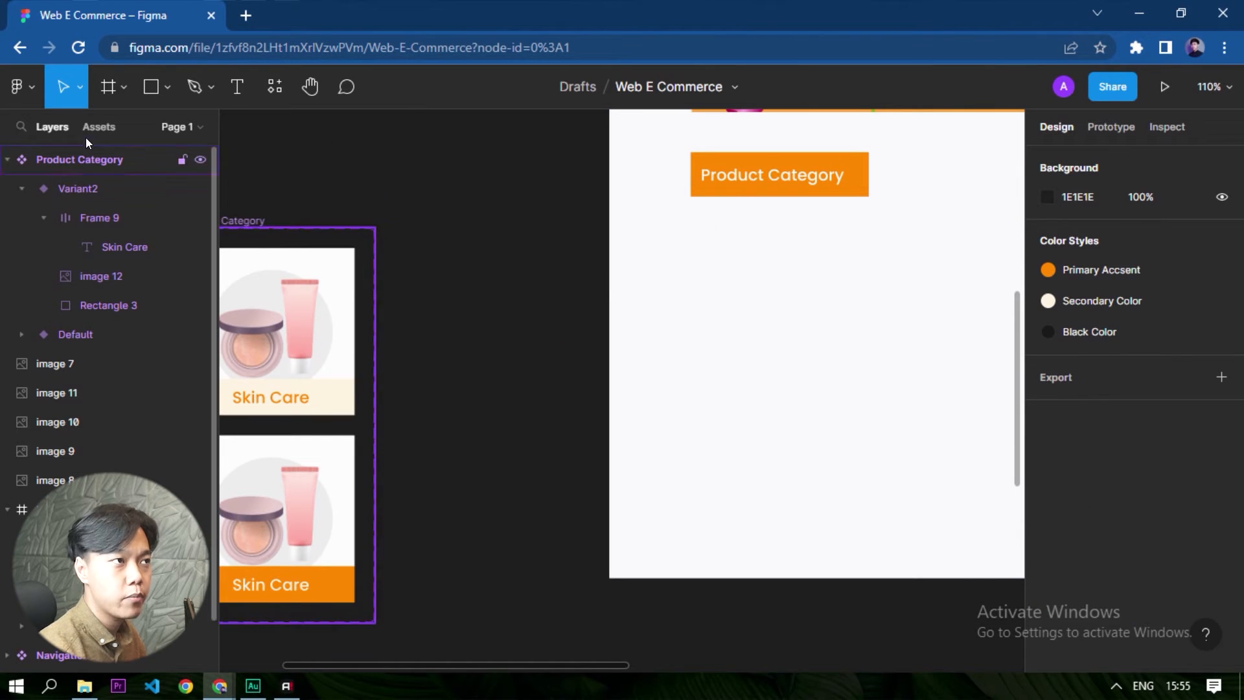
click(99, 127)
scroll(525, 215, down, 2)
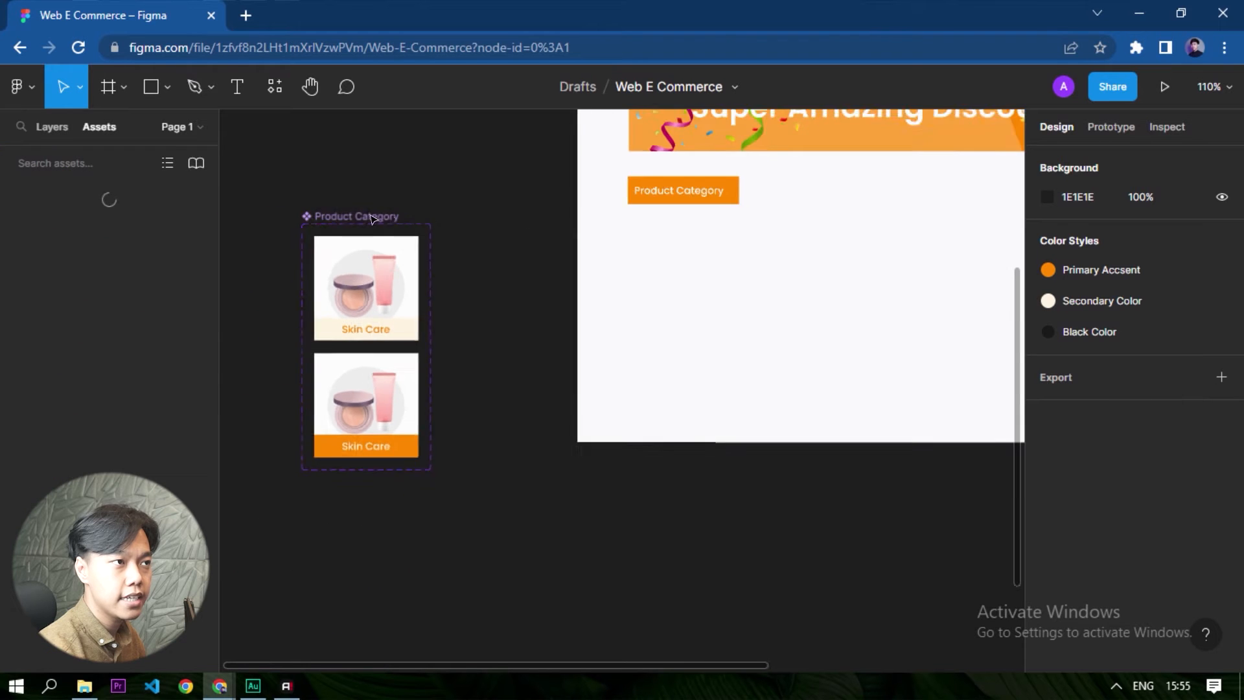
scroll(388, 216, up, 3)
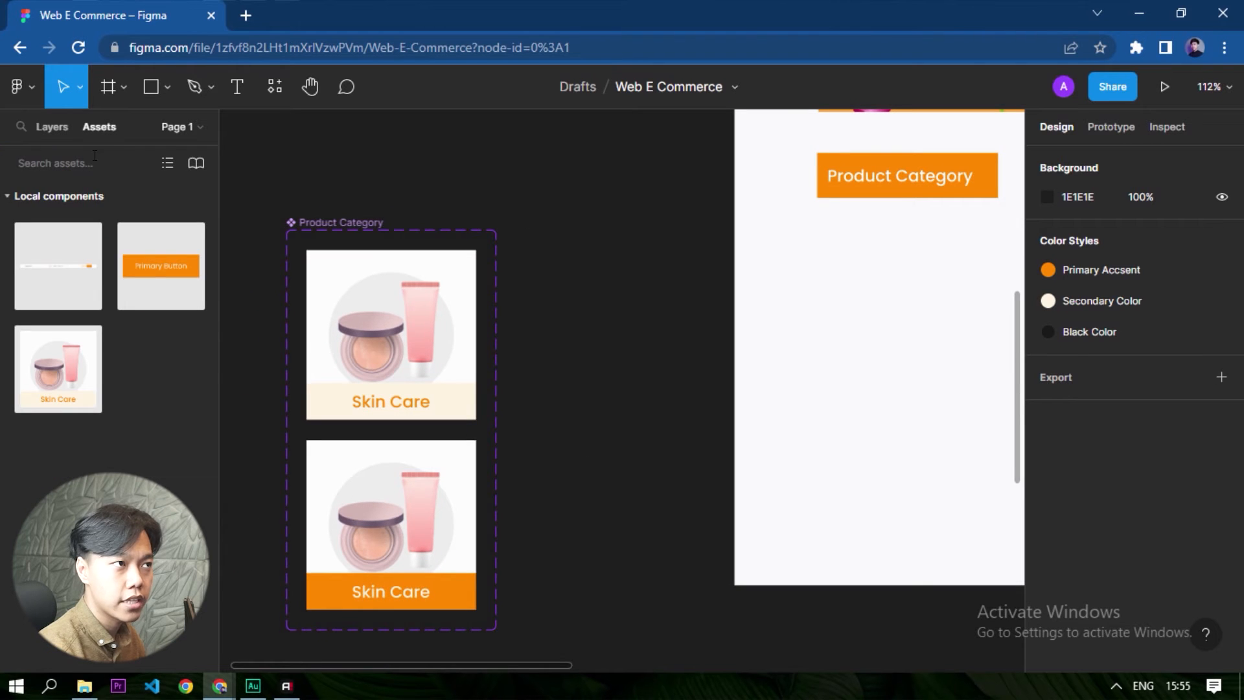
click(121, 157)
text(pr)
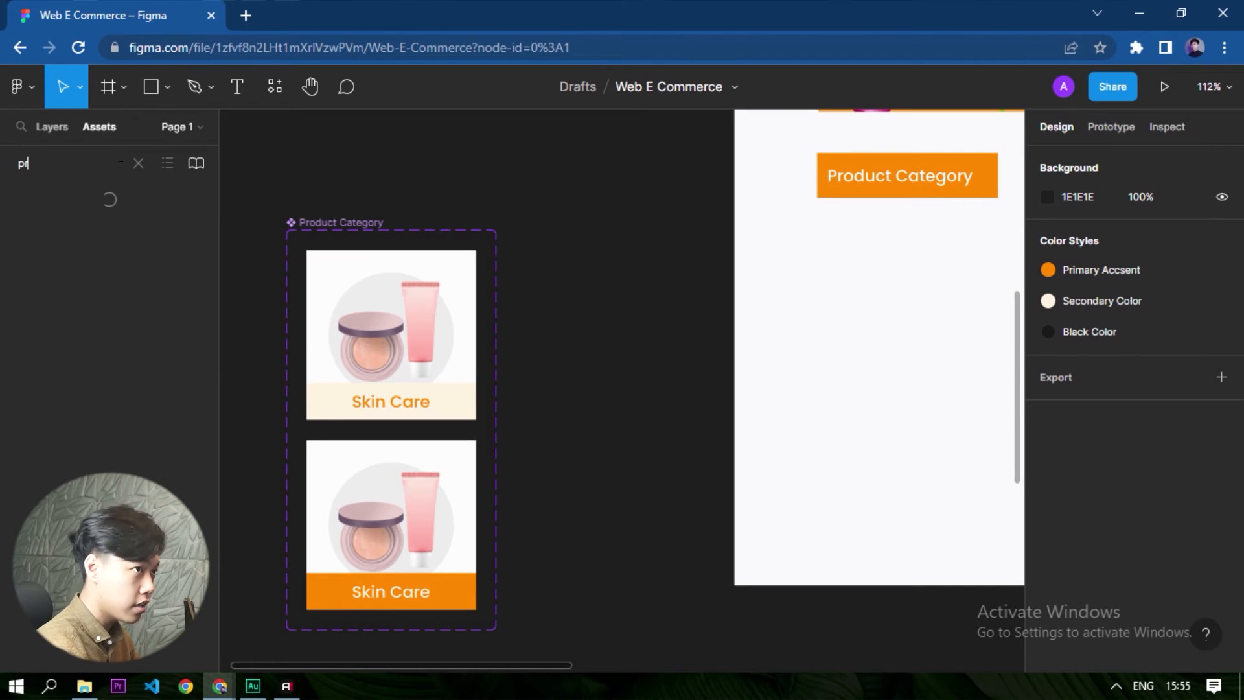
text(oduc)
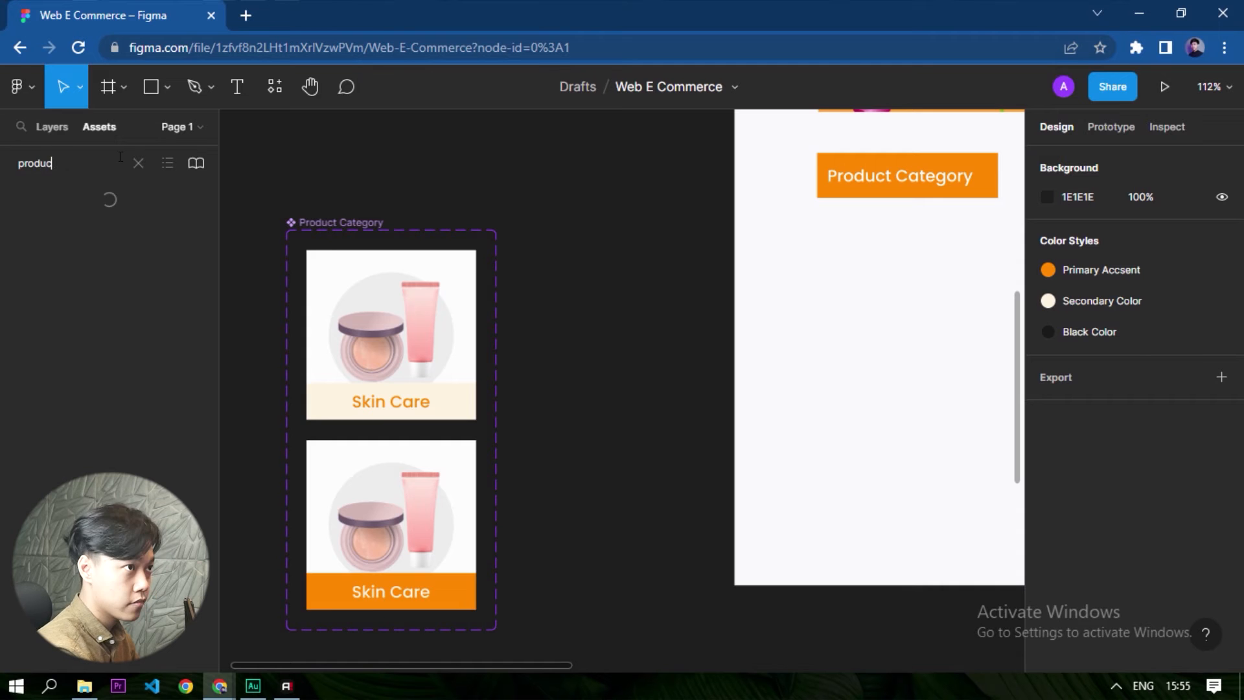
text(t categot)
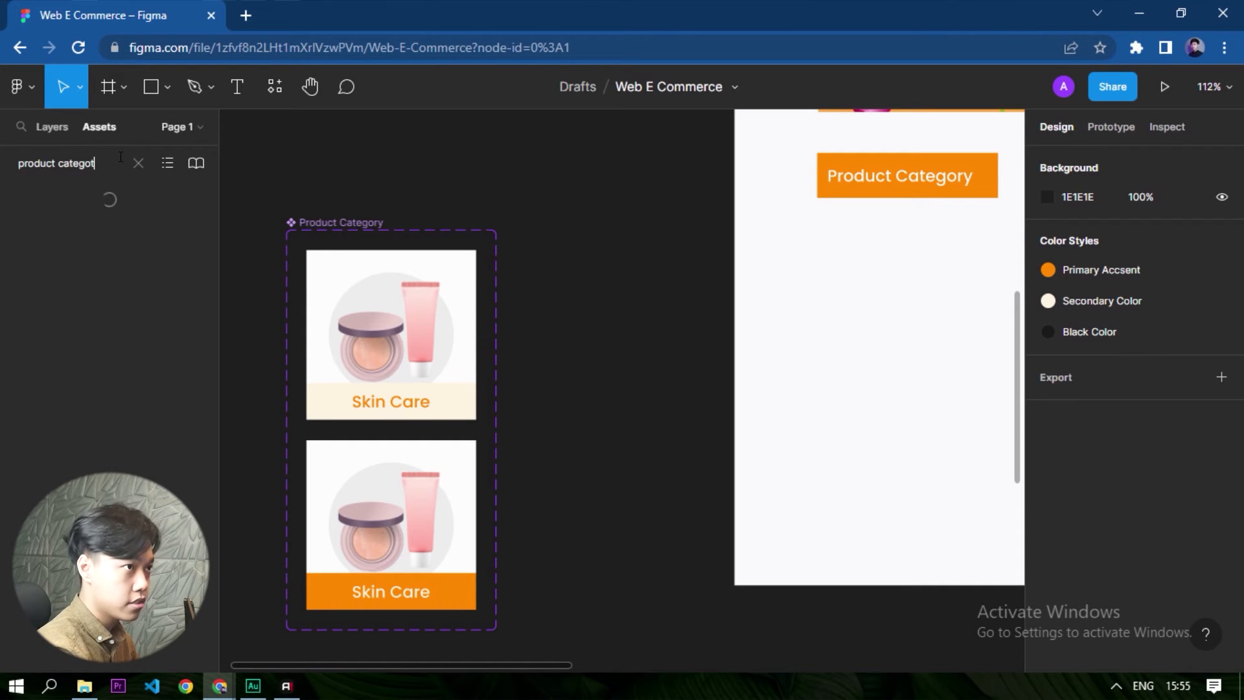
key(BackSpace)
key(BackSpace)
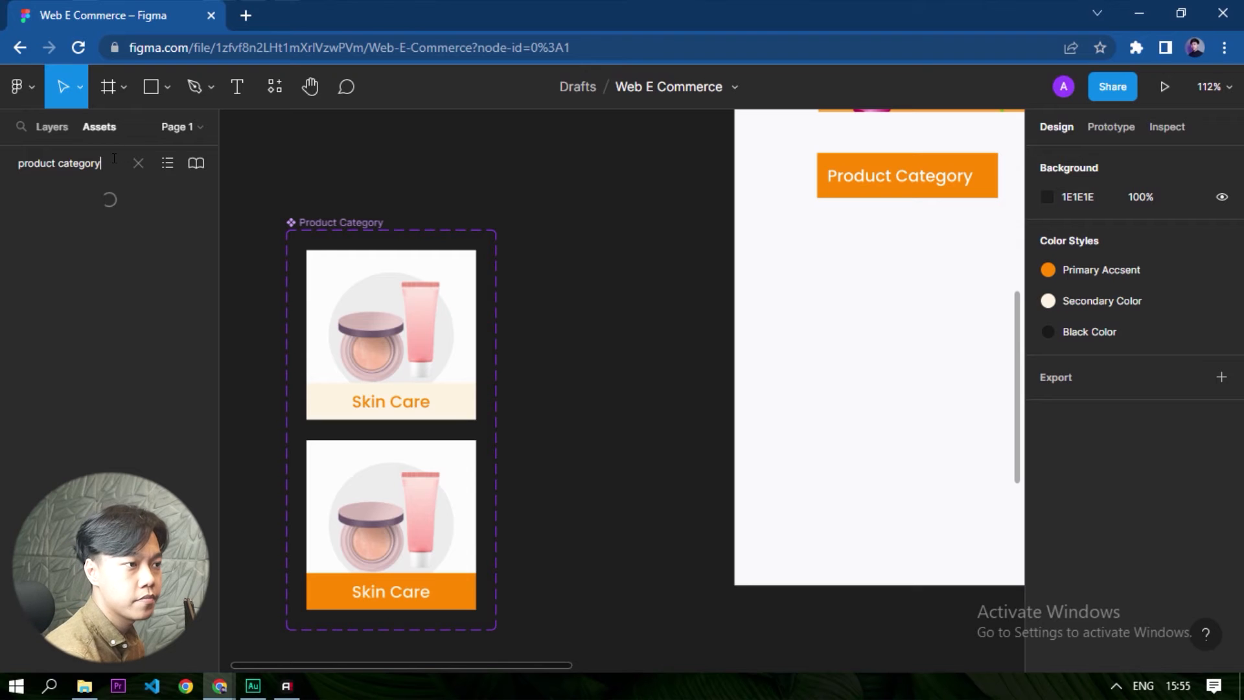
click(1115, 686)
click(1093, 688)
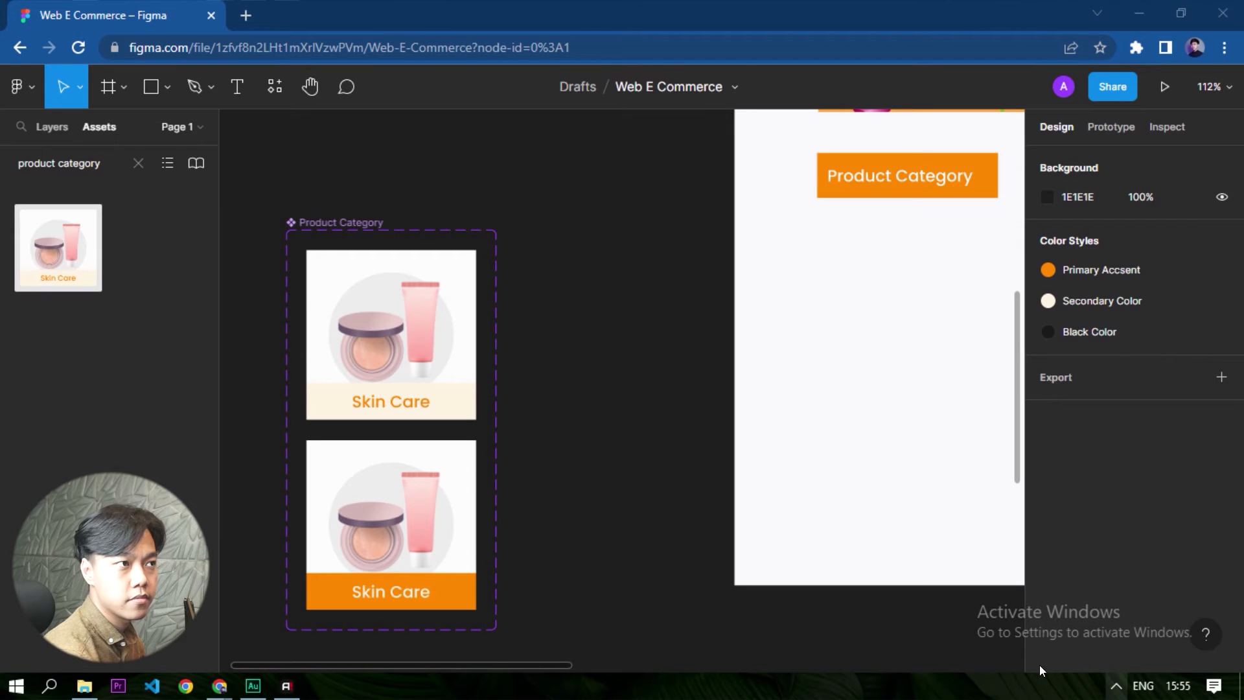
- Place an instance of the Product Category component on the landing page below the Product Category heading
drag(59, 254, 933, 327)
scroll(430, 408, down, 5)
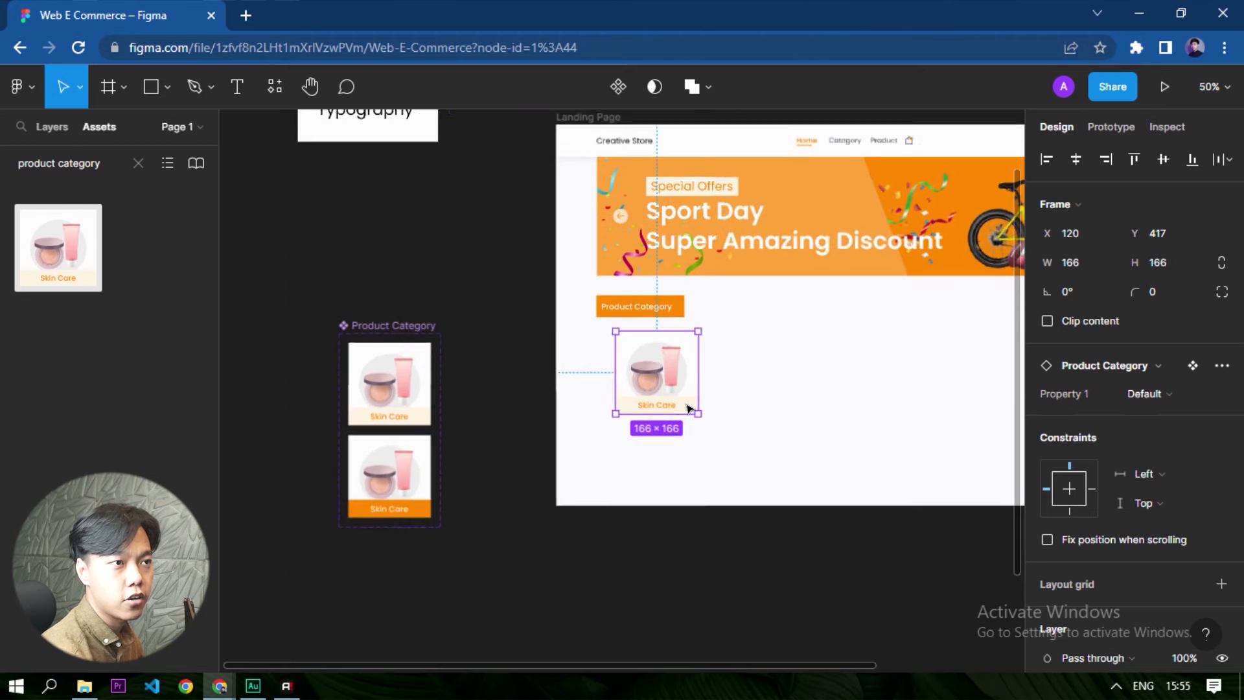
scroll(688, 369, up, 5)
click(789, 419)
click(641, 335)
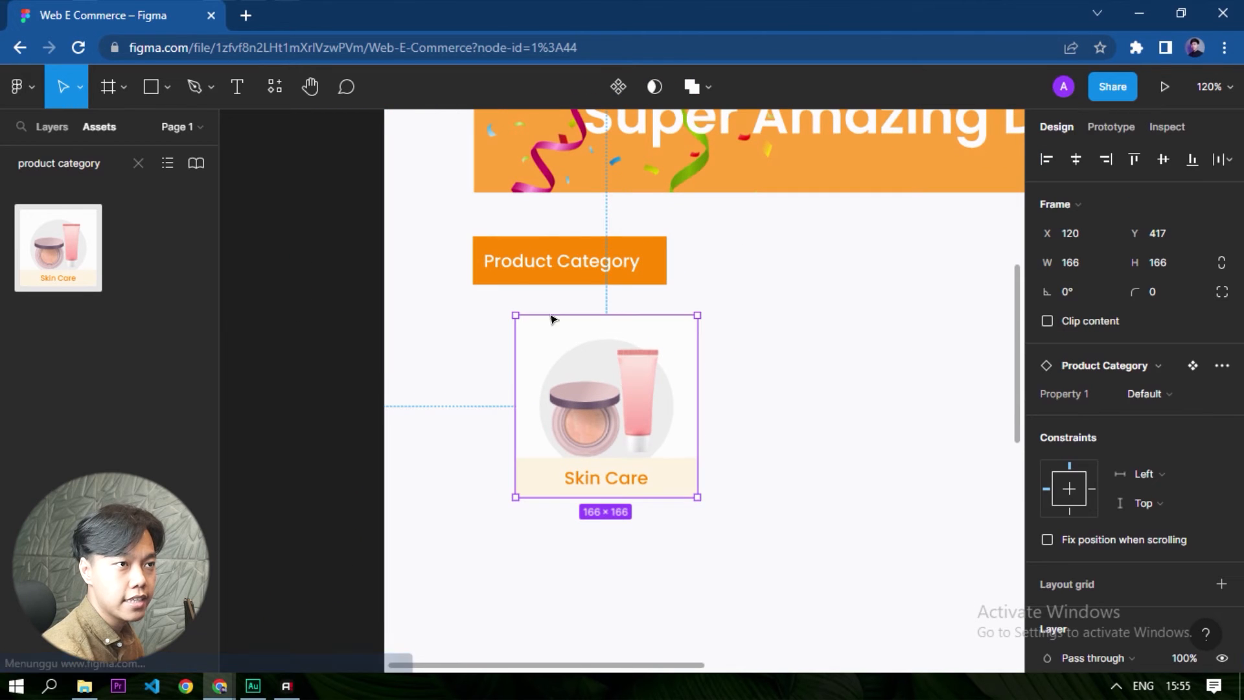
click(767, 386)
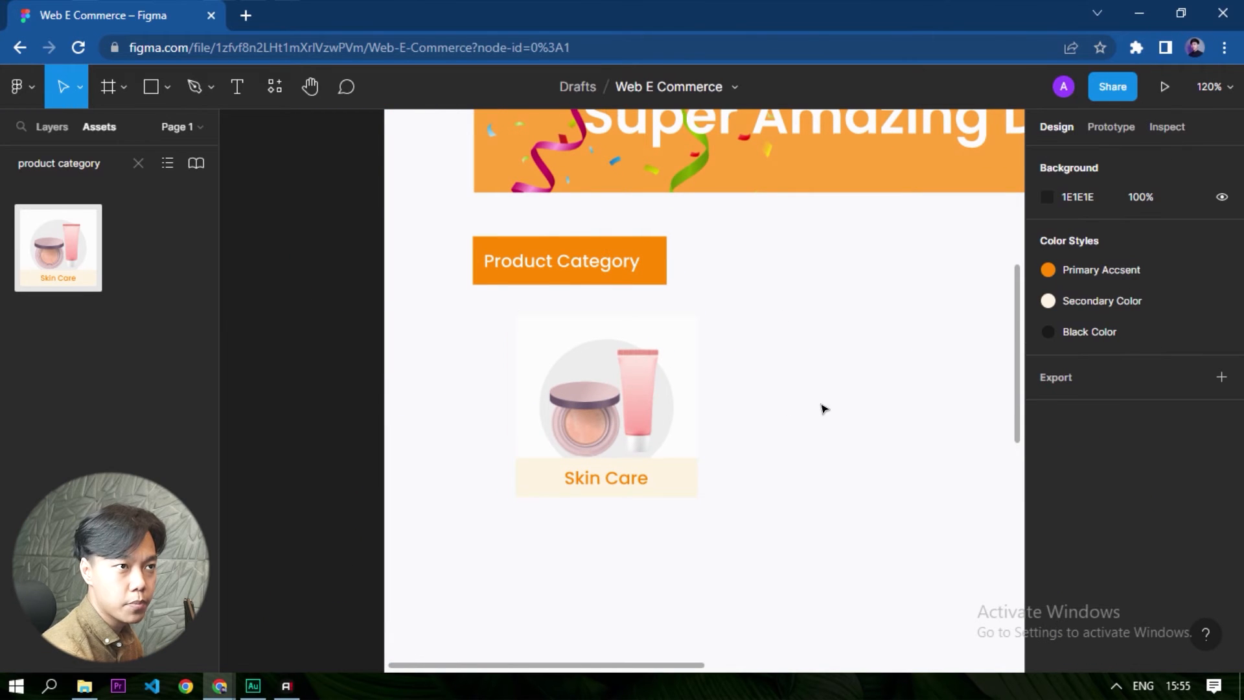
- Show the landing page's 12-column layout grid and move the category tile to X 82, Y 409, under the heading
scroll(819, 410, up, 2)
click(794, 433)
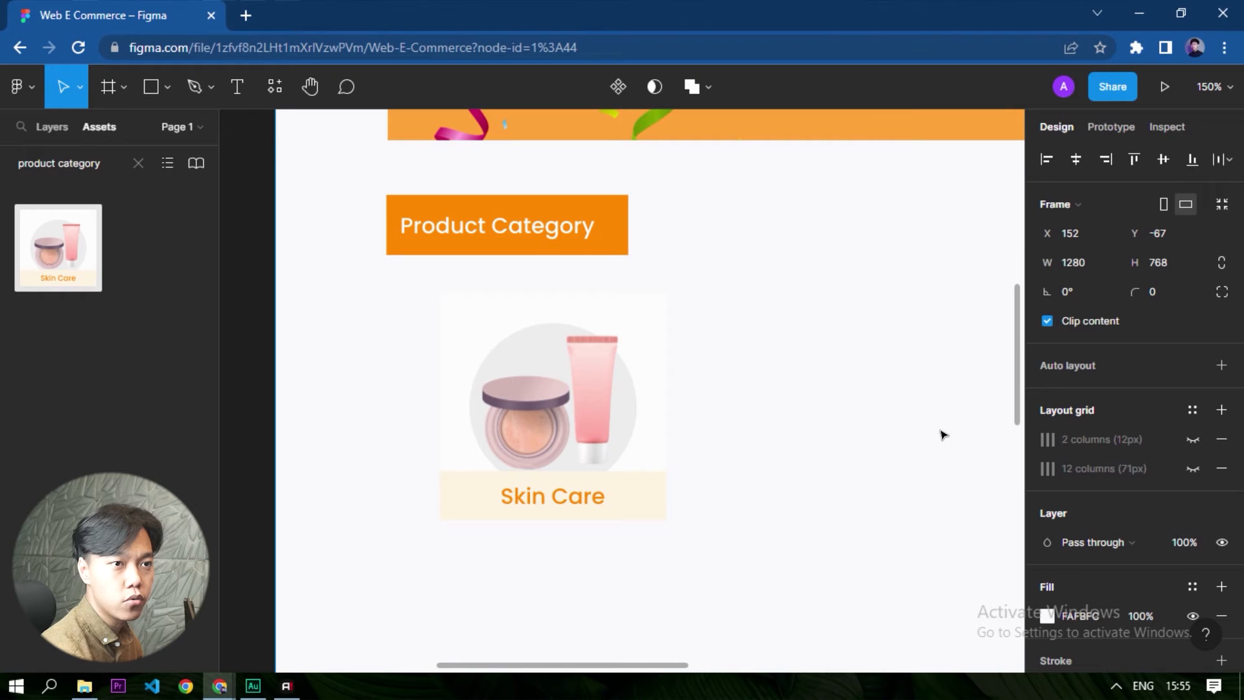
click(1193, 469)
drag(523, 399, 481, 355)
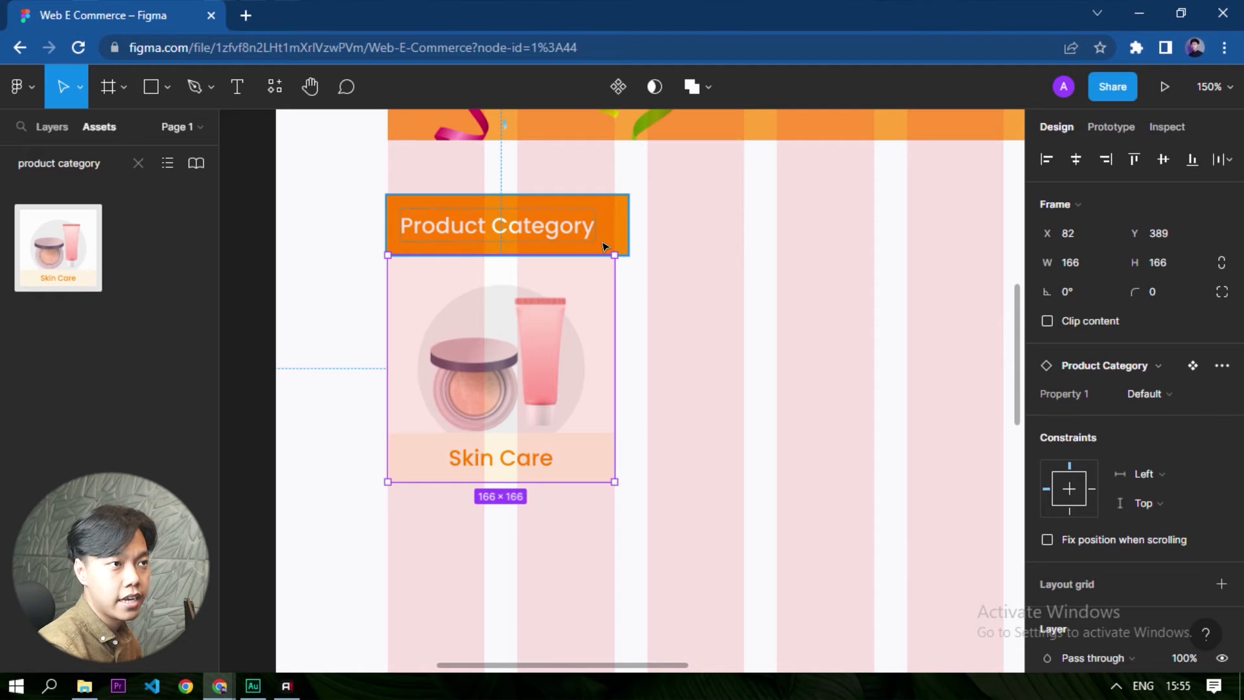
key(shift+Down)
key(shift+Down)
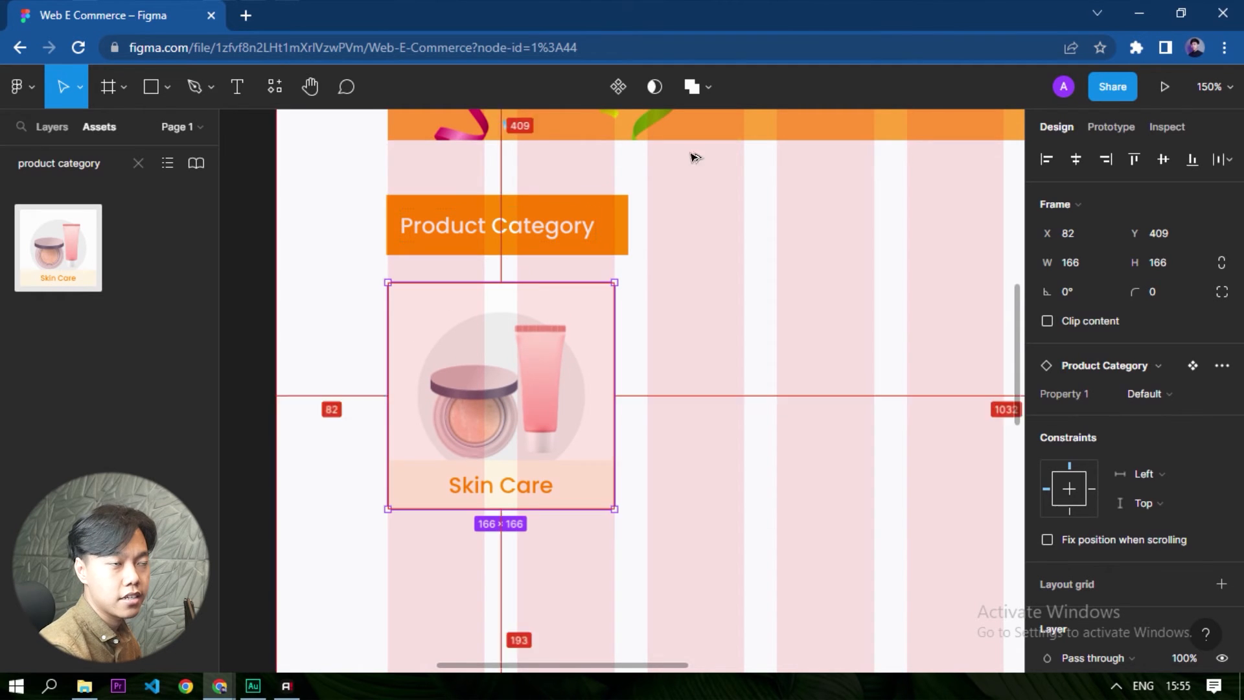
- Duplicate the category tile across the grid at equal spacing, starting at X 272, to form a row of six
click(818, 412)
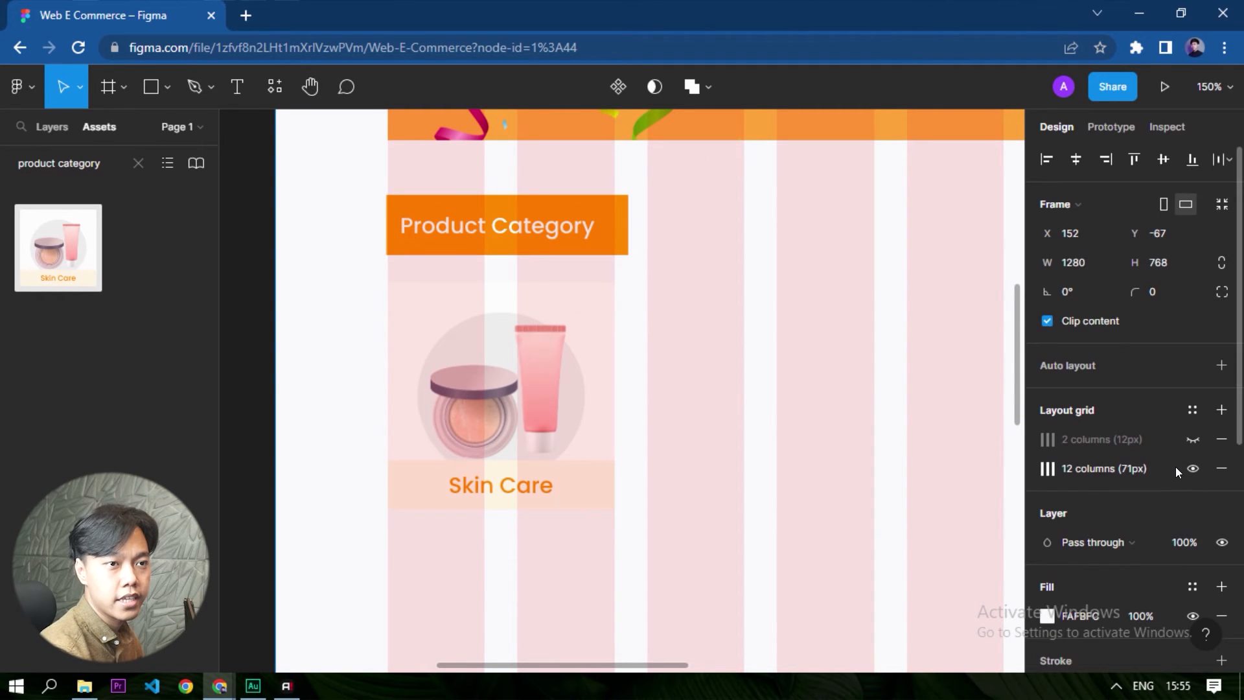
click(505, 441)
drag(505, 440, 744, 436)
scroll(495, 474, down, 6)
scroll(862, 472, up, 1)
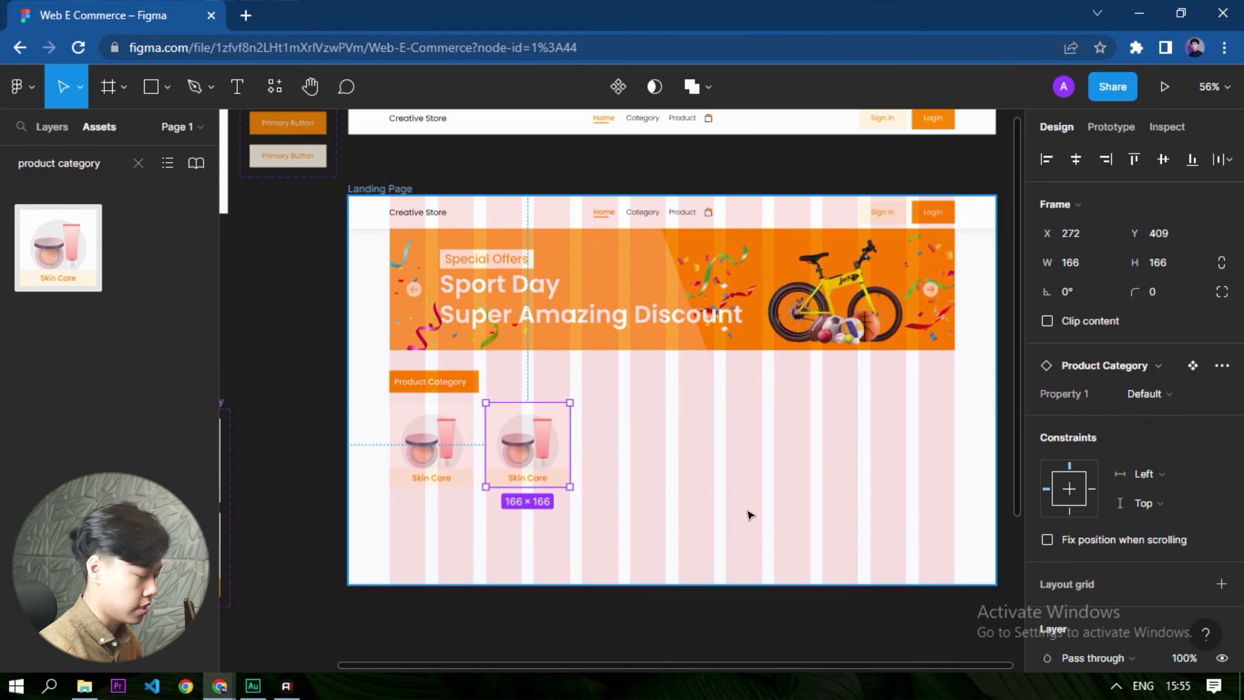
key(ctrl+d)
key(ctrl+d)
key(ctrl+d)
key(ctrl+d)
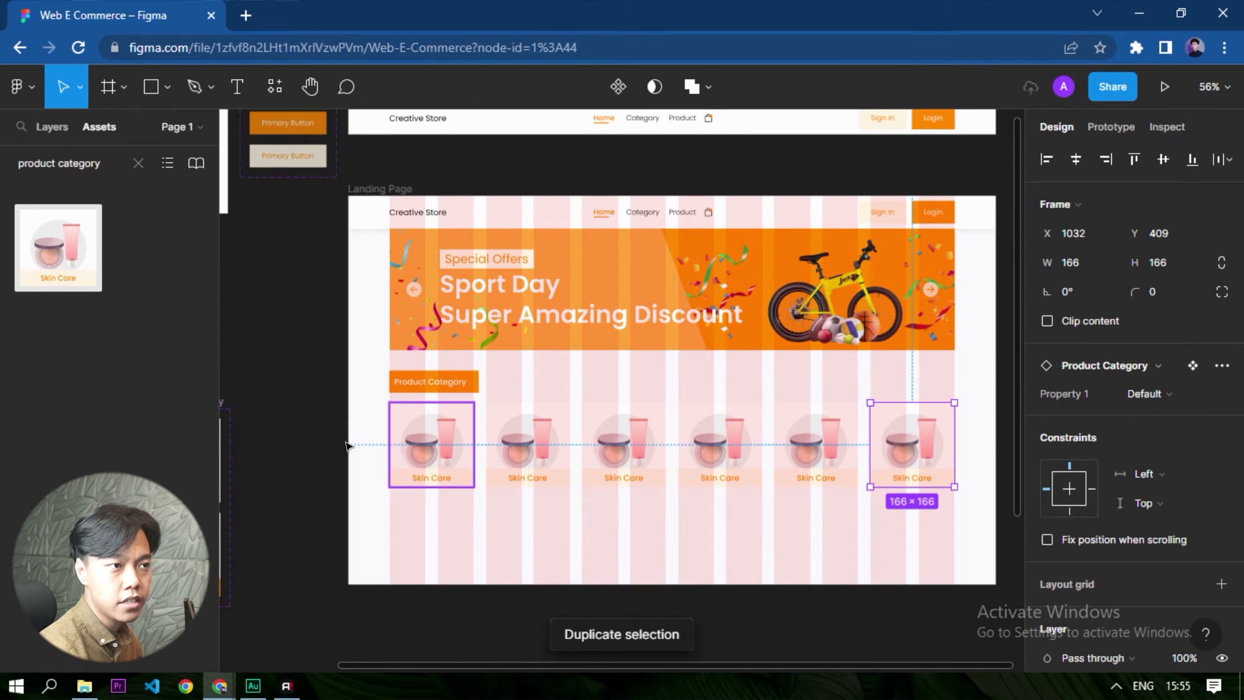
- Hide the 12-column layout grid on the landing page frame
click(601, 560)
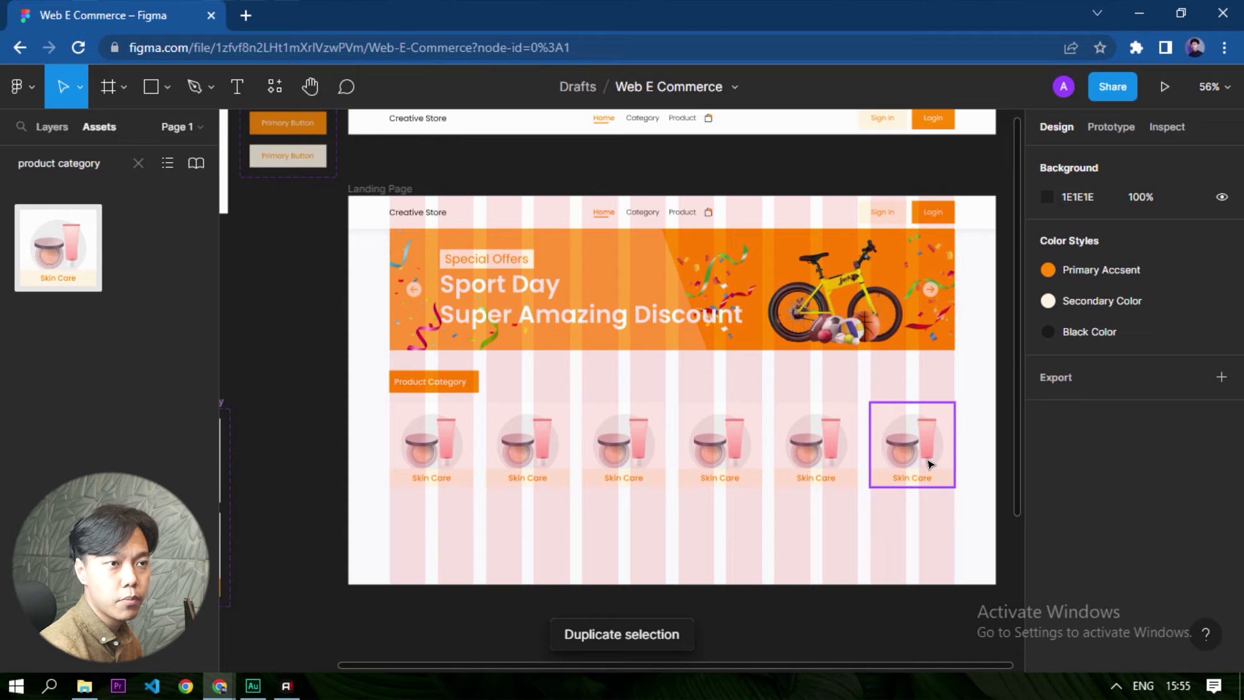
click(914, 522)
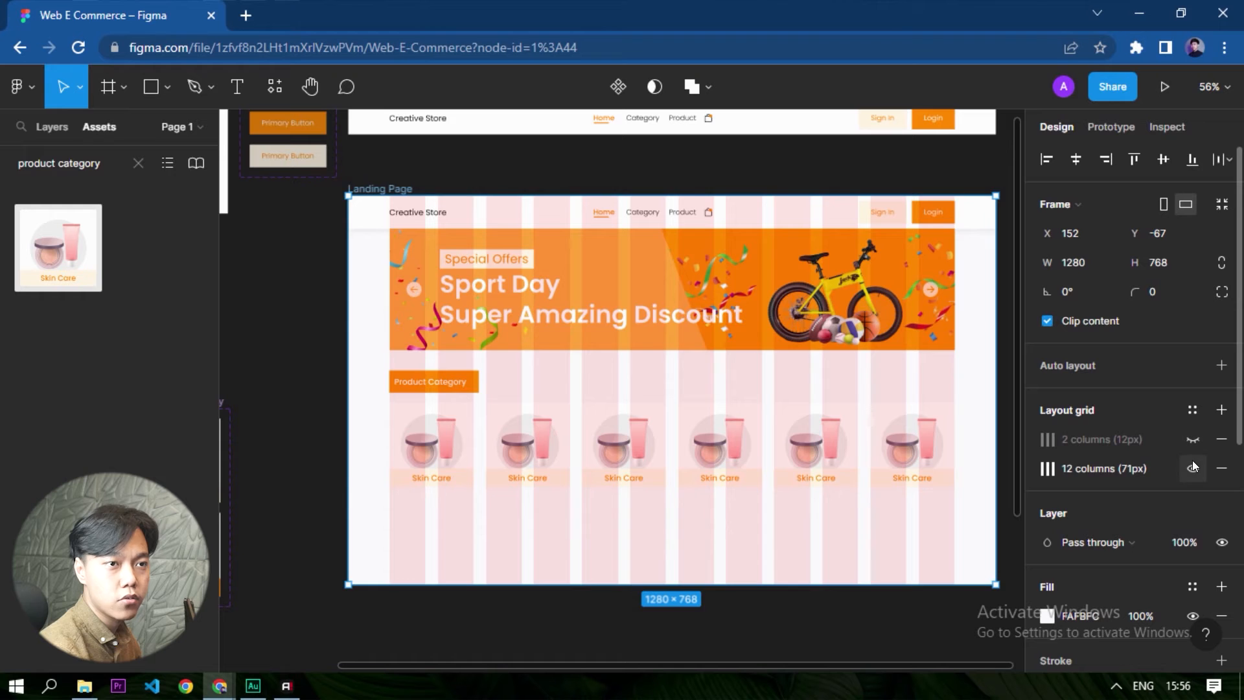
click(1193, 467)
- Select the image layers inside the last five category tiles together, leaving the first tile out
click(919, 438)
double_click(919, 438)
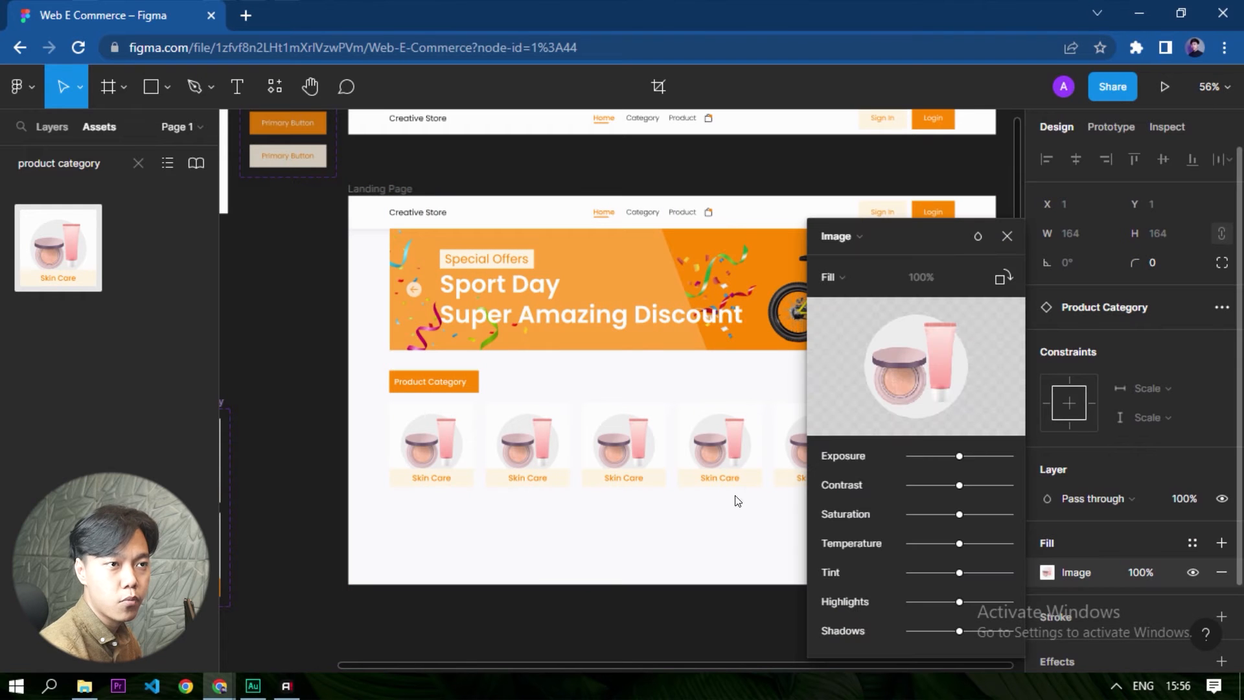
click(1007, 236)
ctrl+scroll(954, 438, up, 3)
ctrl+scroll(855, 430, up, 3)
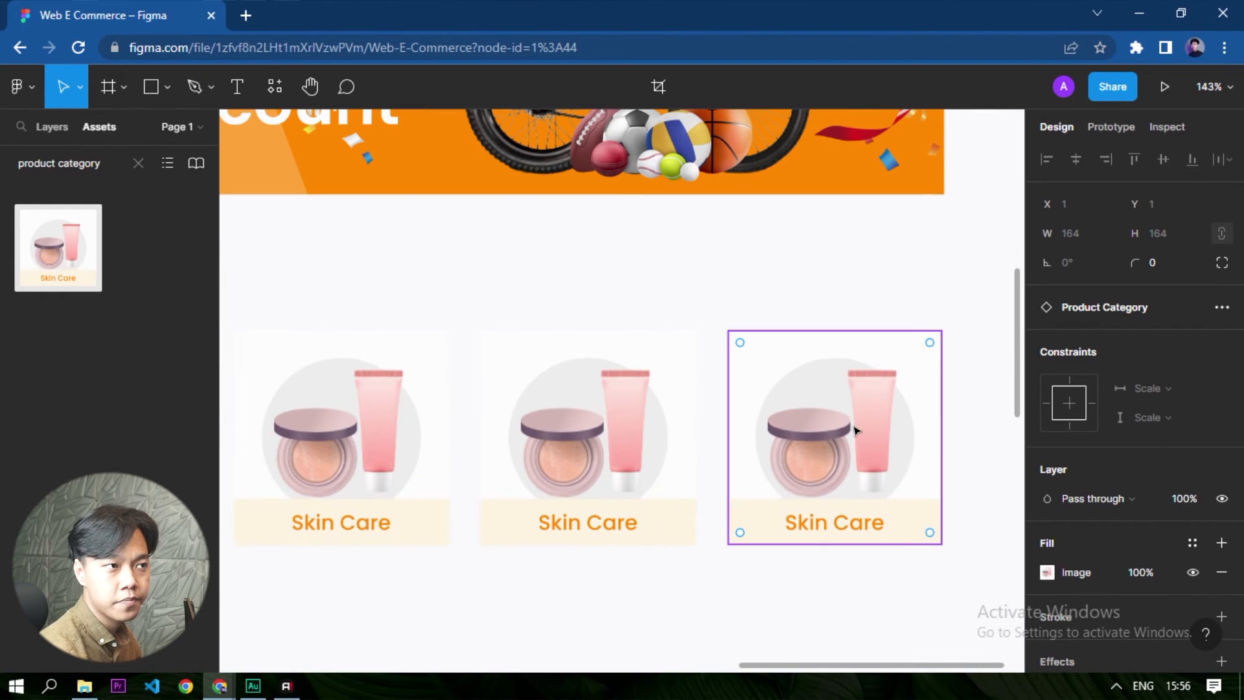
click(45, 133)
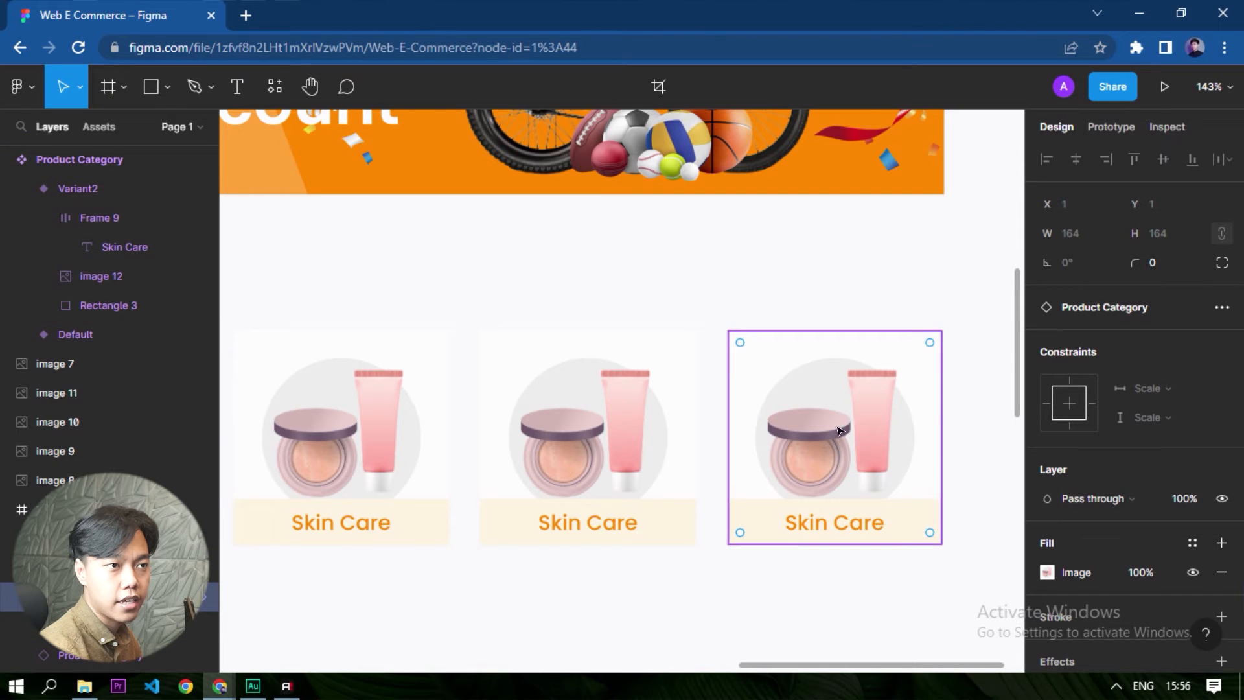
ctrl+scroll(839, 431, down, 3)
shift+click(686, 432)
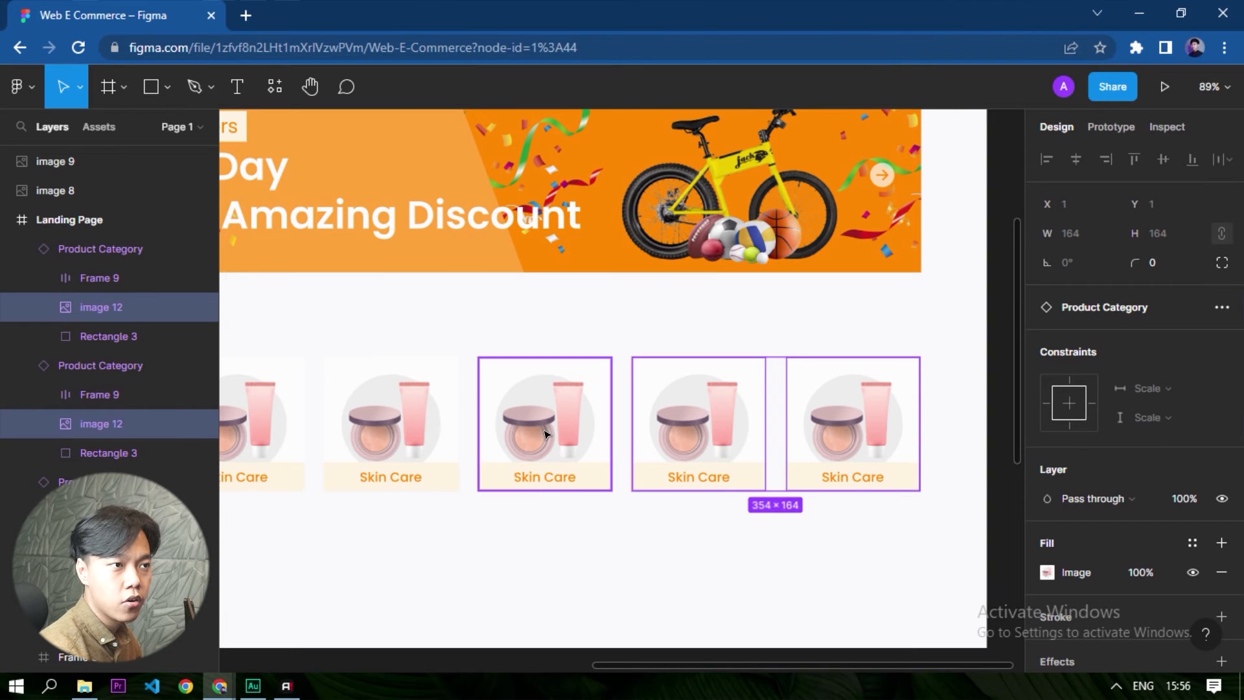
shift+click(545, 434)
ctrl+scroll(544, 434, down, 2)
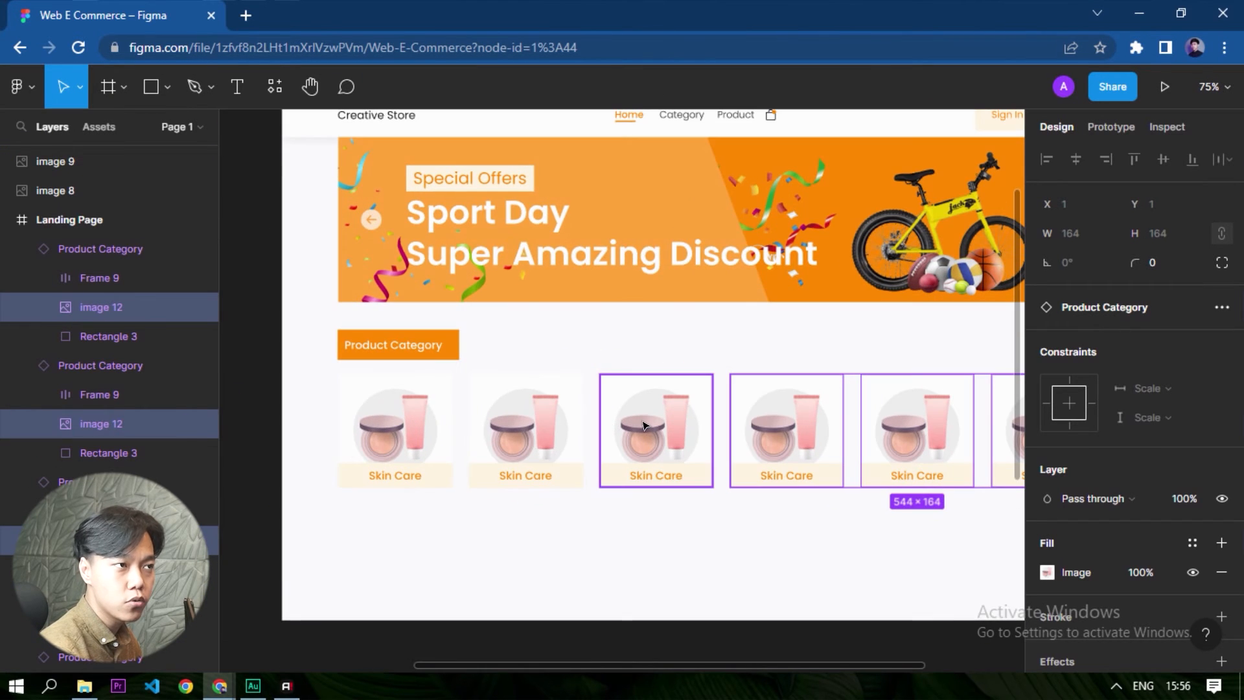
shift+click(525, 428)
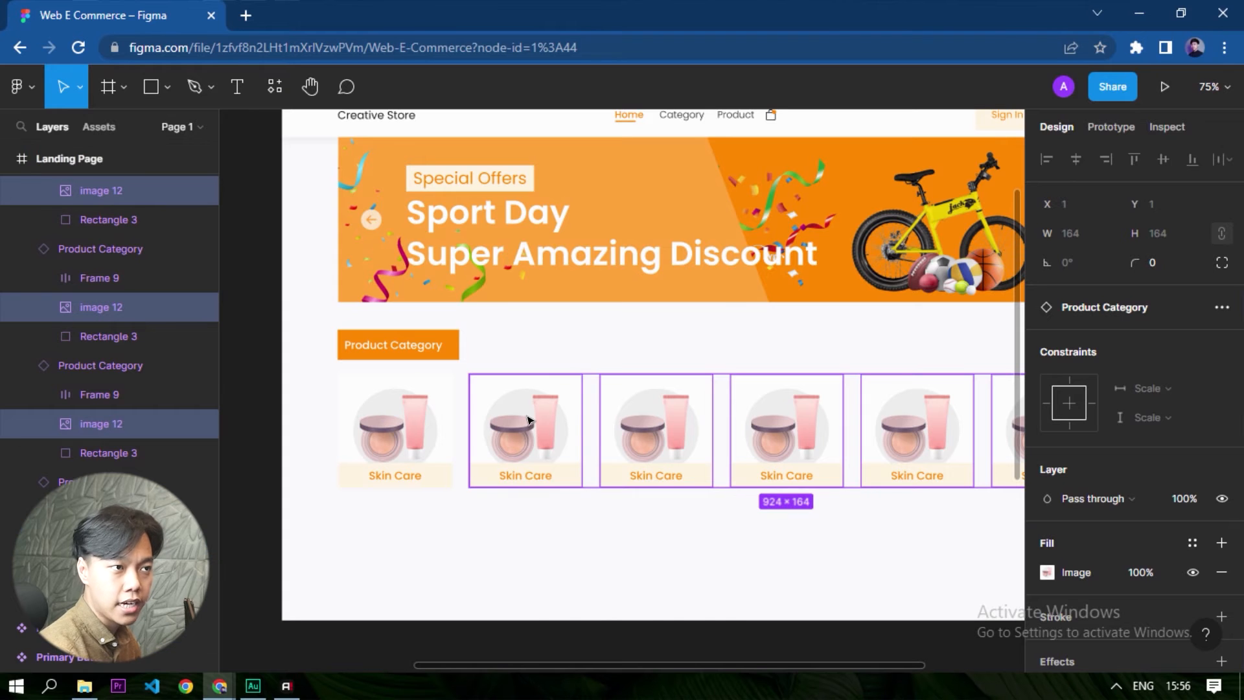
- Search the plugins for "content reel" and run the Content Reel plugin
right_click(527, 420)
mouse_move(561, 566)
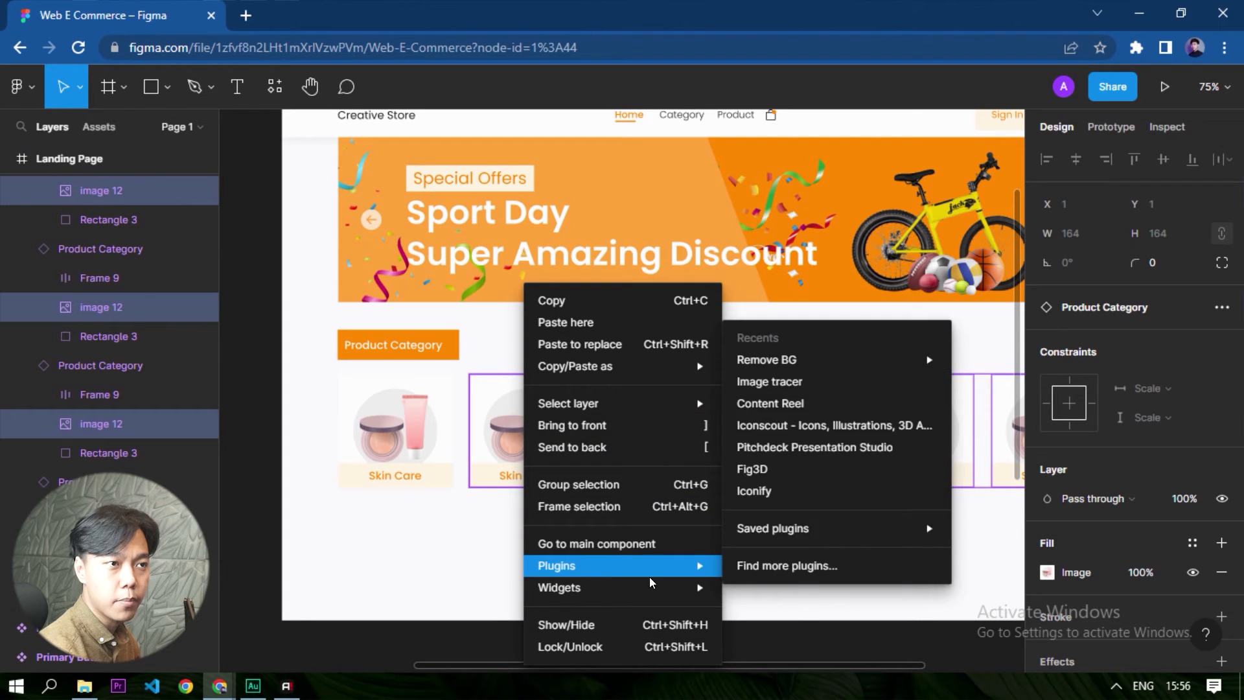
mouse_move(808, 370)
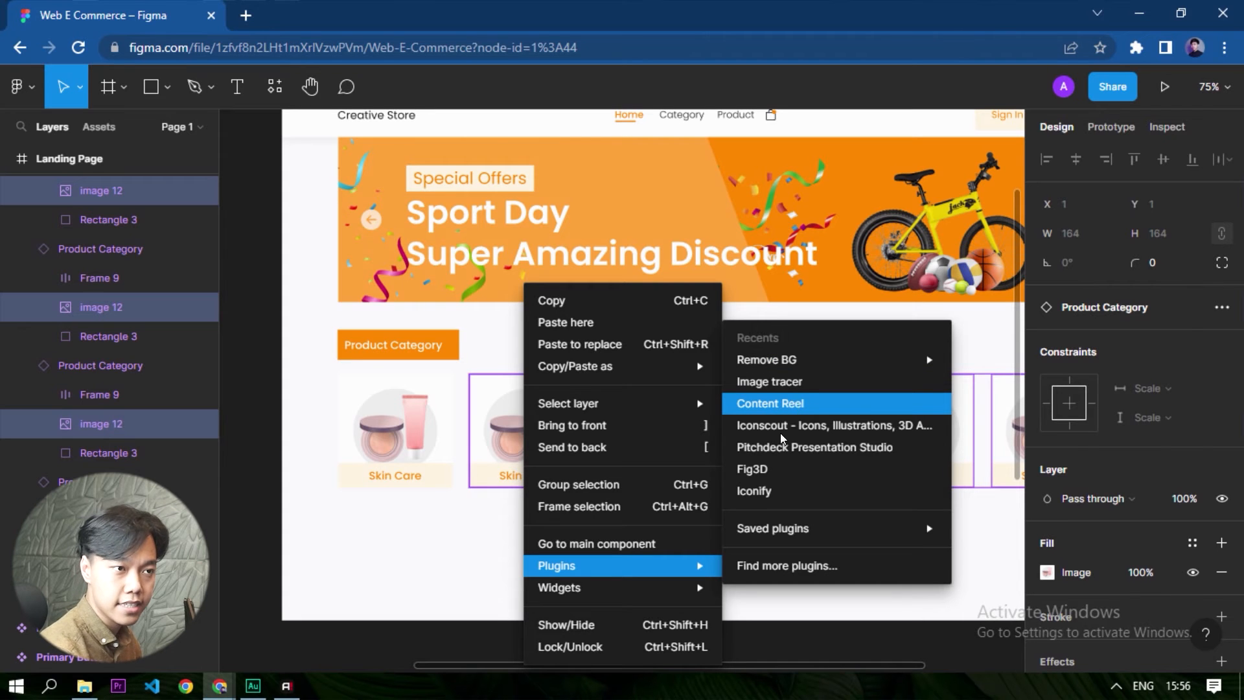
click(801, 561)
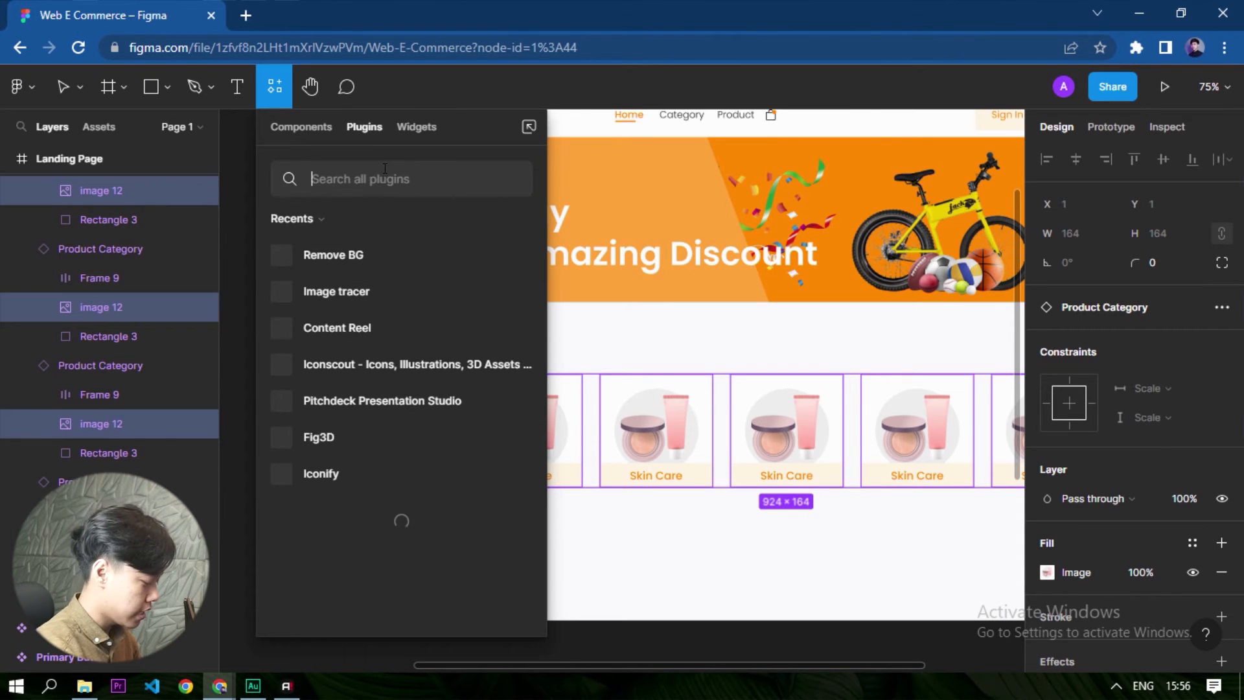
text(content reel)
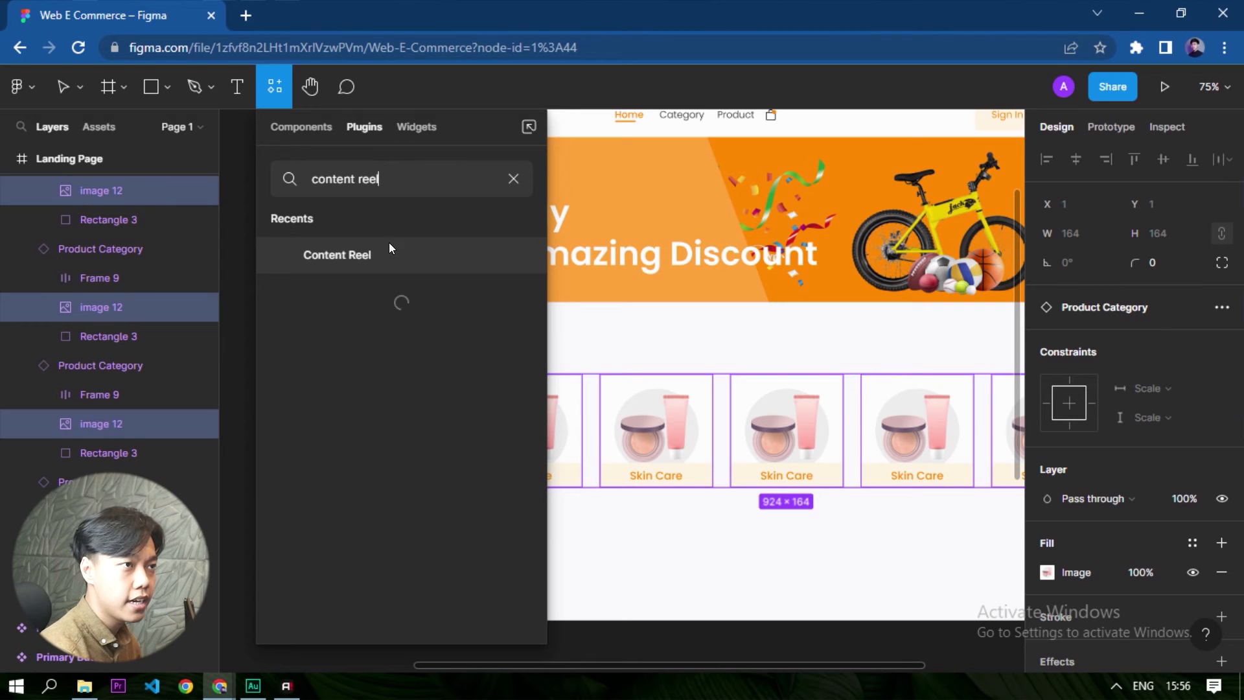
click(514, 254)
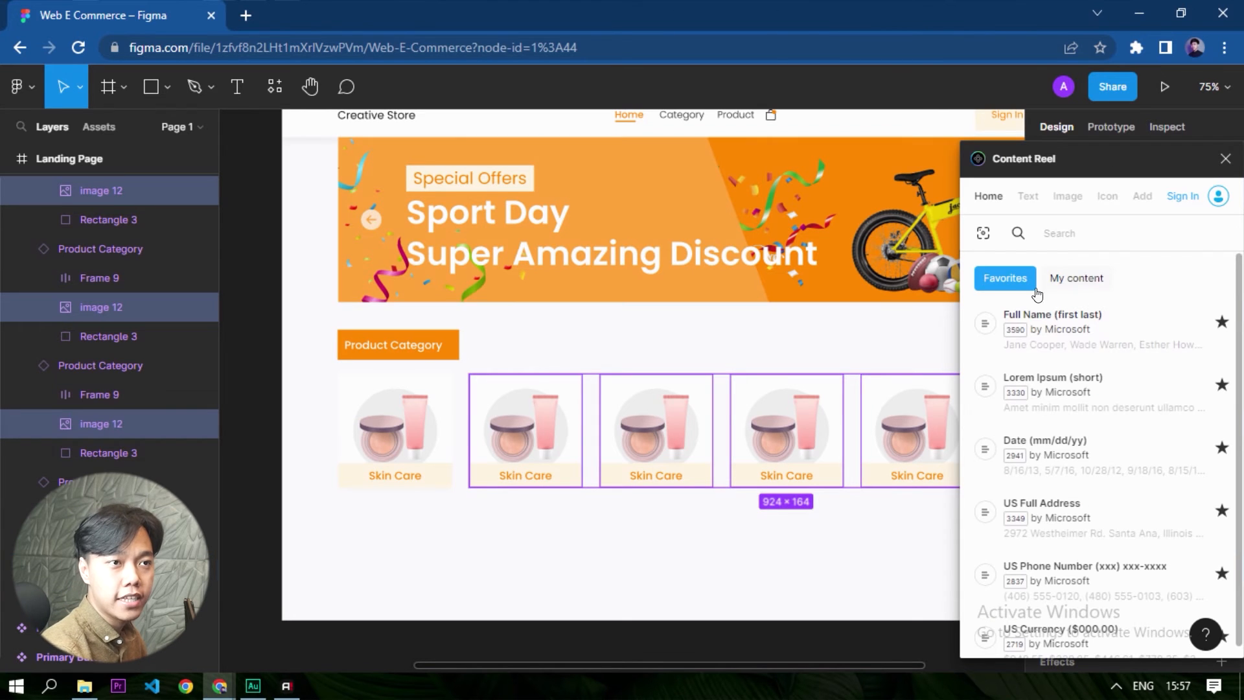
- Search the Content Reel image collections for "product" and clear the canvas selection
click(1067, 196)
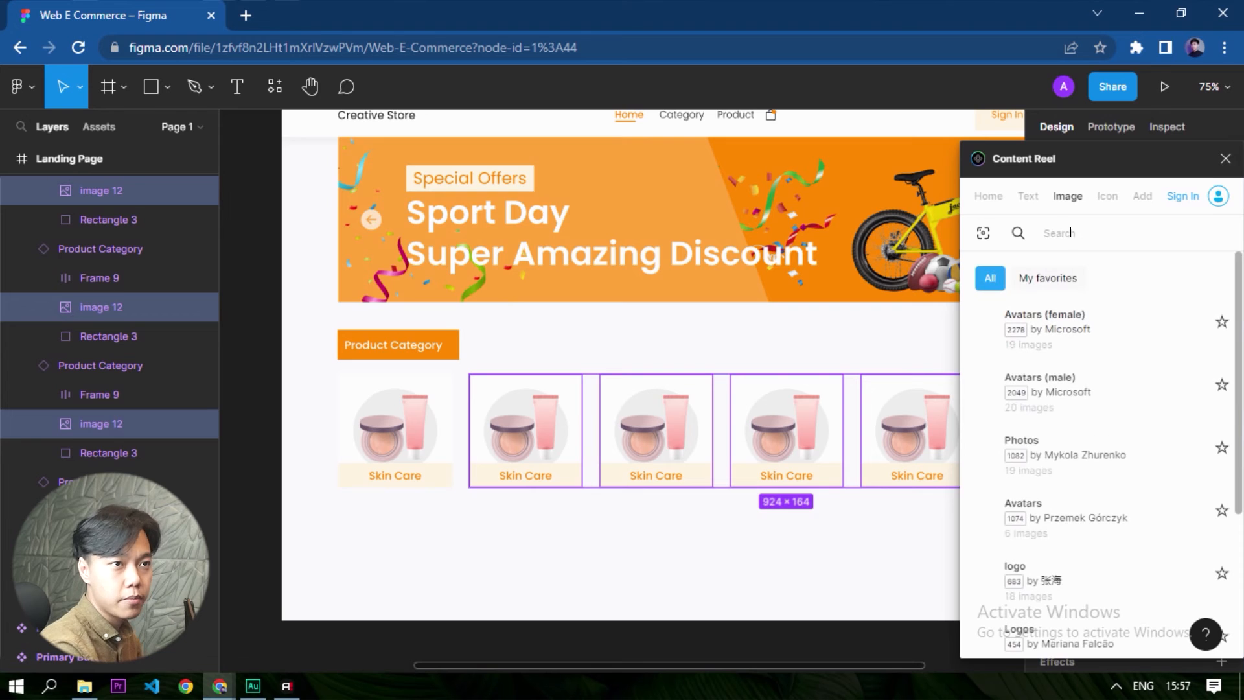
text(product)
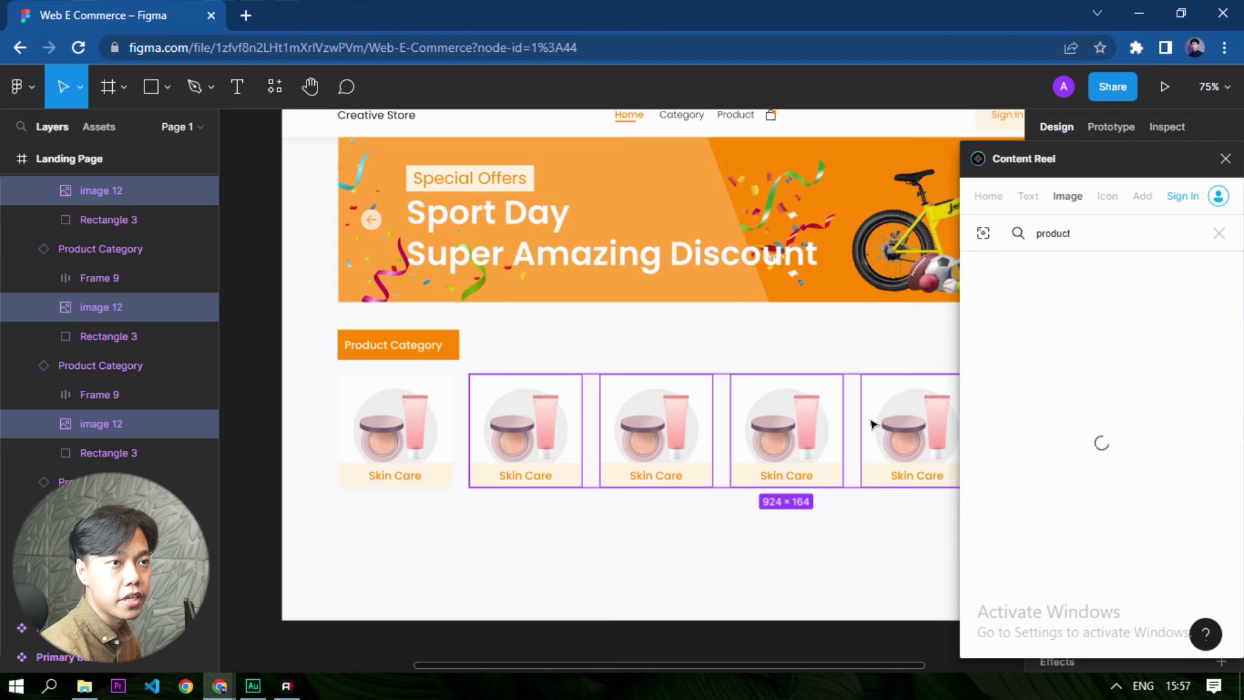
click(727, 490)
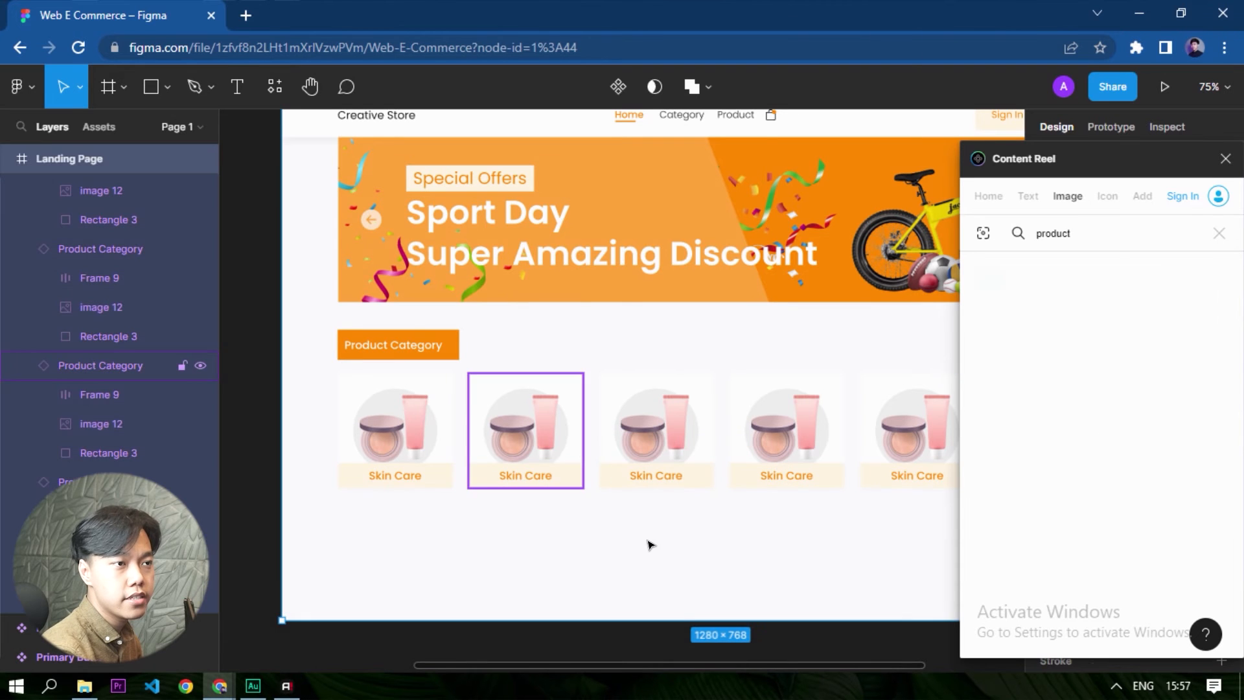
click(447, 505)
- Reselect the image layers inside the last five Product Category tiles together, leaving out the first tile
scroll(447, 505, down, 2)
scroll(905, 448, up, 3)
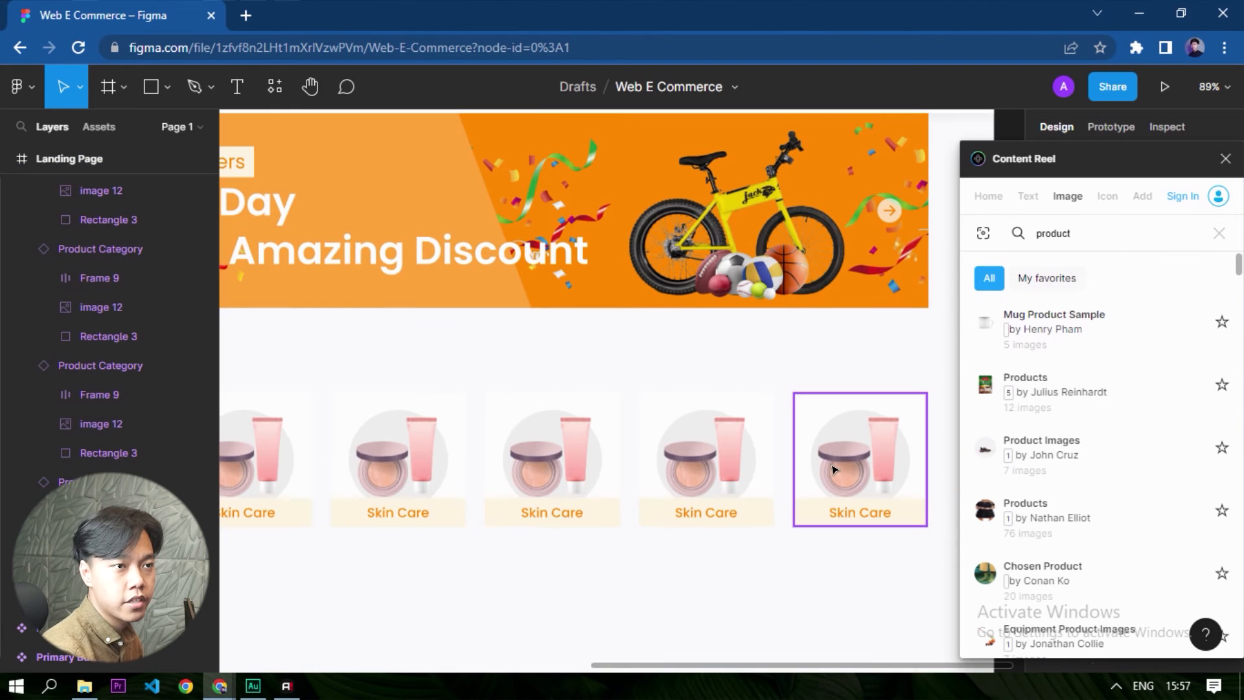
click(834, 469)
shift+click(745, 476)
shift+click(498, 456)
scroll(666, 480, down, 2)
shift+click(467, 474)
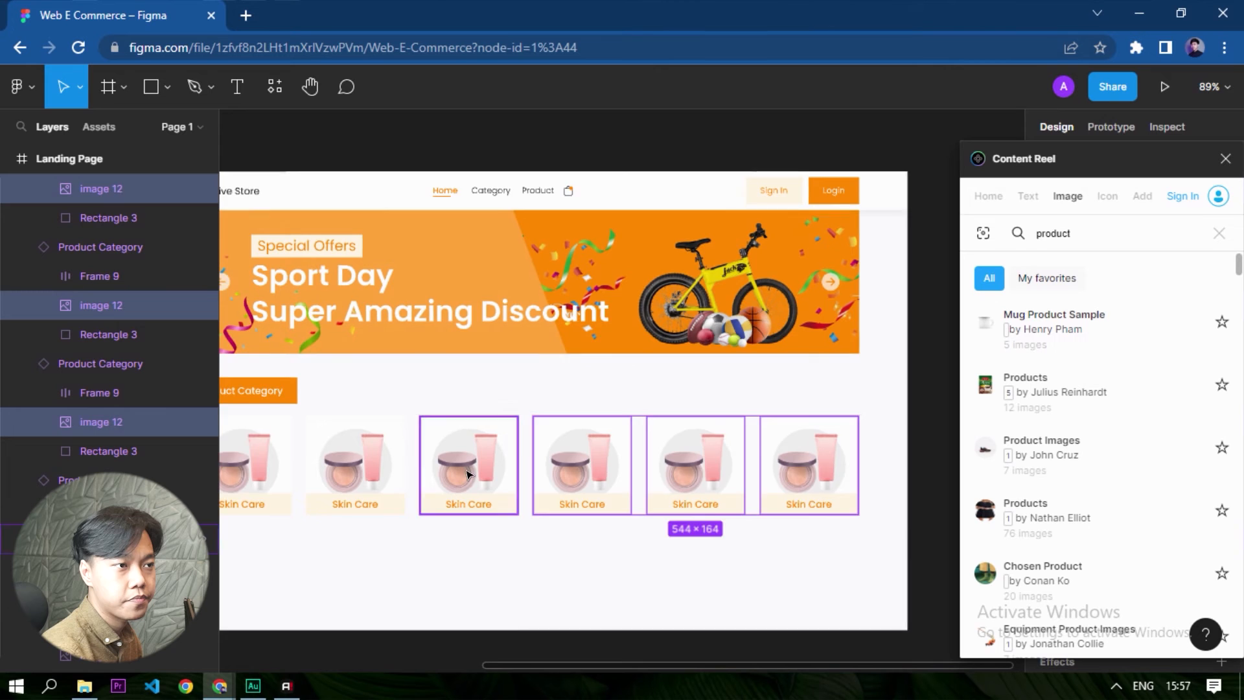
scroll(466, 474, up, 2)
shift+click(466, 475)
shift+click(344, 467)
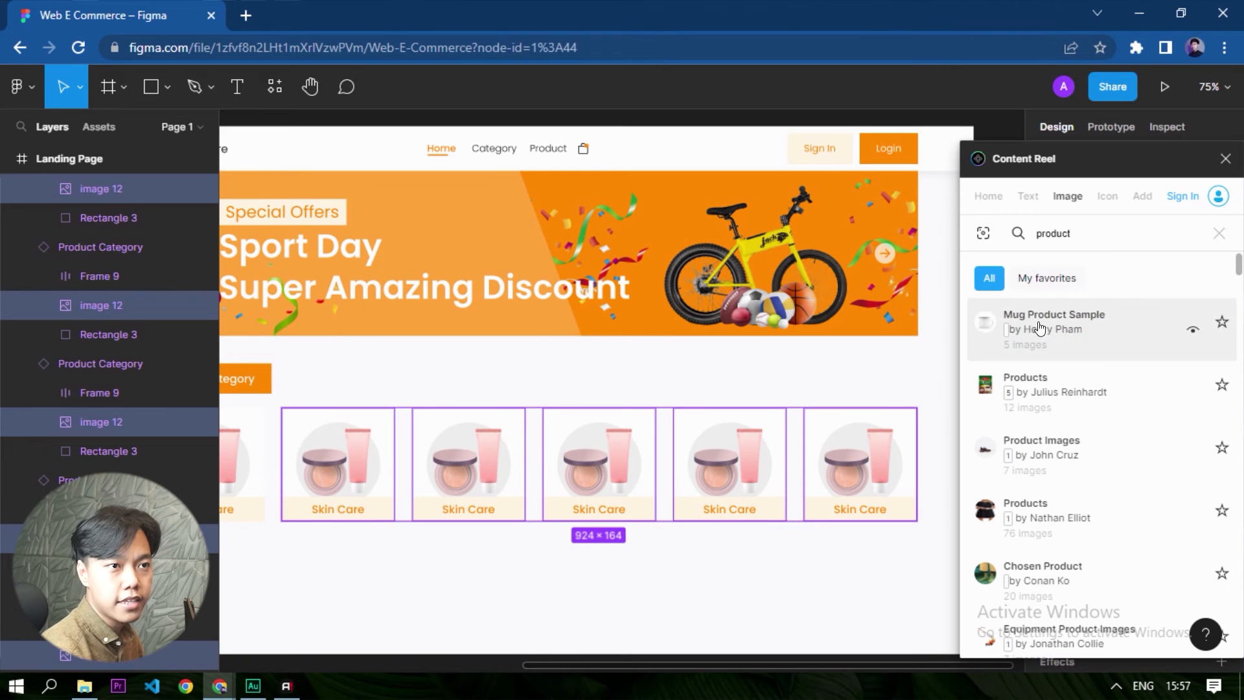
- Fill the five selected tile images with product pictures from the Content Reel collections and close the plugin
scroll(1031, 541, down, 1)
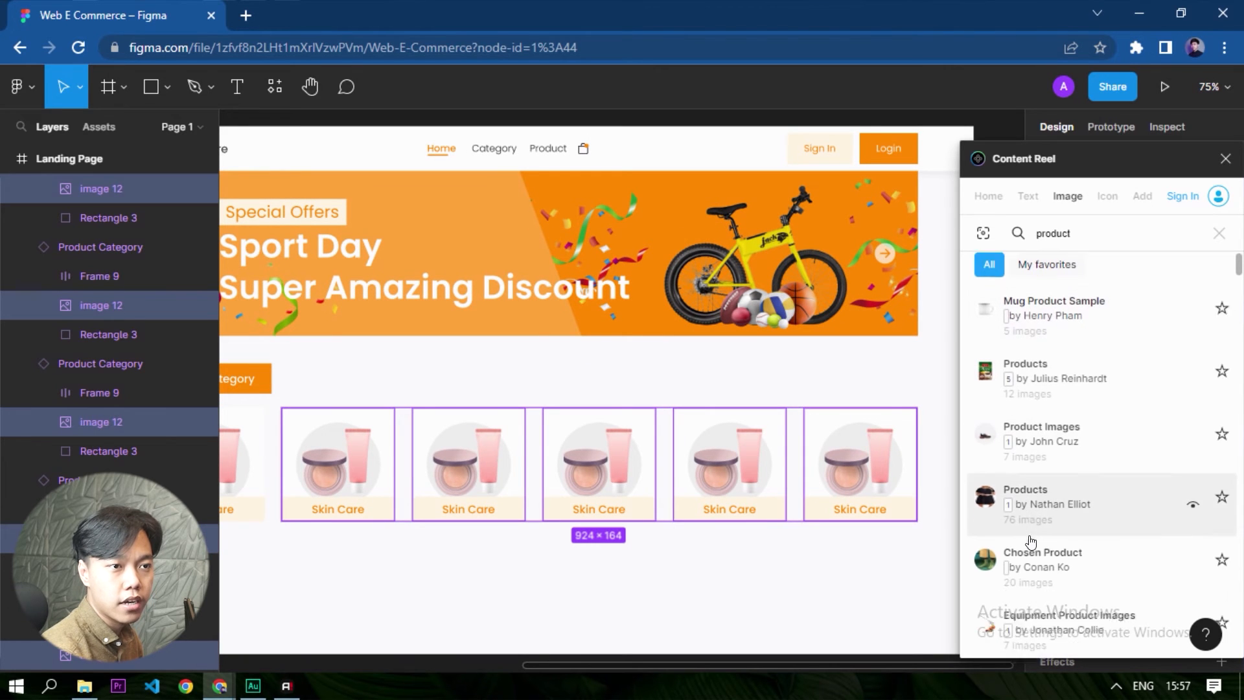
scroll(1030, 542, down, 1)
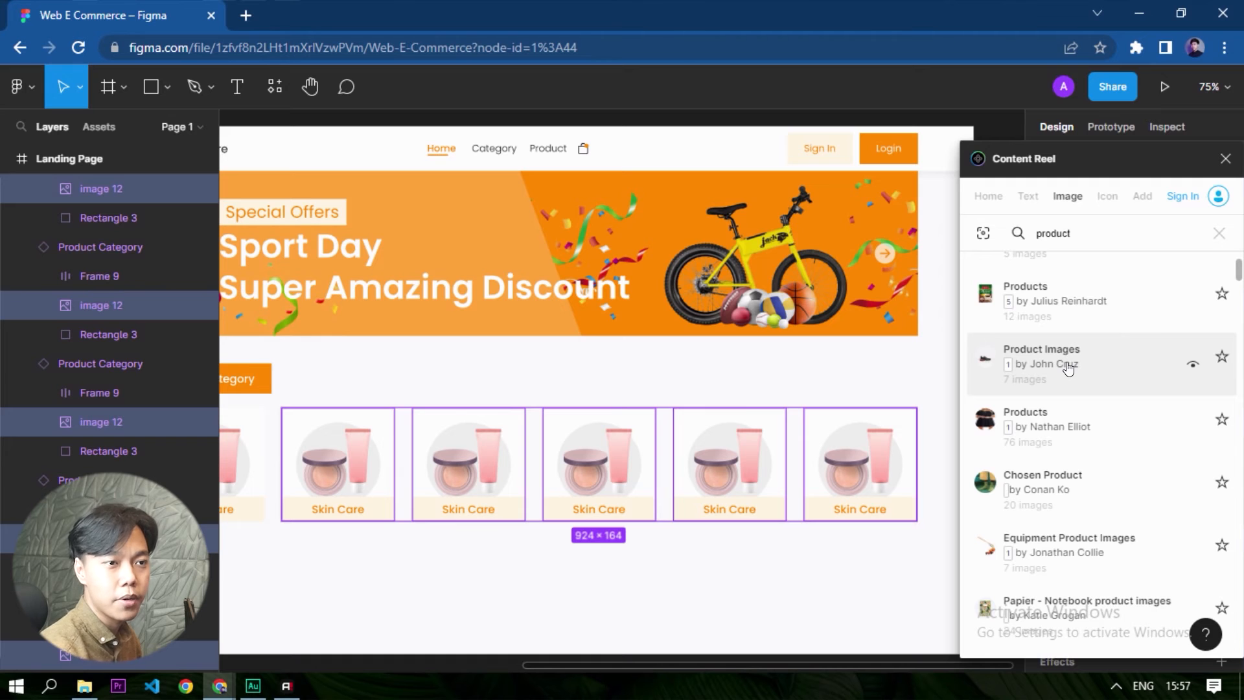
scroll(1069, 367, down, 8)
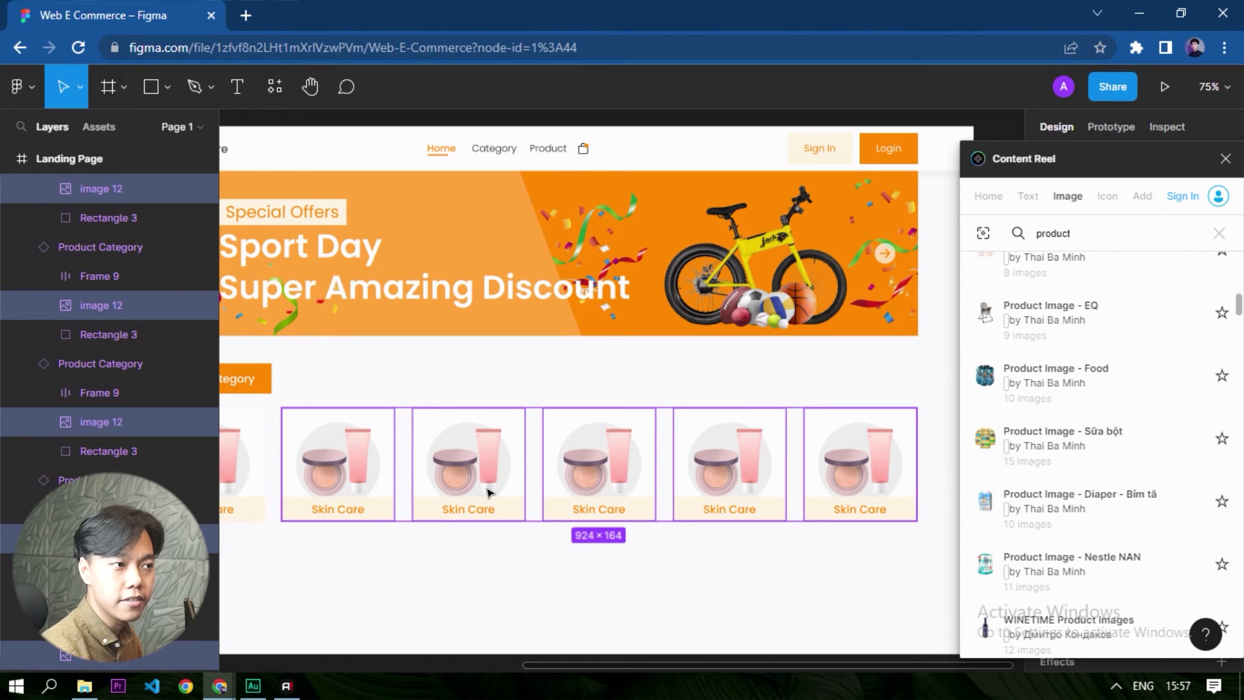
click(1055, 453)
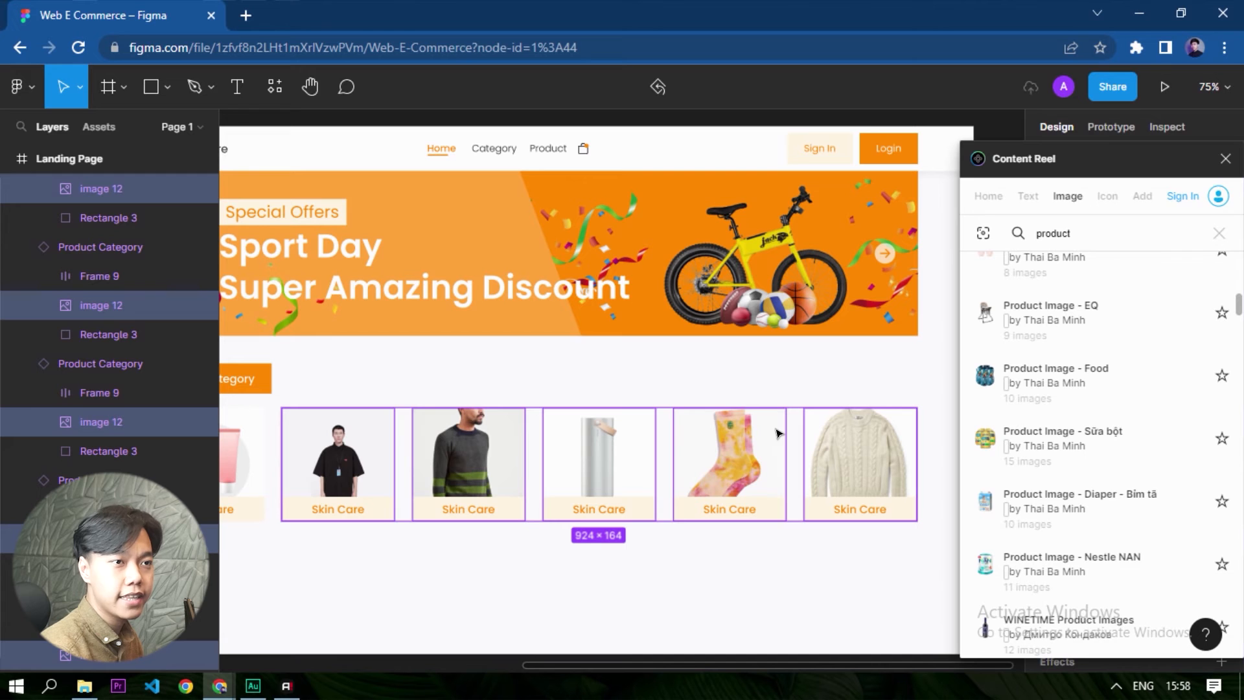
click(1225, 160)
- Select the five loose product images together and move them just below the Landing Page frame, under the category tiles
scroll(686, 447, down, 5)
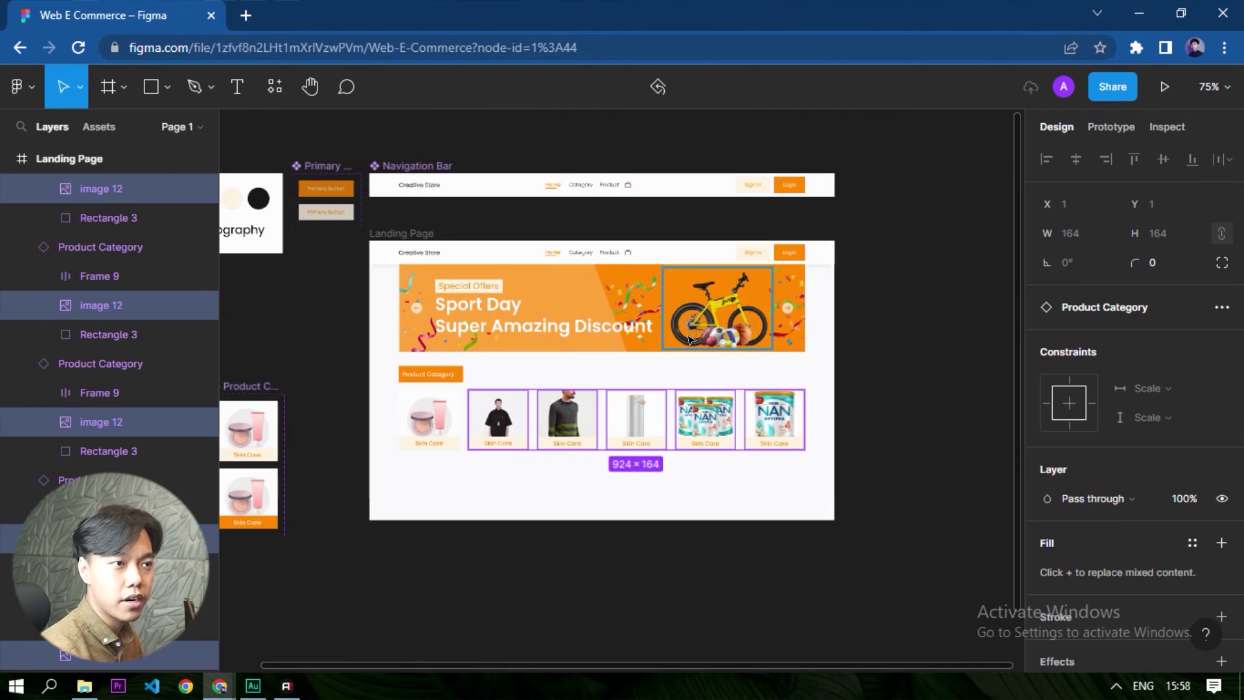
scroll(739, 405, down, 3)
drag(739, 405, 640, 399)
drag(845, 568, 450, 425)
drag(518, 456, 531, 297)
scroll(625, 505, down, 3)
scroll(667, 305, up, 5)
scroll(462, 395, up, 5)
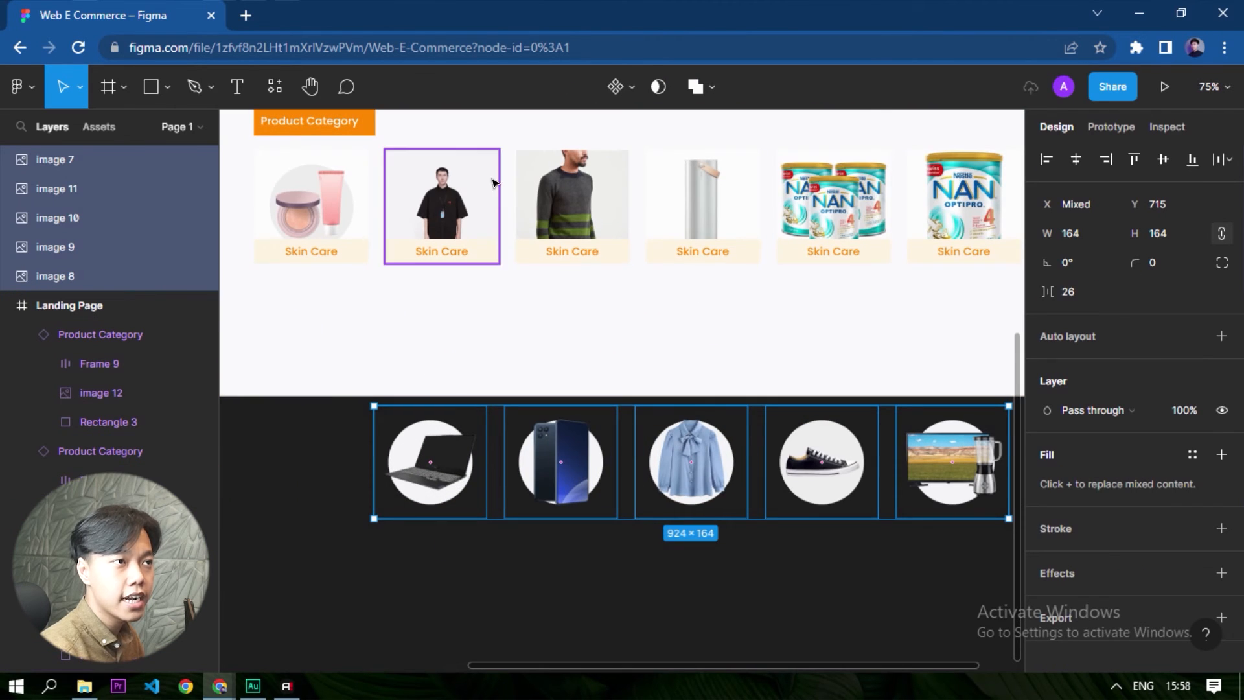
- Copy the laptop image's properties onto the image layer in the second category tile
click(333, 535)
click(447, 431)
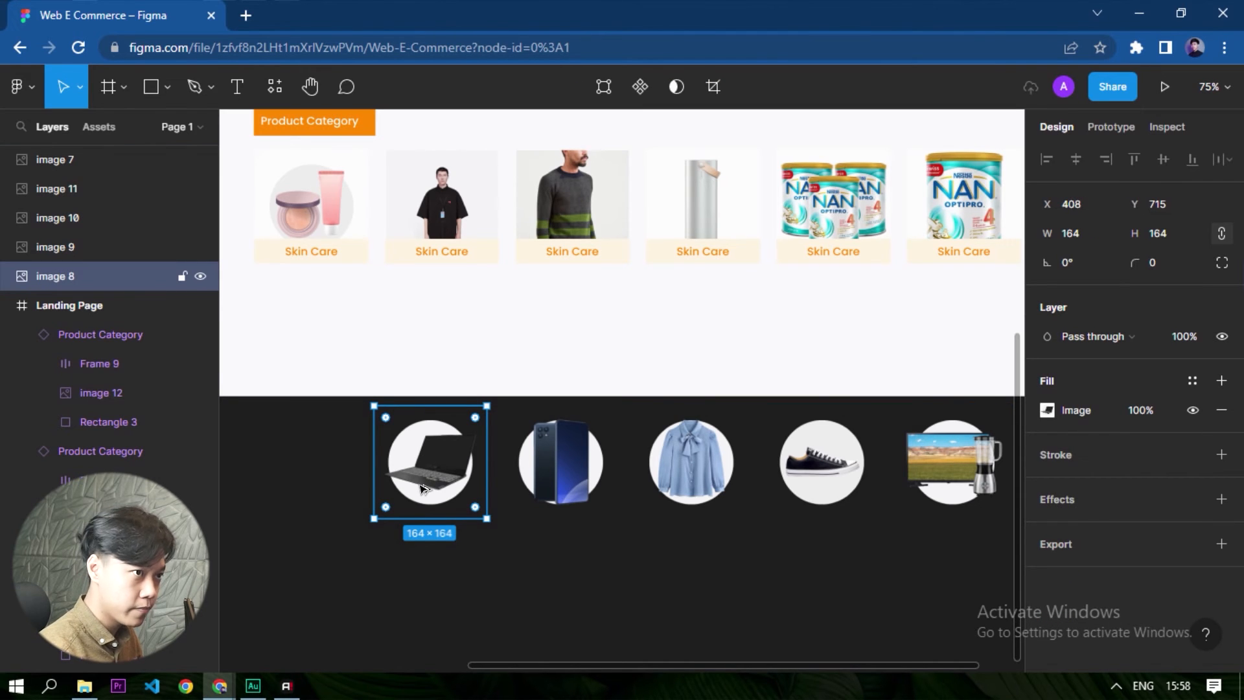
double_click(439, 188)
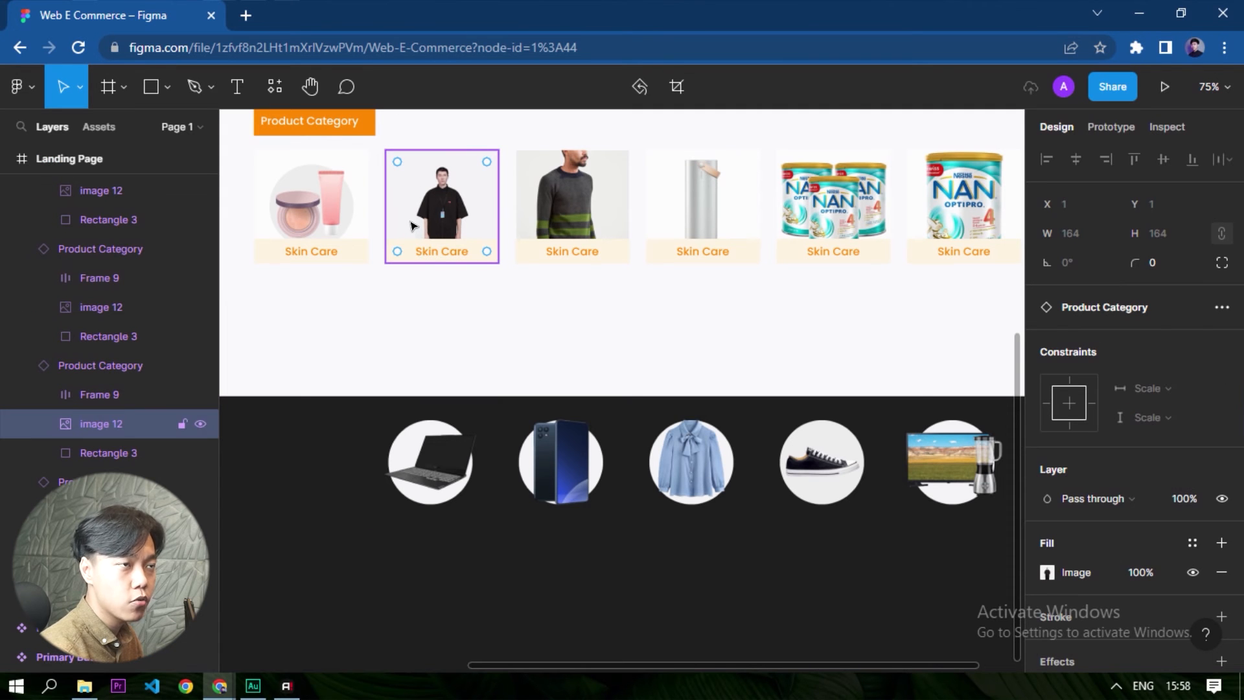
key(alt)
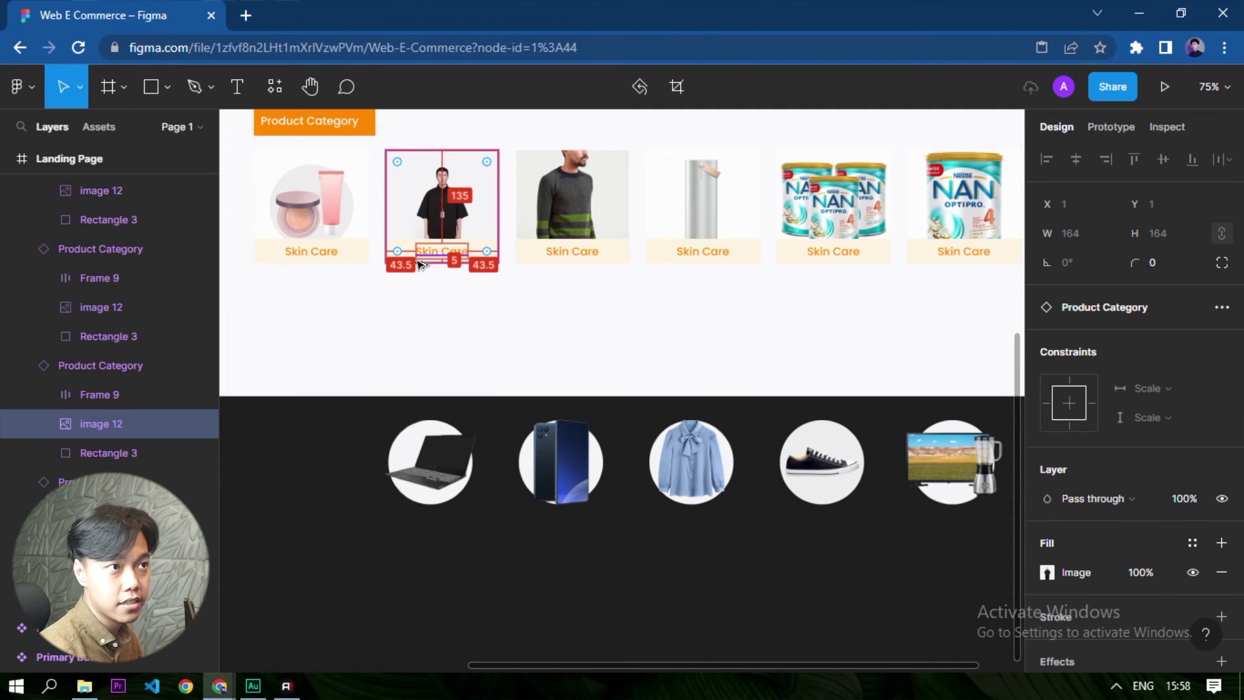
key(ctrl+alt+v)
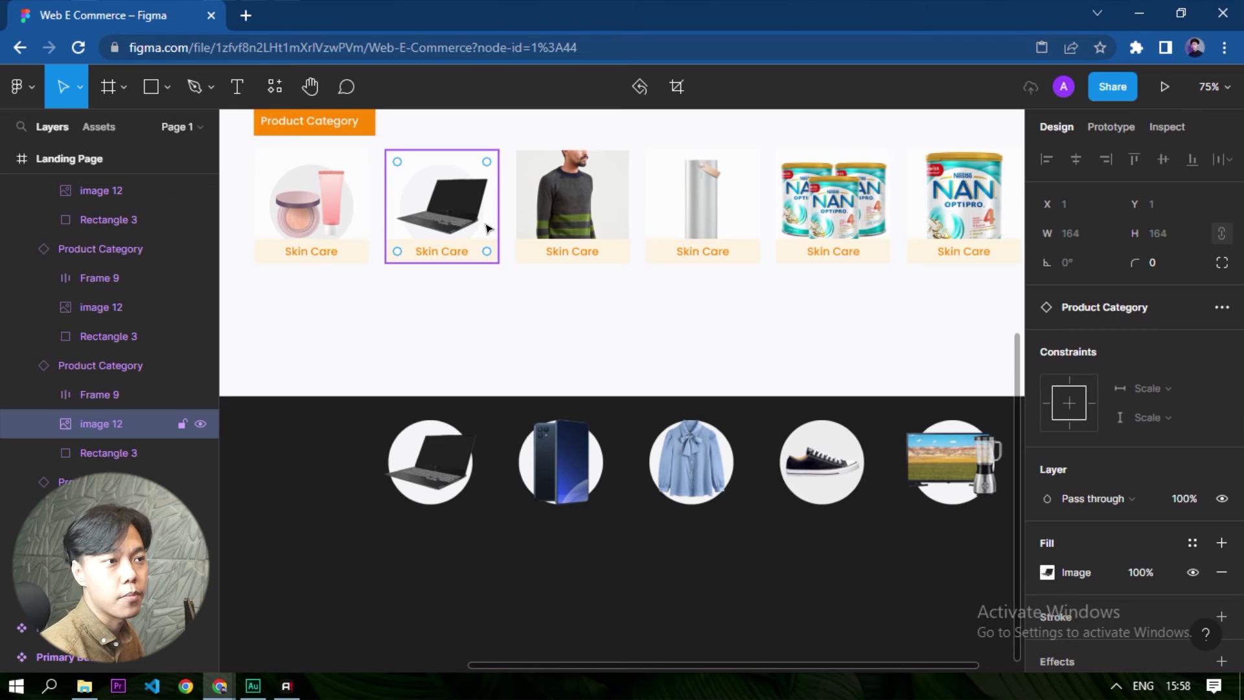
- Copy the smartphone image's properties onto the third tile's image and the blue blouse's onto the fourth tile's image
click(538, 454)
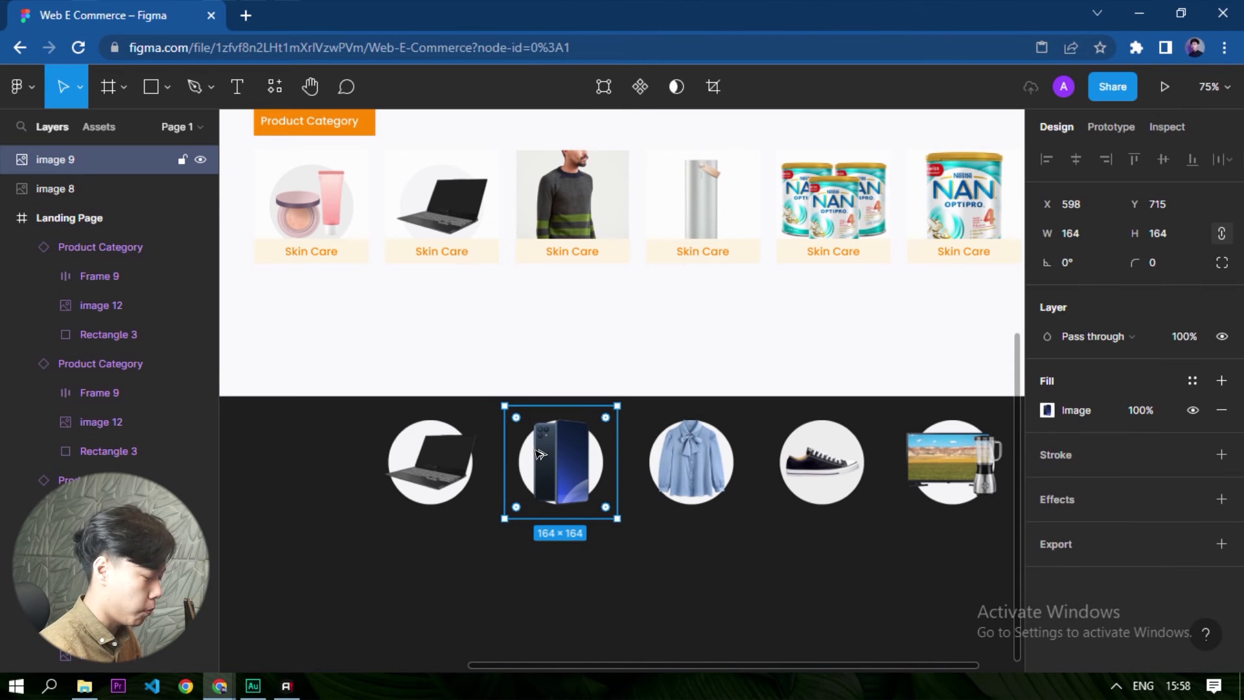
click(565, 158)
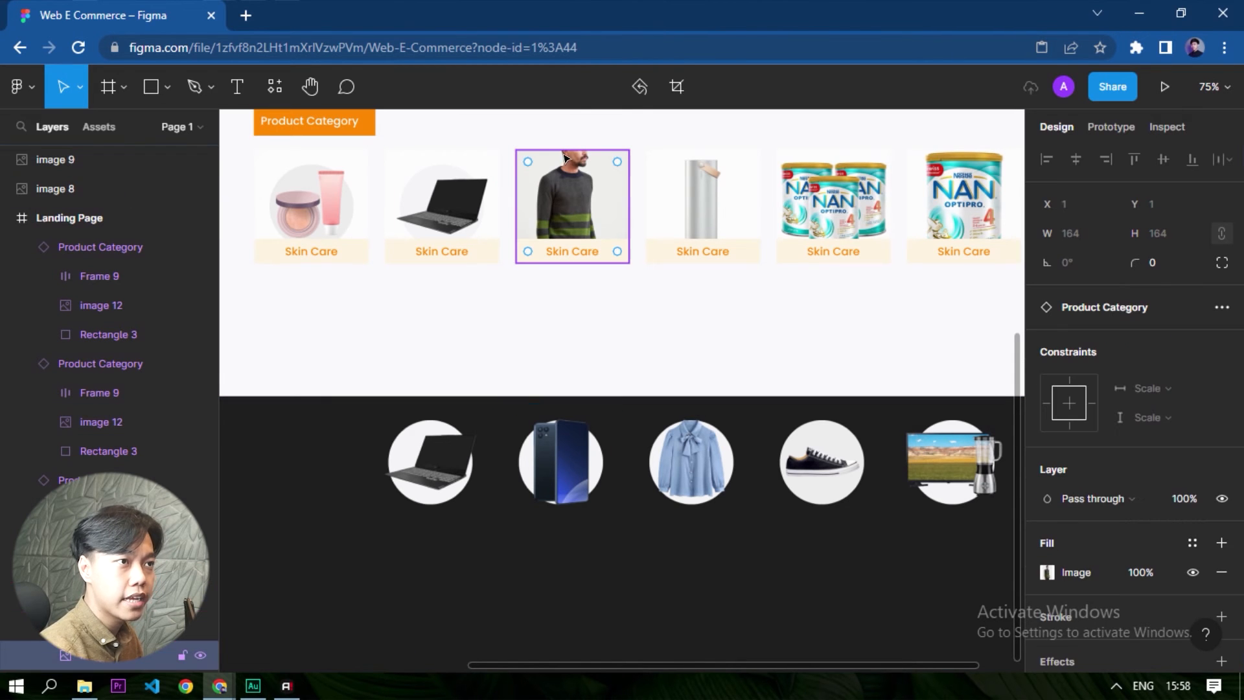
key(ctrl+alt+v)
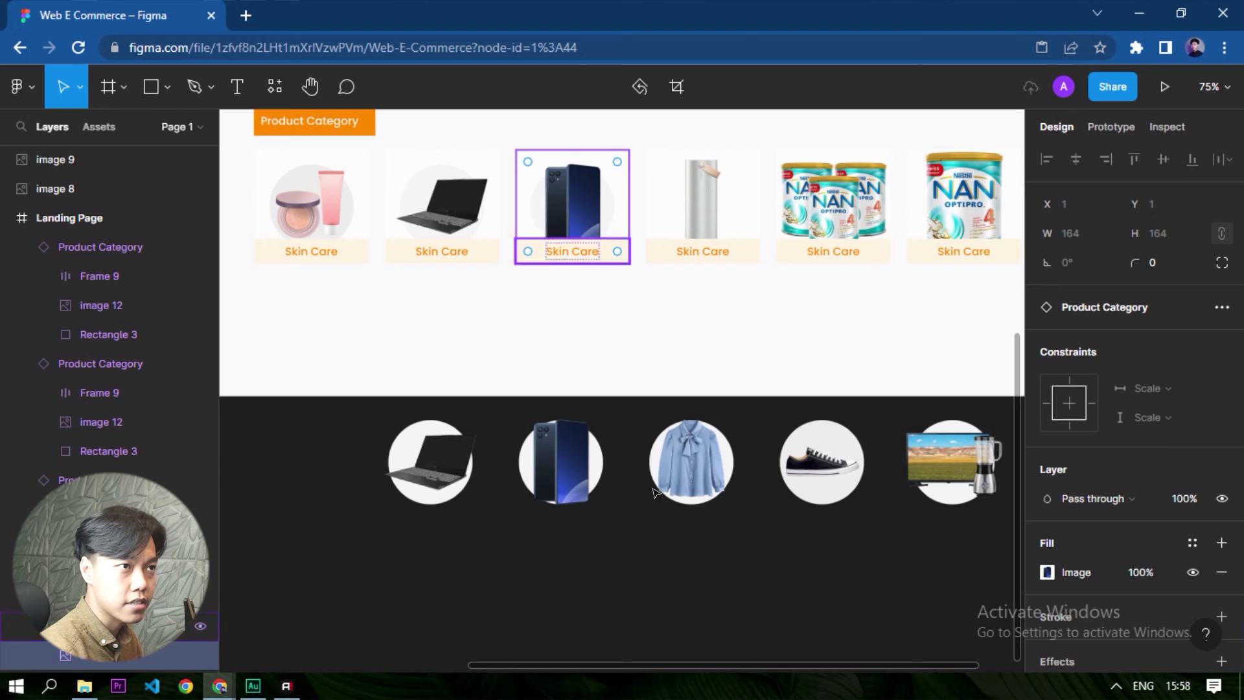
click(679, 357)
click(680, 465)
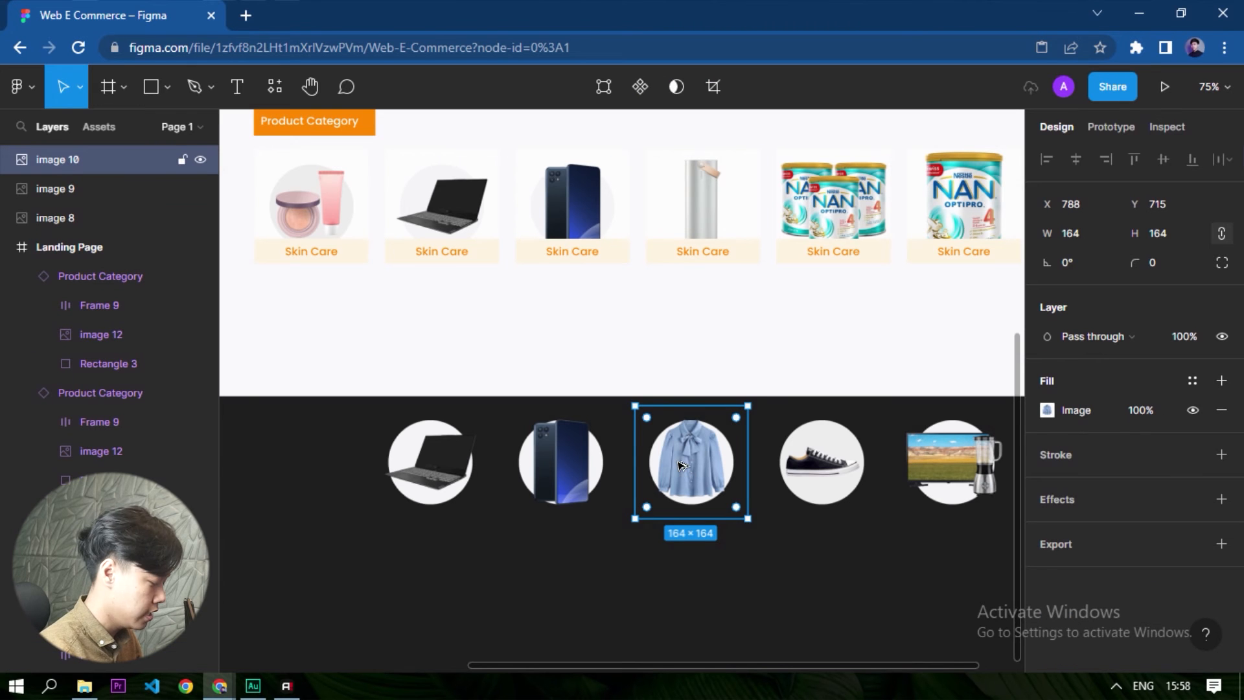
click(705, 201)
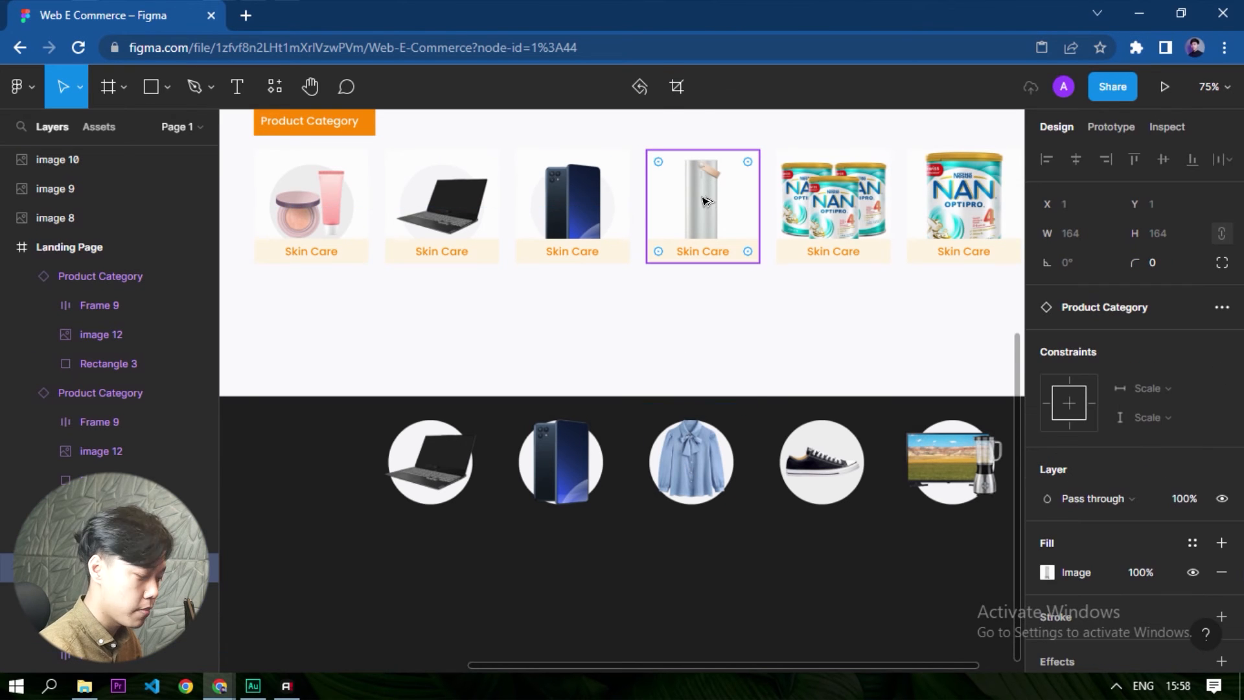
key(ctrl+alt+v)
- Copy the sneaker image's properties onto the image layer in the fifth category tile
click(815, 489)
click(809, 473)
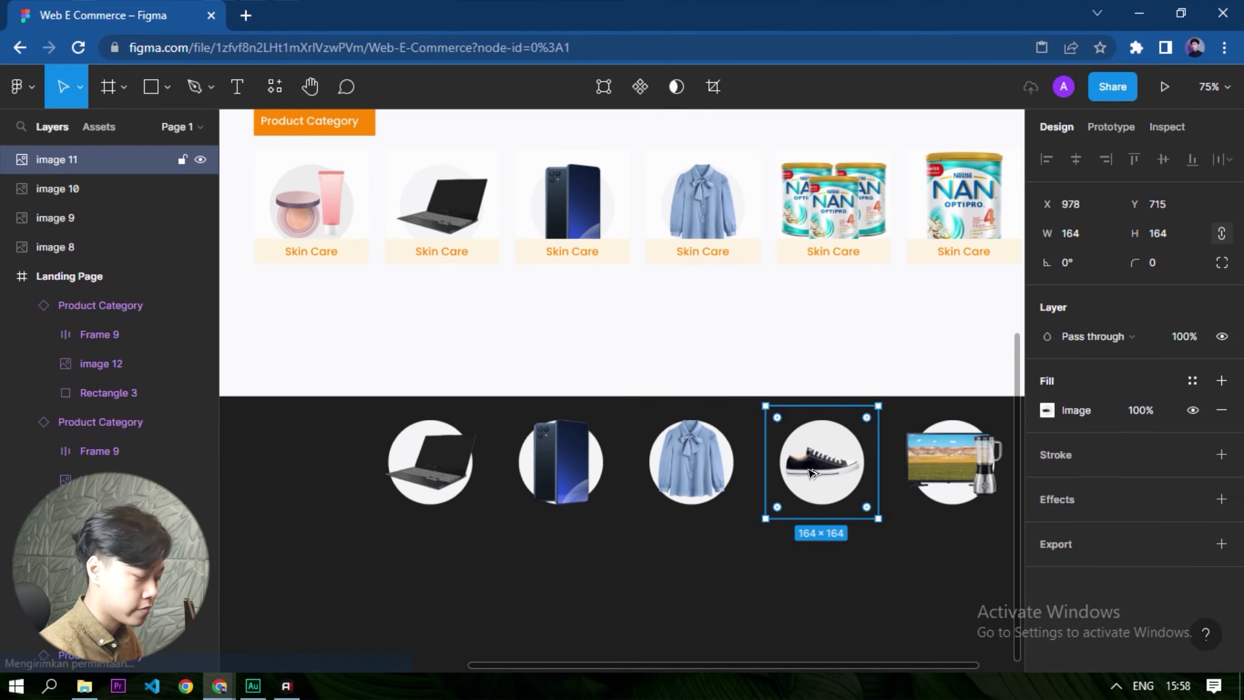
key(ctrl+alt+v)
key(ctrl+z)
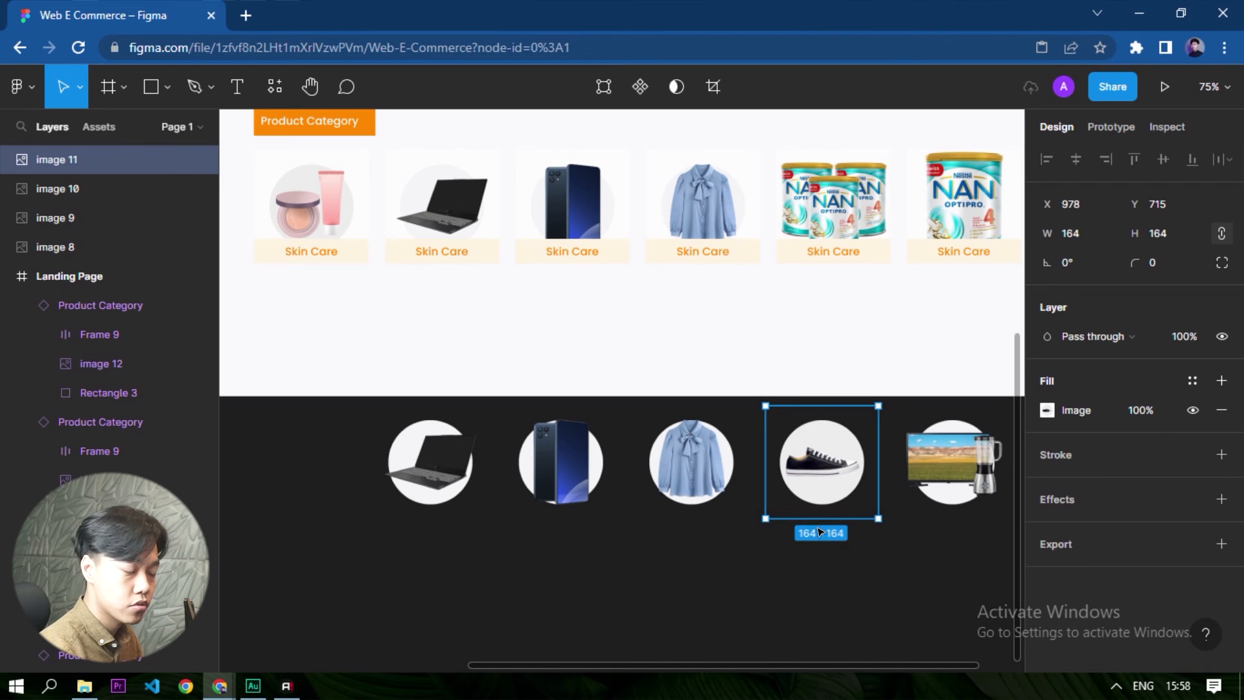
ctrl+click(842, 211)
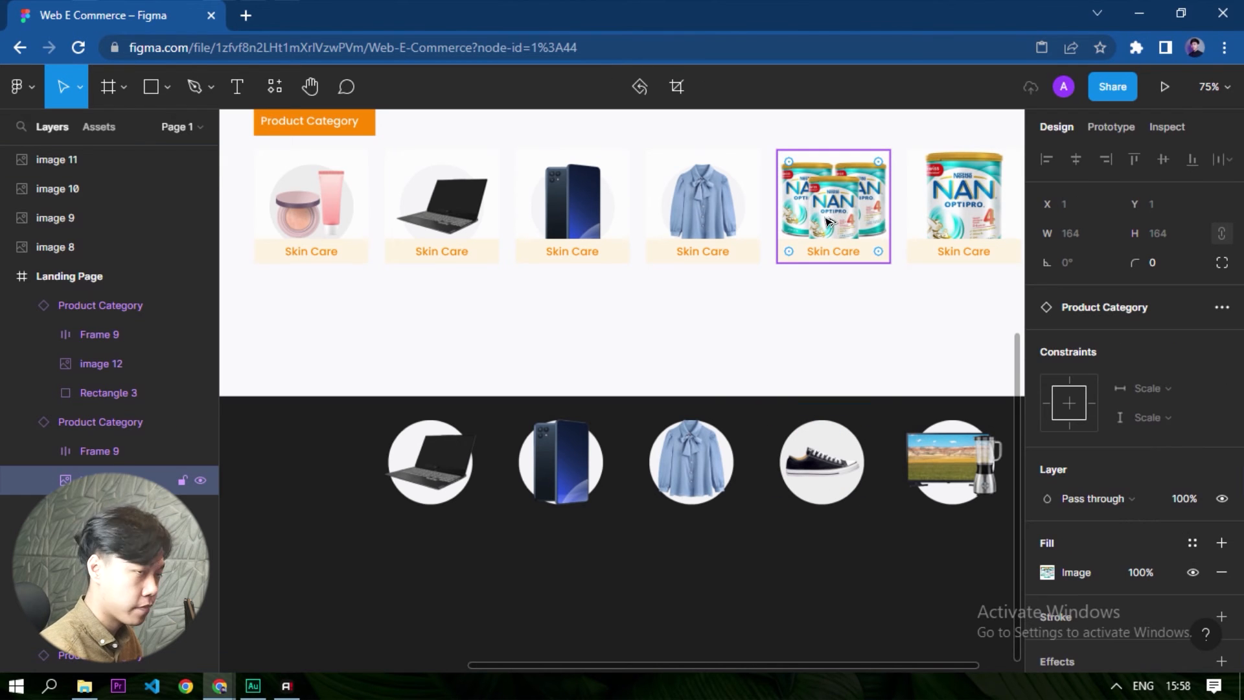
key(ctrl+alt+v)
- Copy the properties of the TV and blender image onto the image layer in the sixth category tile
scroll(487, 499, down, 2)
scroll(727, 492, up, 2)
click(727, 493)
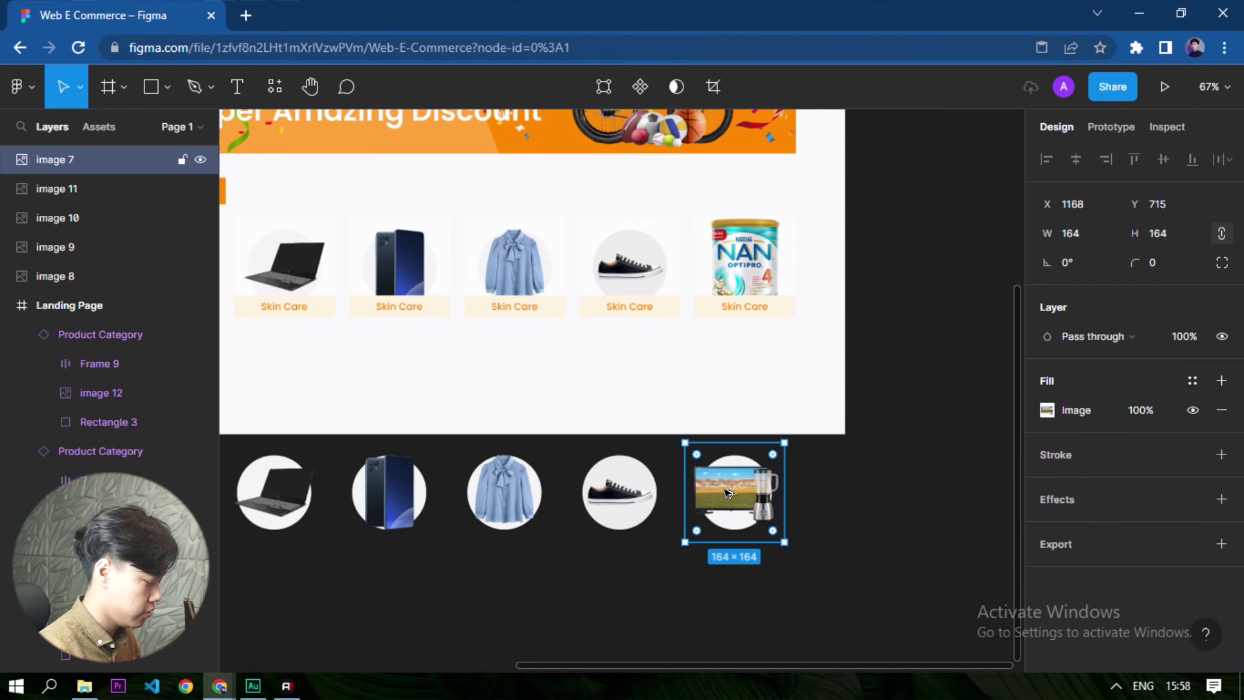
ctrl+click(748, 247)
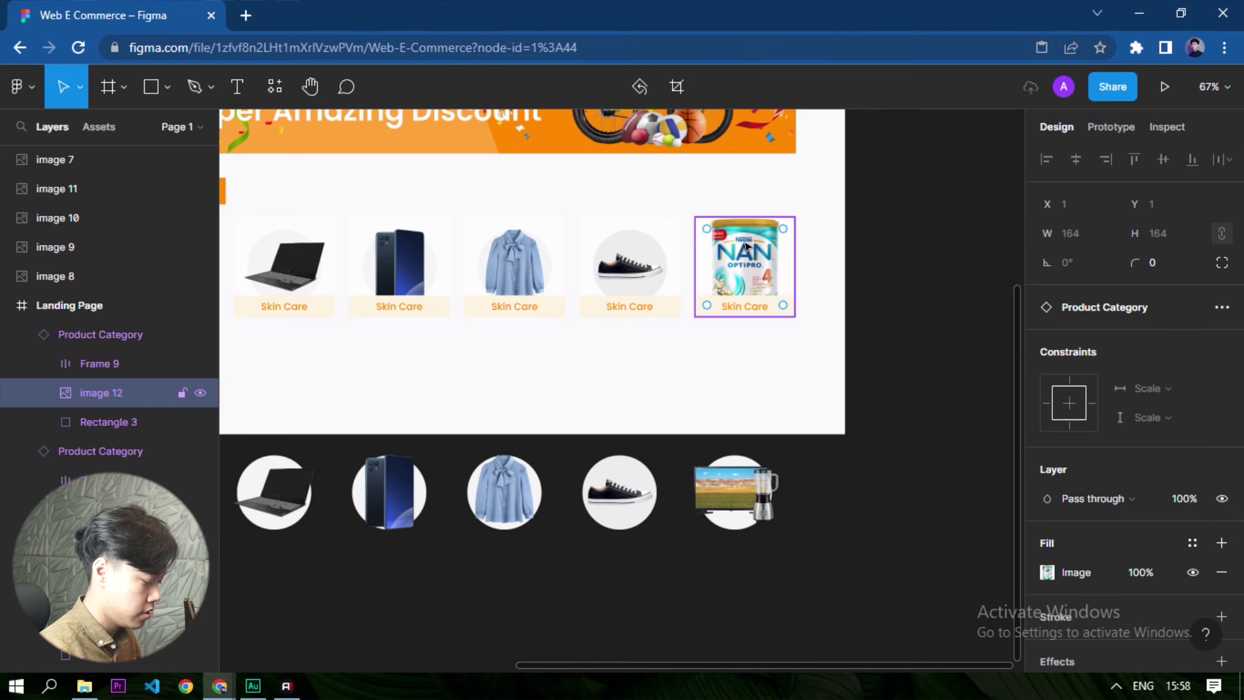
key(ctrl+alt+v)
- Delete the five loose product images below the Landing Page frame
click(868, 512)
scroll(871, 505, down, 1)
drag(858, 549, 317, 469)
- Change the laptop tile's label to "Laptop & PC" and the phone tile's label to "Smarphone"
scroll(370, 324, up, 5)
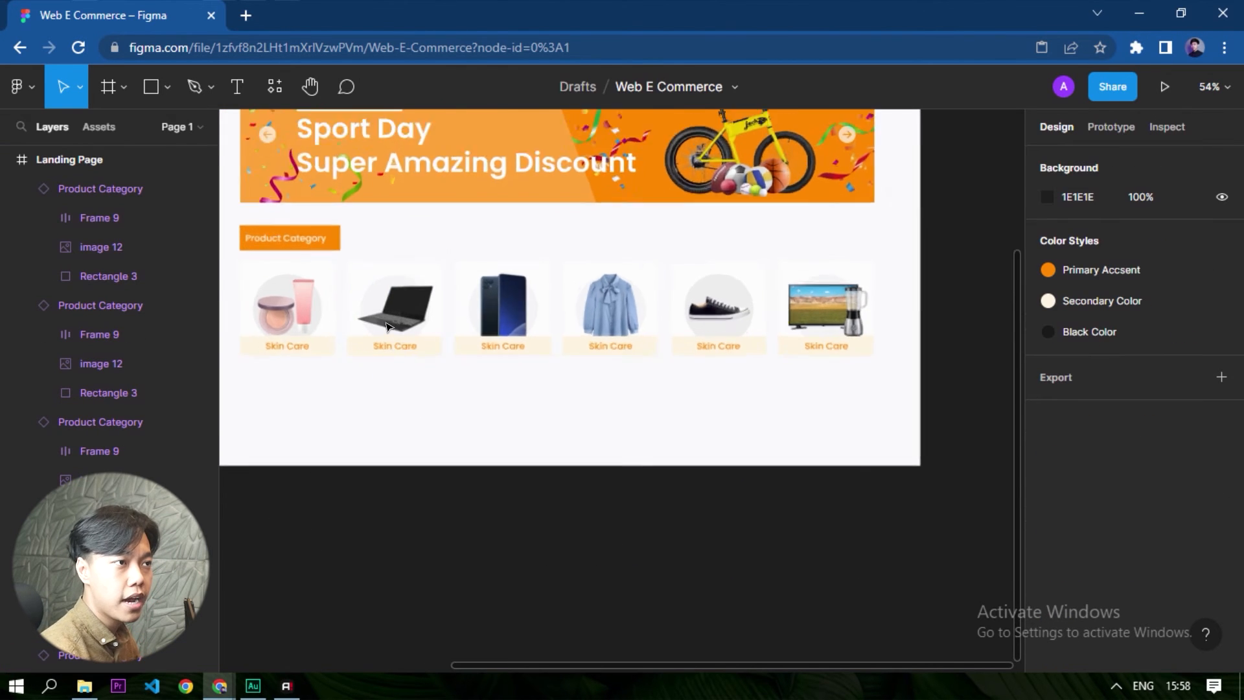
double_click(437, 366)
scroll(421, 367, down, 2)
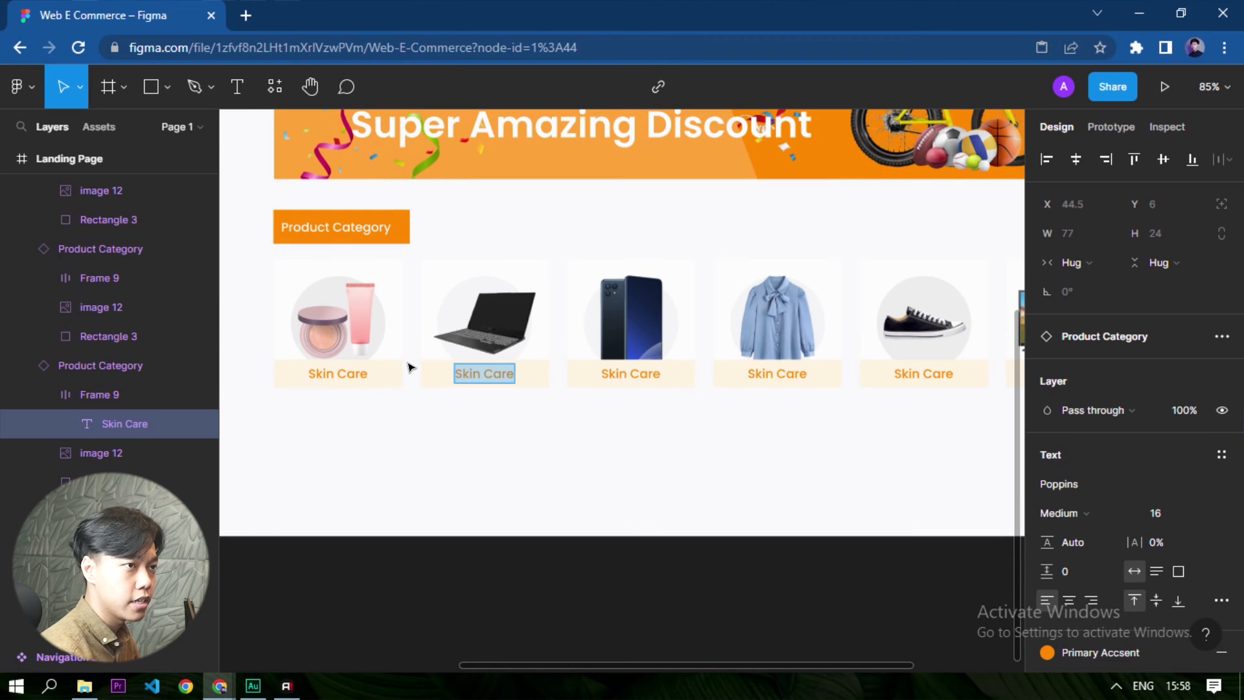
text(Lap)
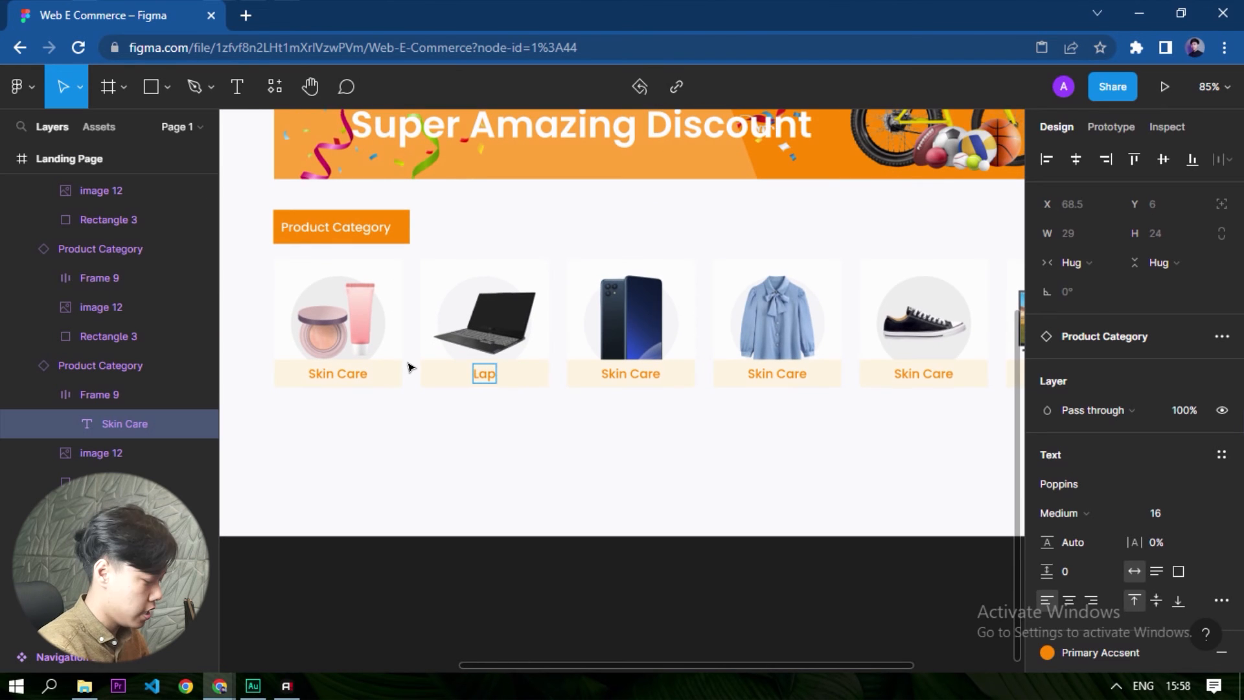
text(top & PC)
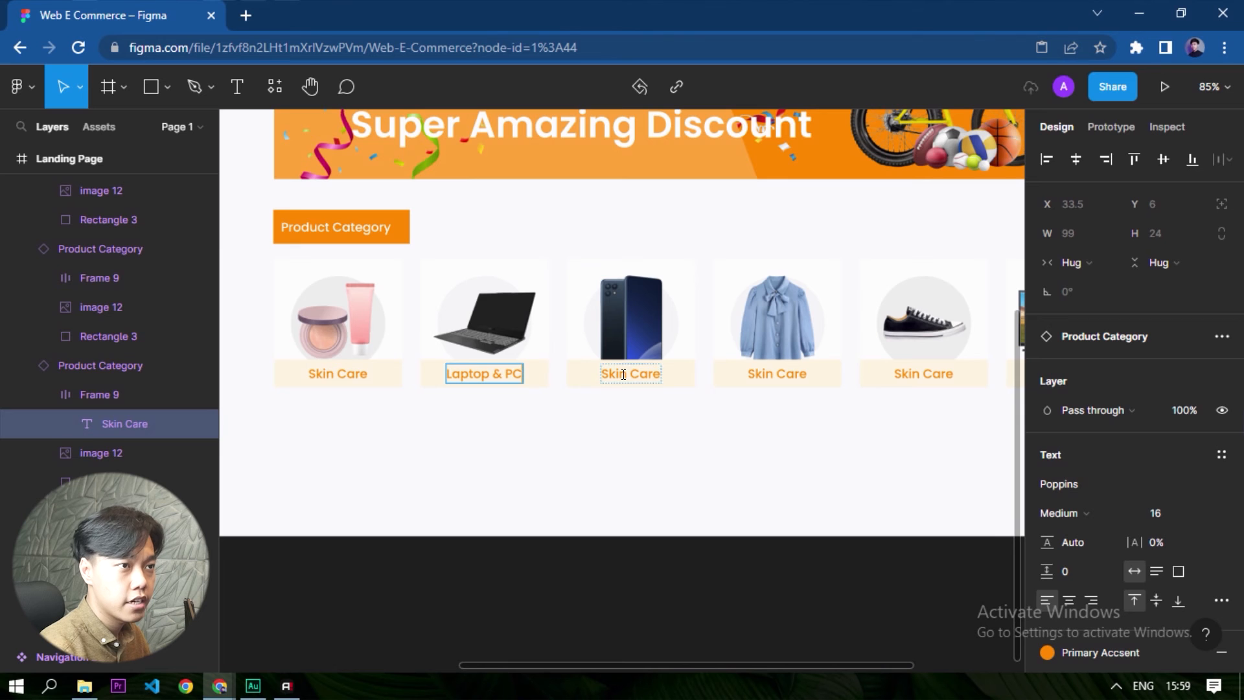
double_click(623, 374)
text(Smarphone)
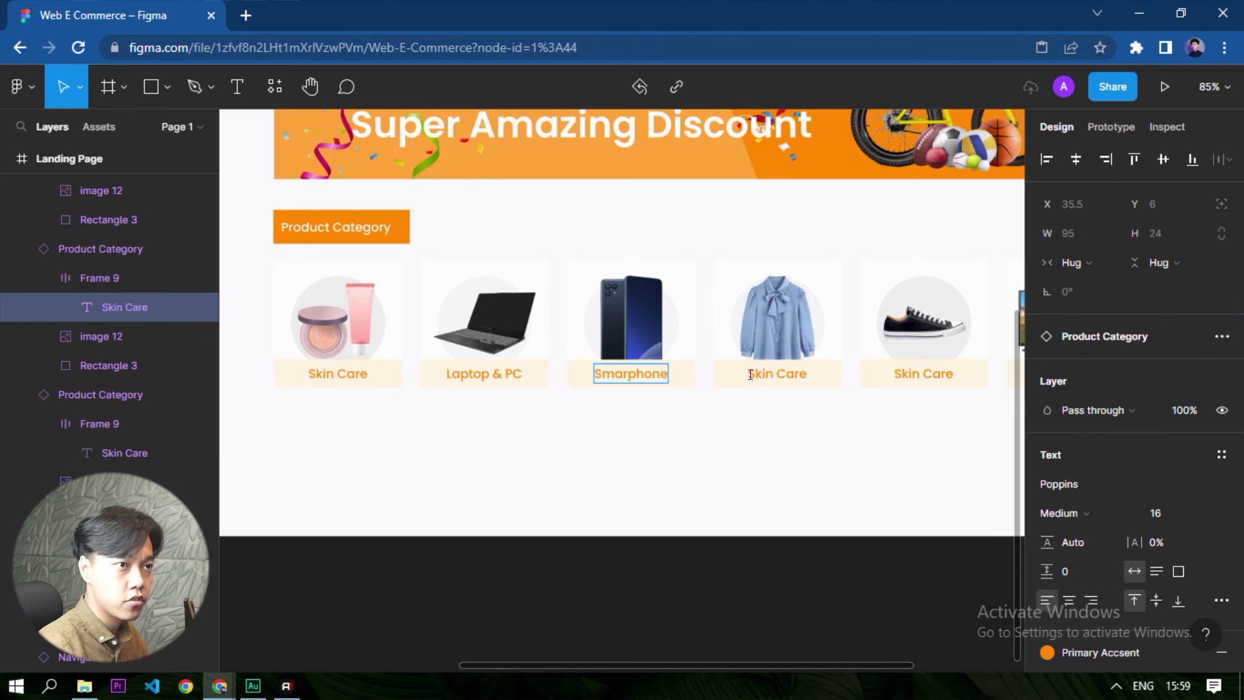
- Change the blouse tile's label to "Fashion" and the sneaker tile's label to "Sepatu"
double_click(750, 375)
text(Fashion)
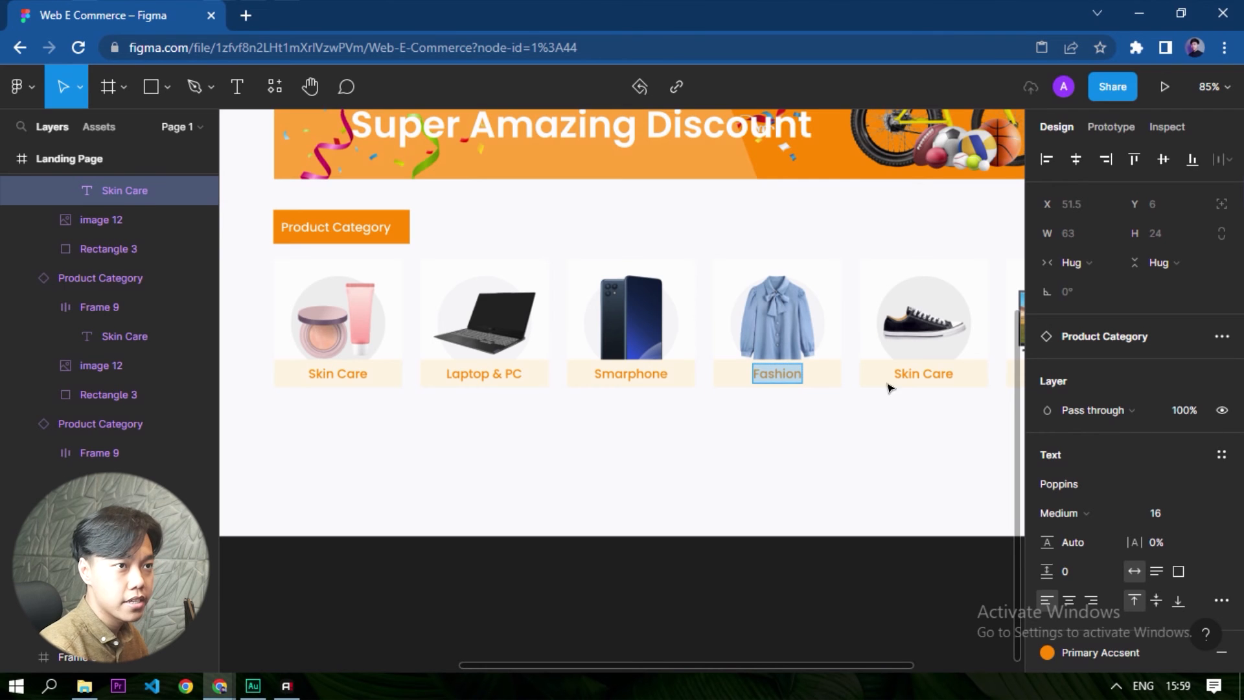
double_click(938, 373)
text(S)
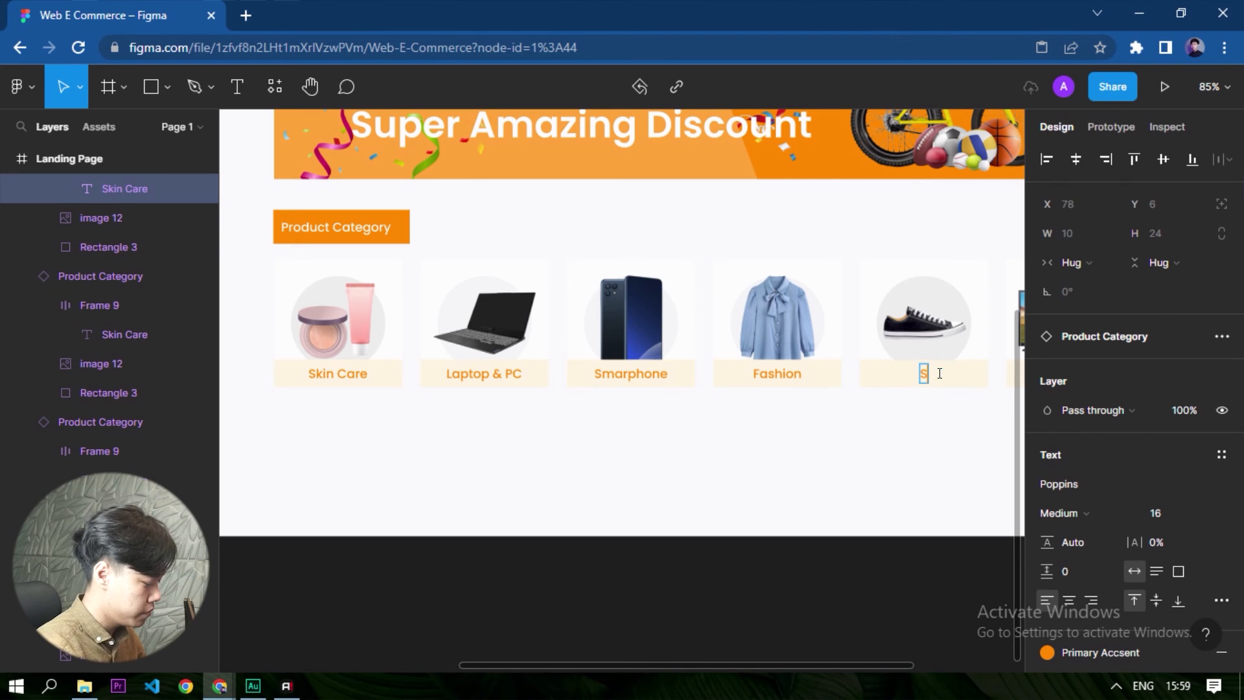
- Change the label of the TV and blender tile to "Elektronik" and leave text editing
scroll(745, 402, down, 1)
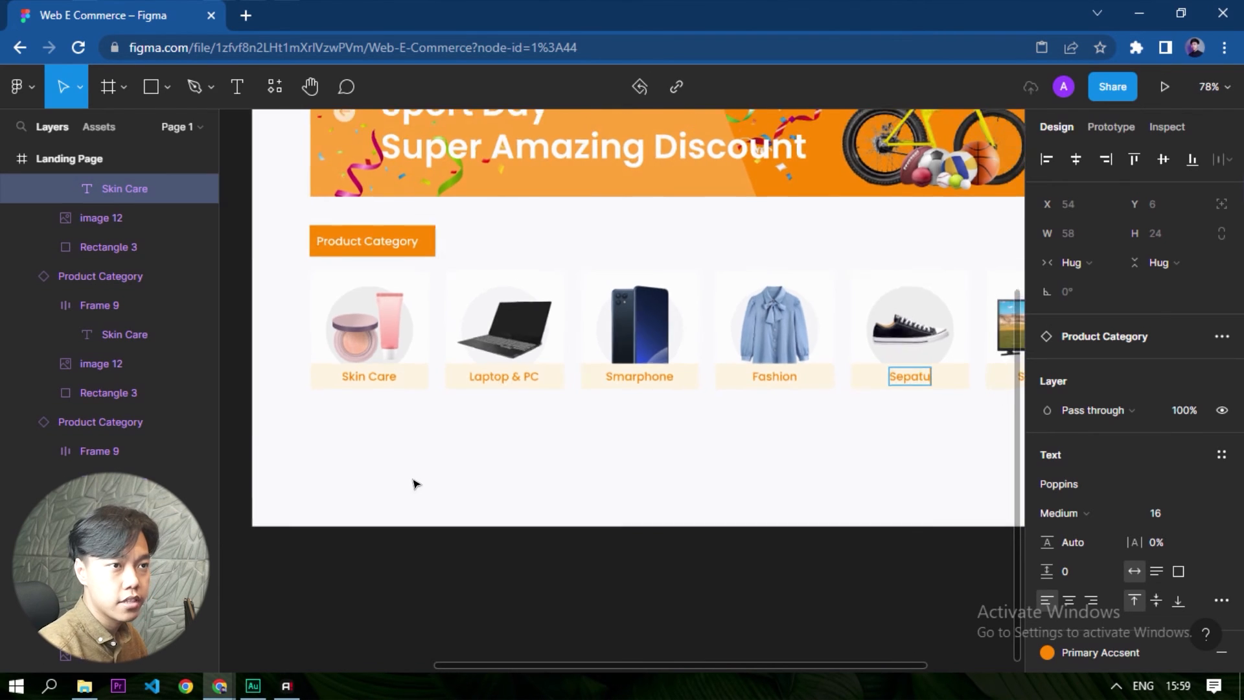
scroll(414, 483, down, 3)
scroll(888, 393, up, 6)
click(856, 387)
double_click(855, 397)
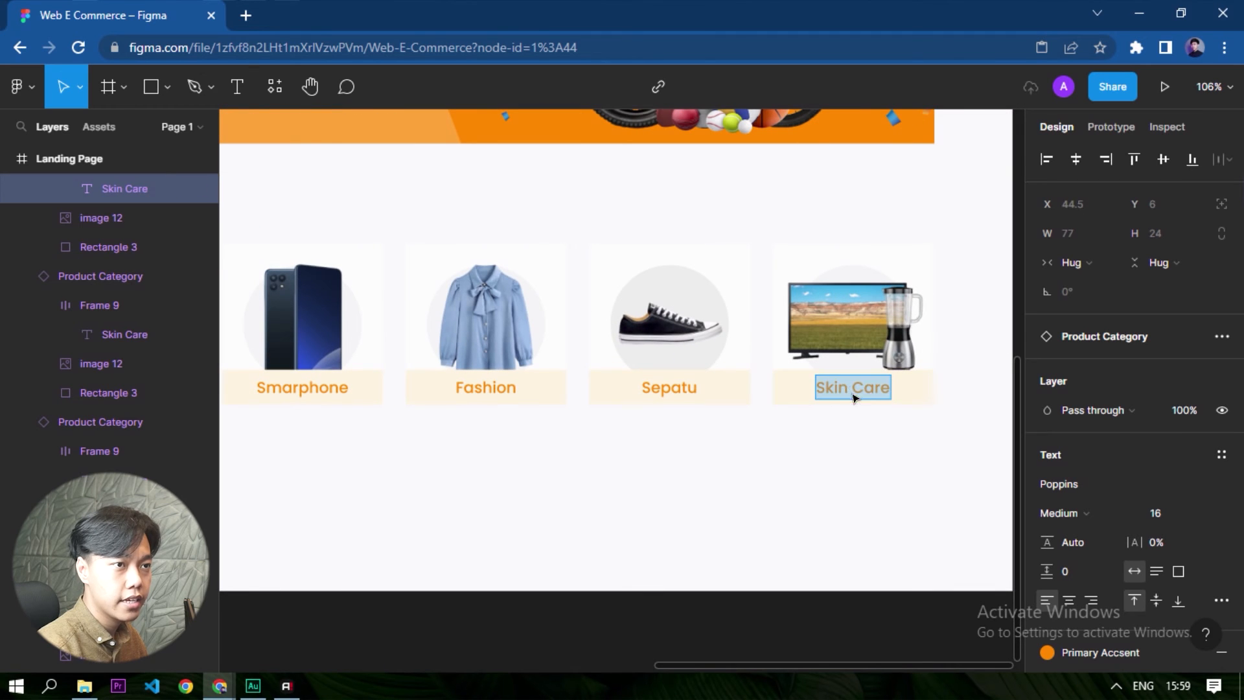
text(Elektronik)
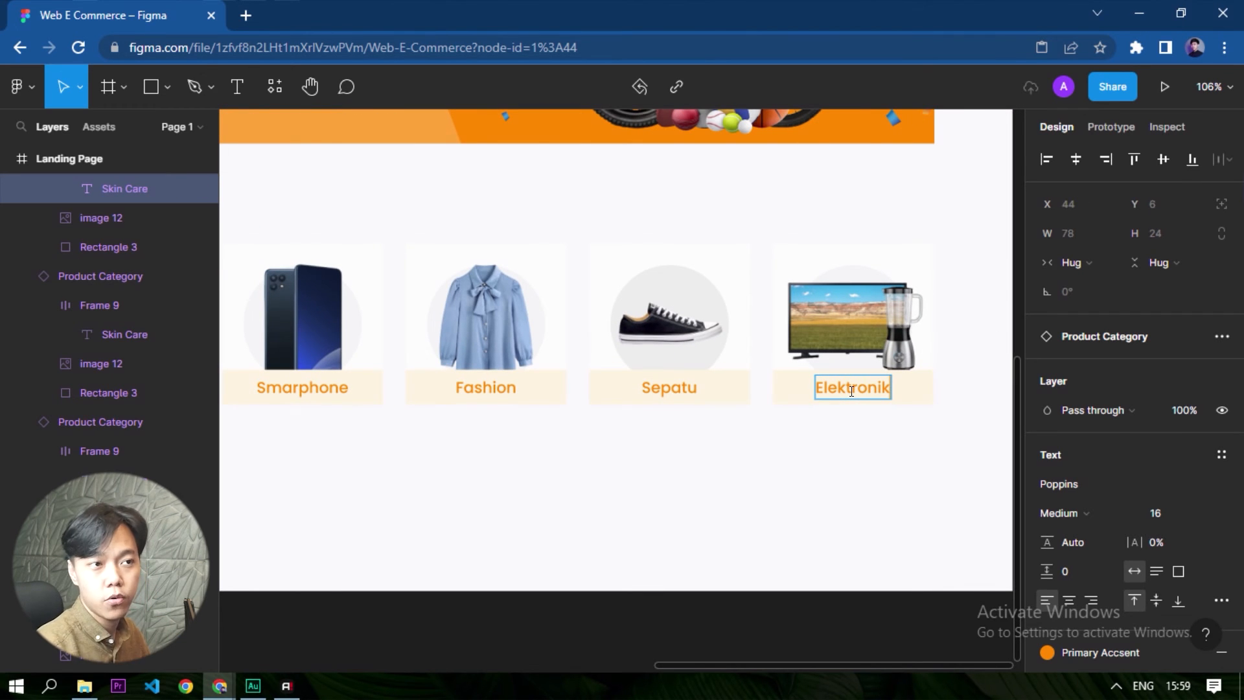
scroll(640, 566, down, 2)
click(922, 416)
- Select the Landing Page frame and present it as a prototype to check the category tiles' hover effect
drag(473, 339, 565, 341)
click(277, 179)
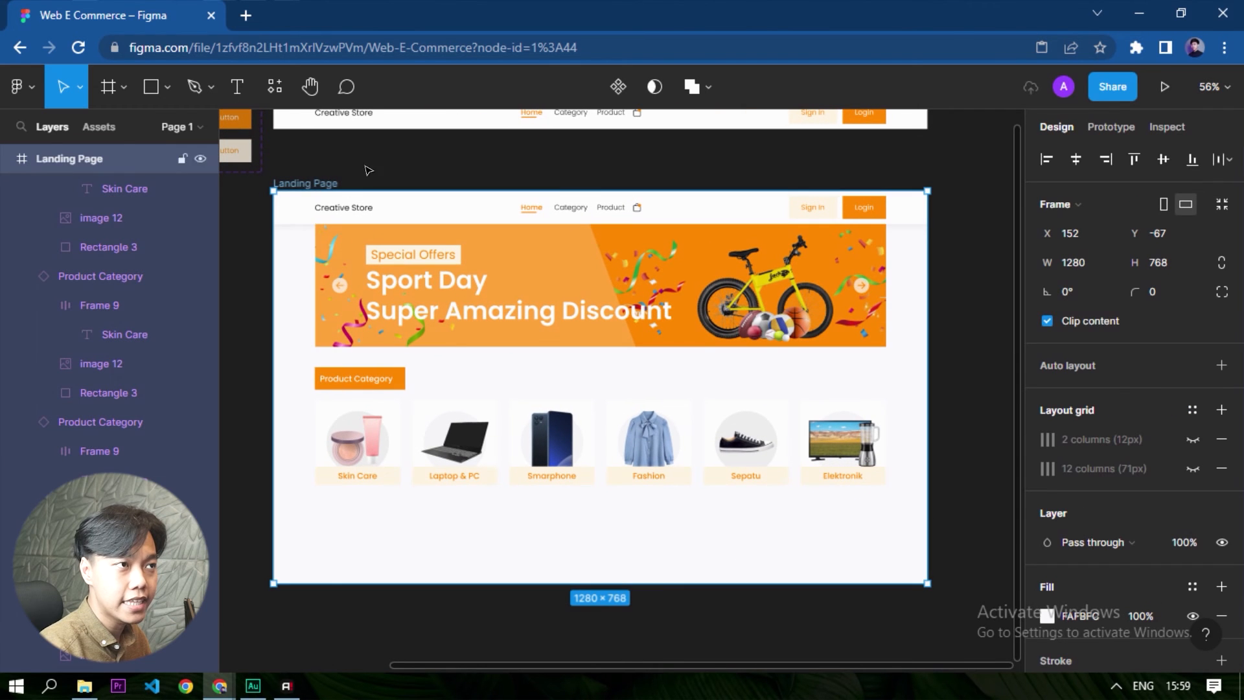
click(1160, 88)
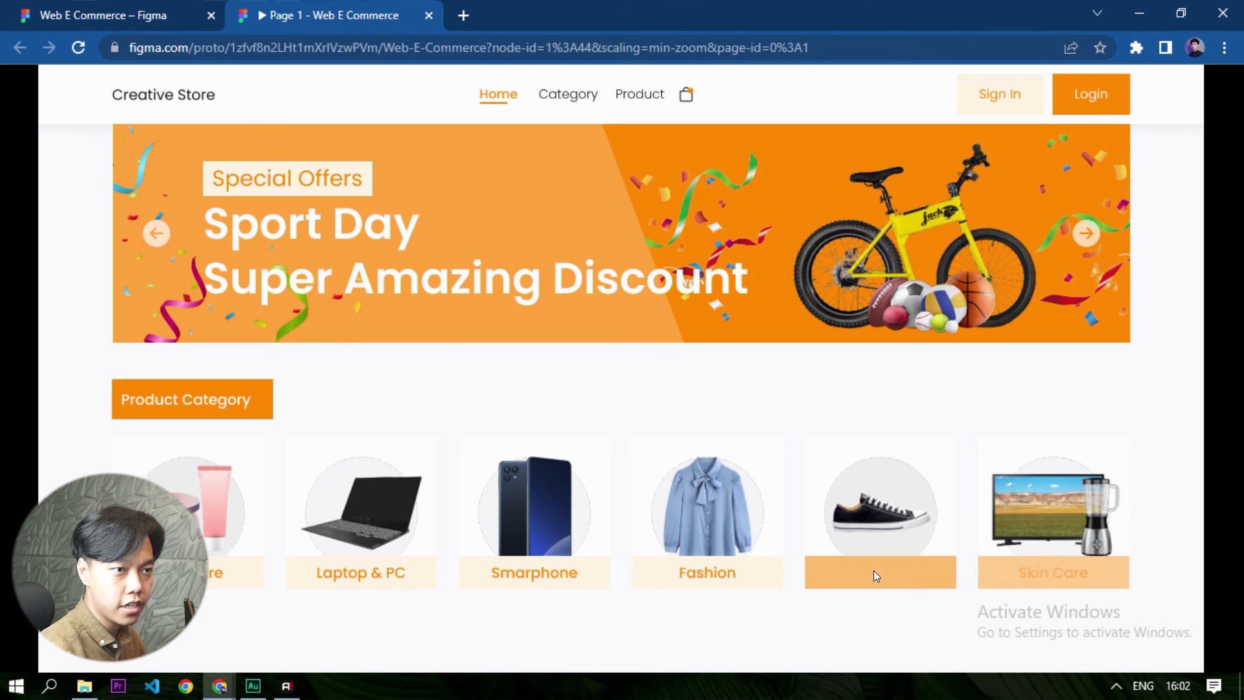
- Compare the category tiles in the design file with the prototype preview and dismiss the unsaved-changes notice
click(85, 11)
scroll(774, 484, up, 5)
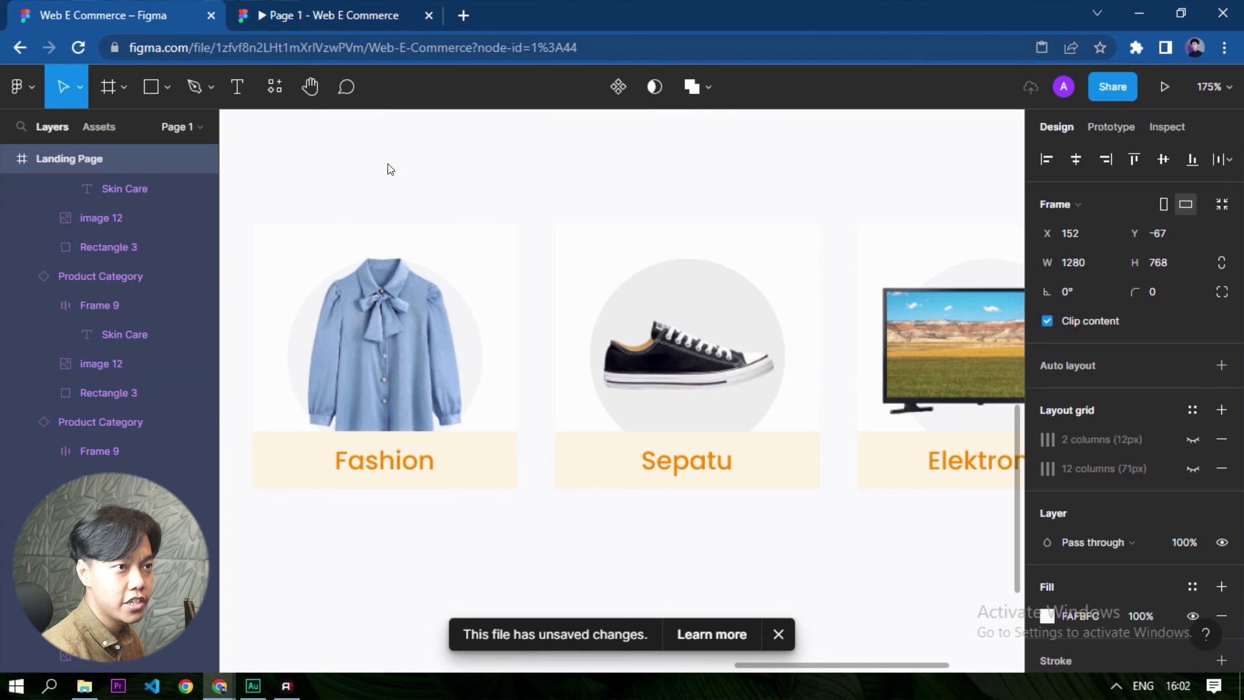
click(394, 7)
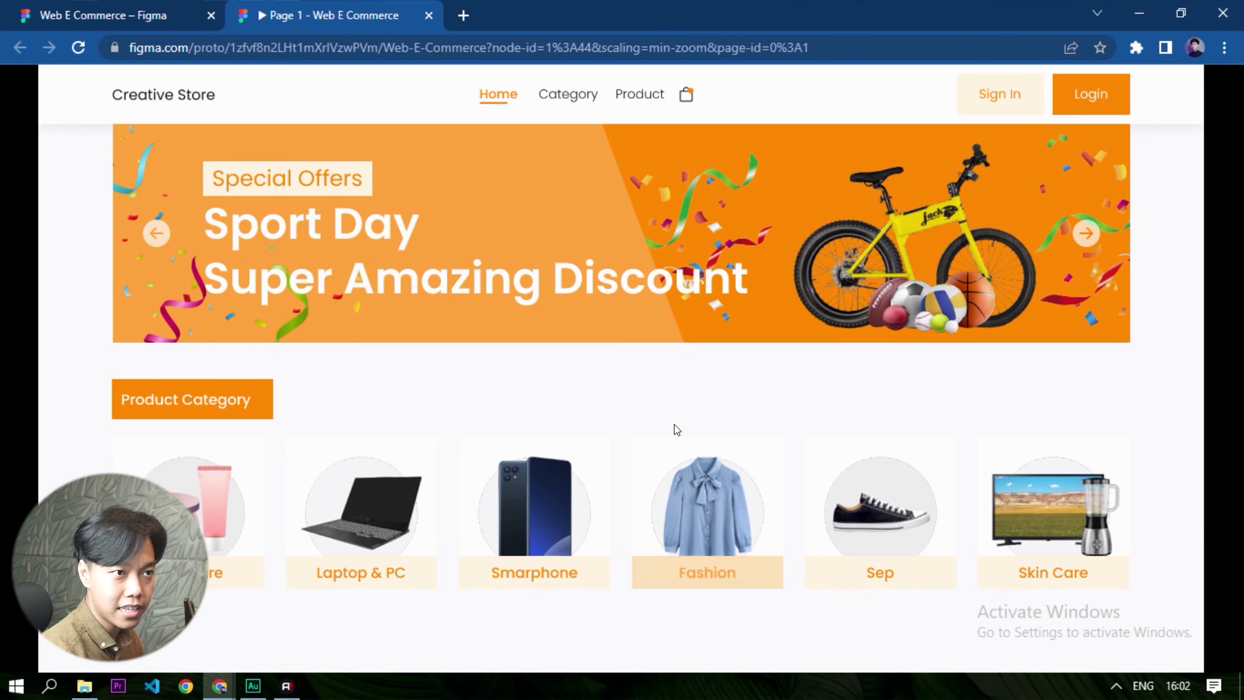
click(75, 9)
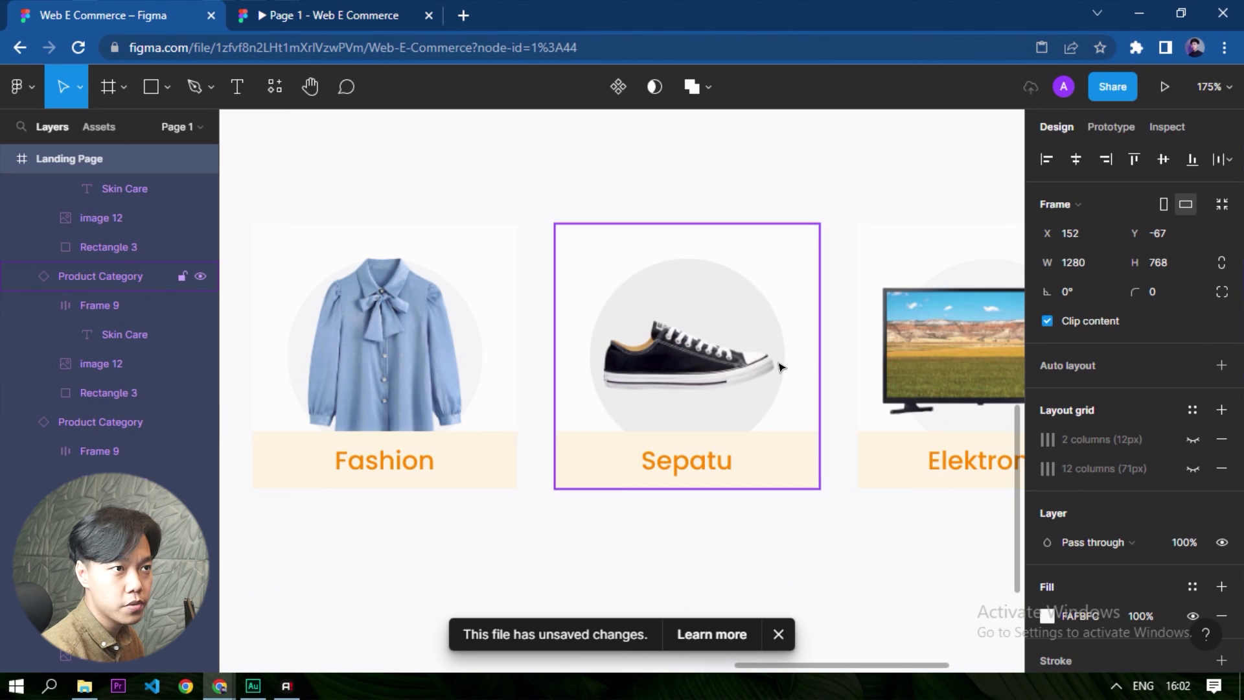
scroll(783, 364, down, 5)
scroll(344, 361, up, 1)
scroll(344, 360, up, 3)
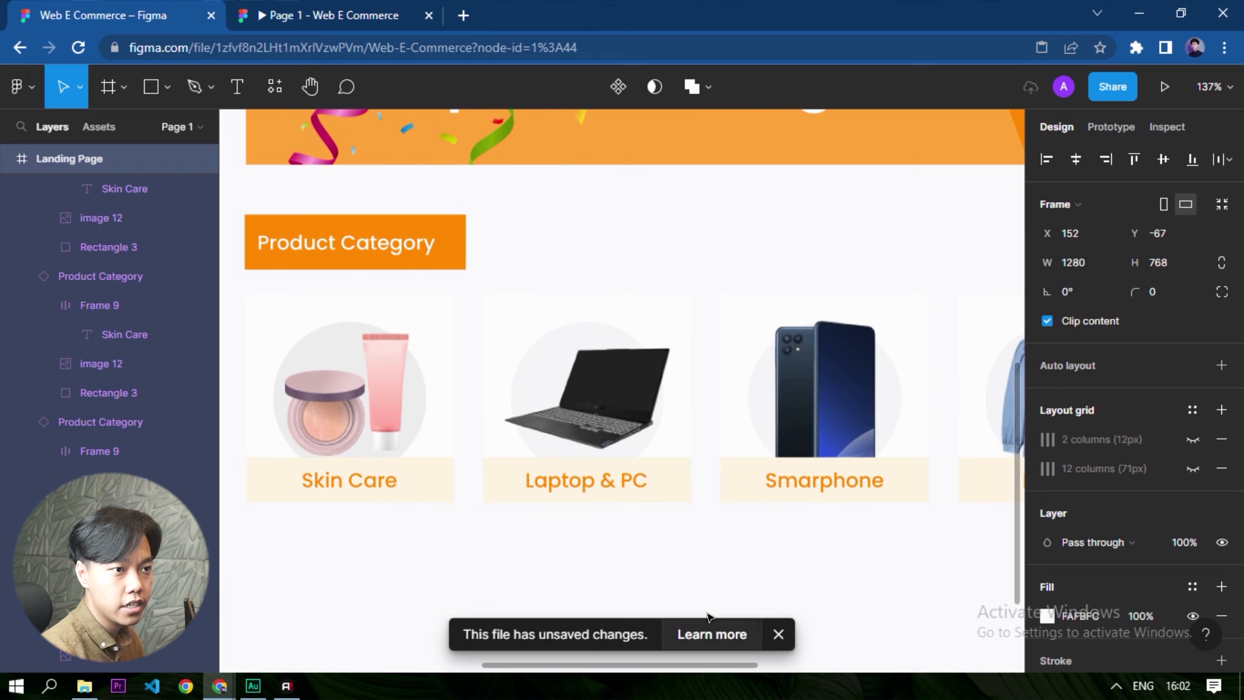
click(778, 633)
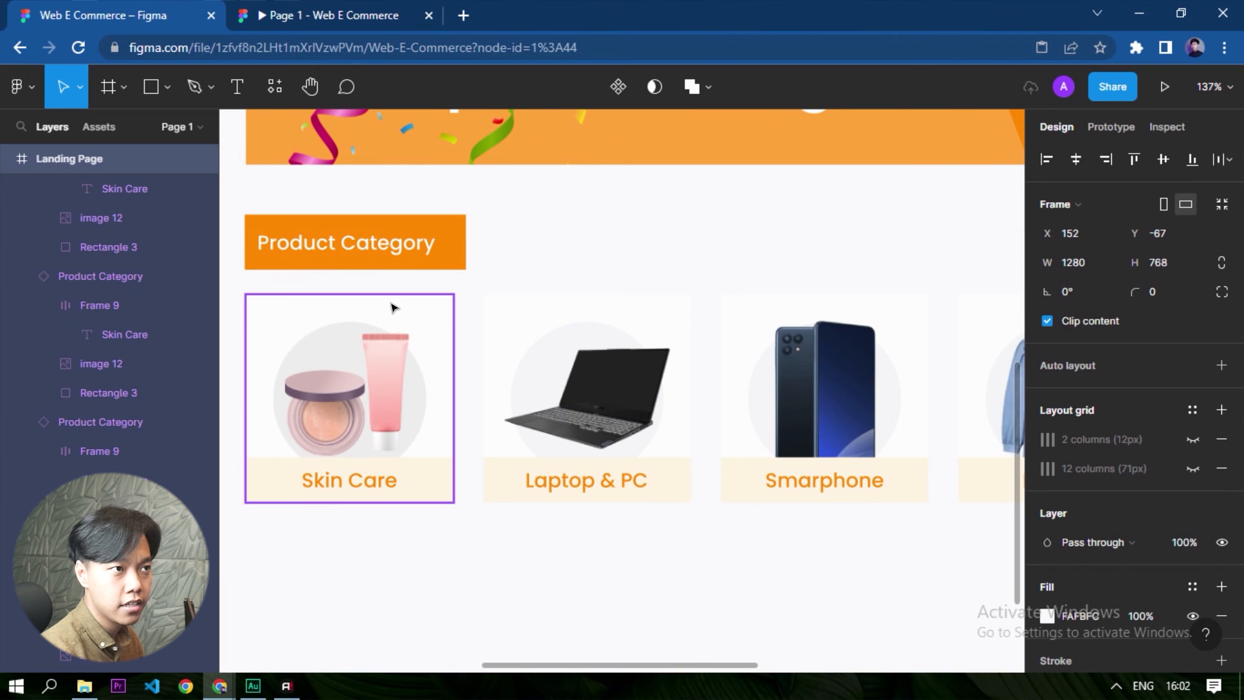
- Select all six product category tiles and add a drop shadow effect to them
click(395, 309)
shift+click(536, 322)
scroll(259, 462, down, 2)
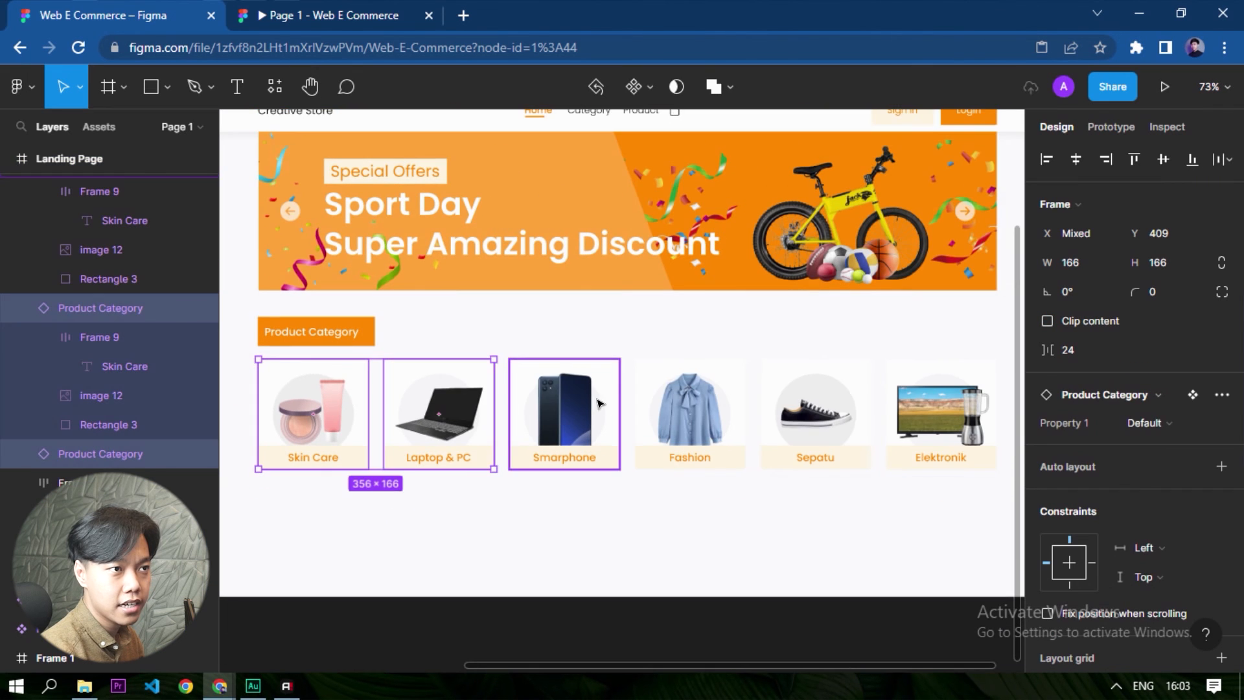
shift+click(567, 366)
shift+click(694, 366)
shift+click(776, 364)
shift+click(916, 368)
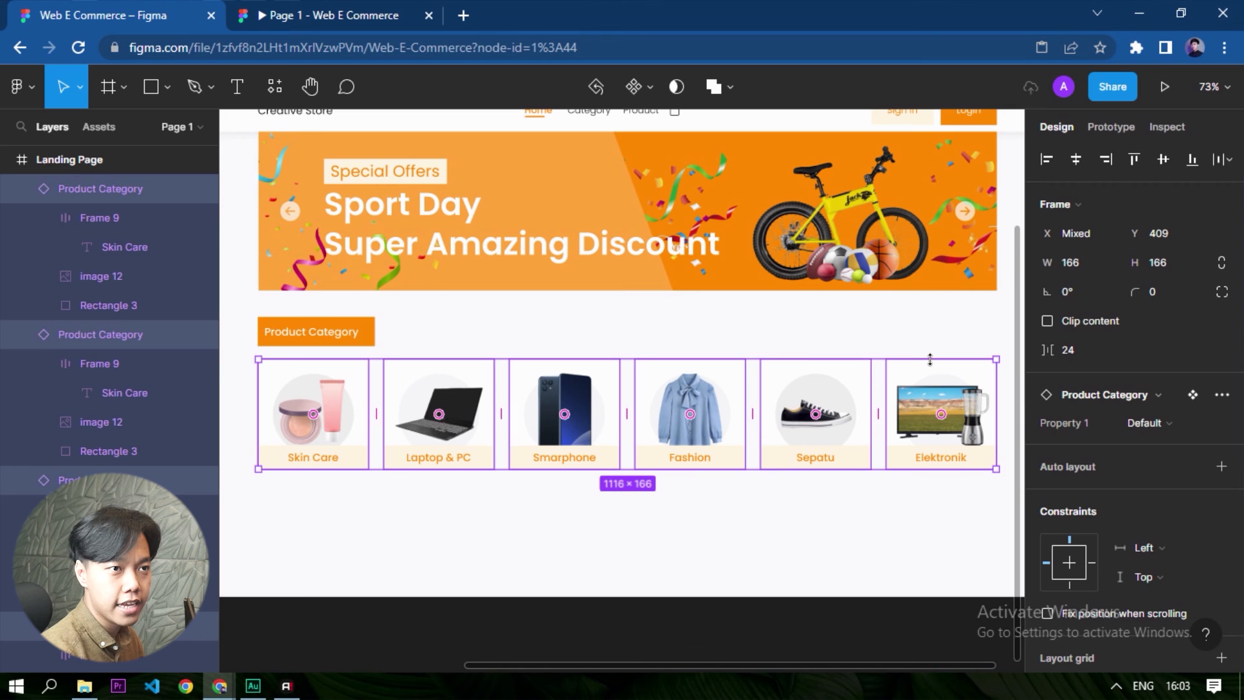
scroll(1051, 495, down, 5)
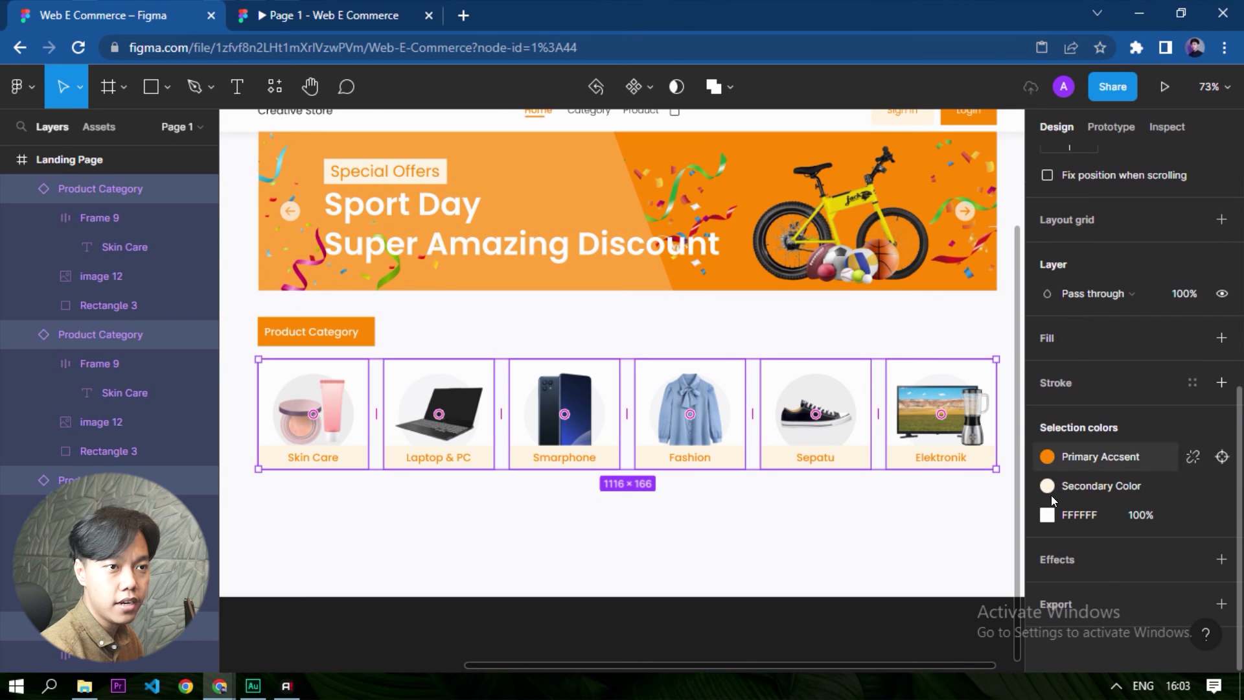
click(1067, 563)
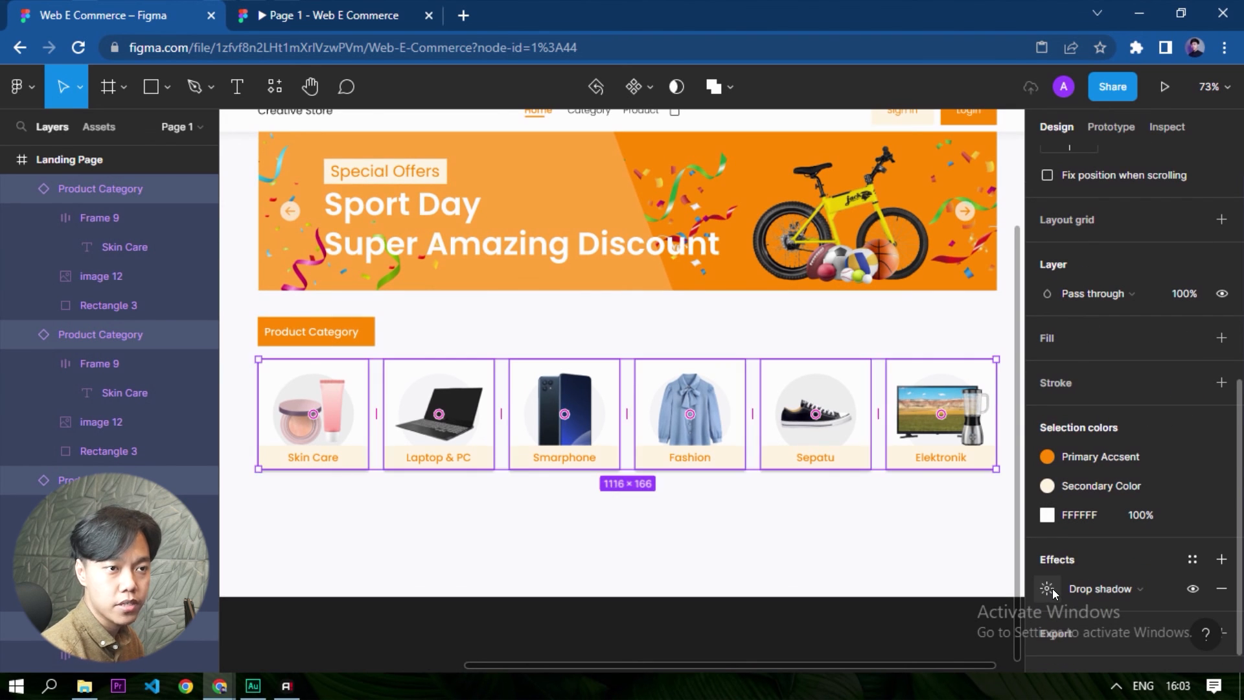
scroll(271, 455, up, 10)
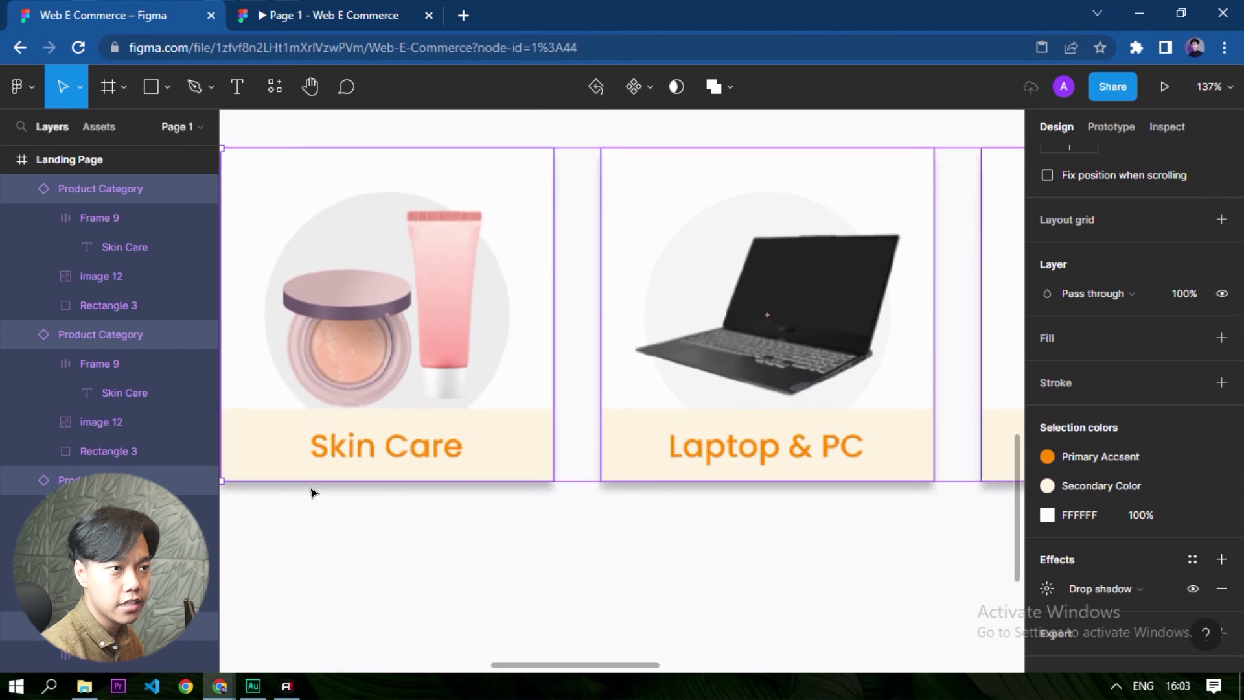
- Set the tiles' drop shadow colour to grey 9F9F9F
click(1047, 588)
click(822, 592)
drag(589, 432, 566, 298)
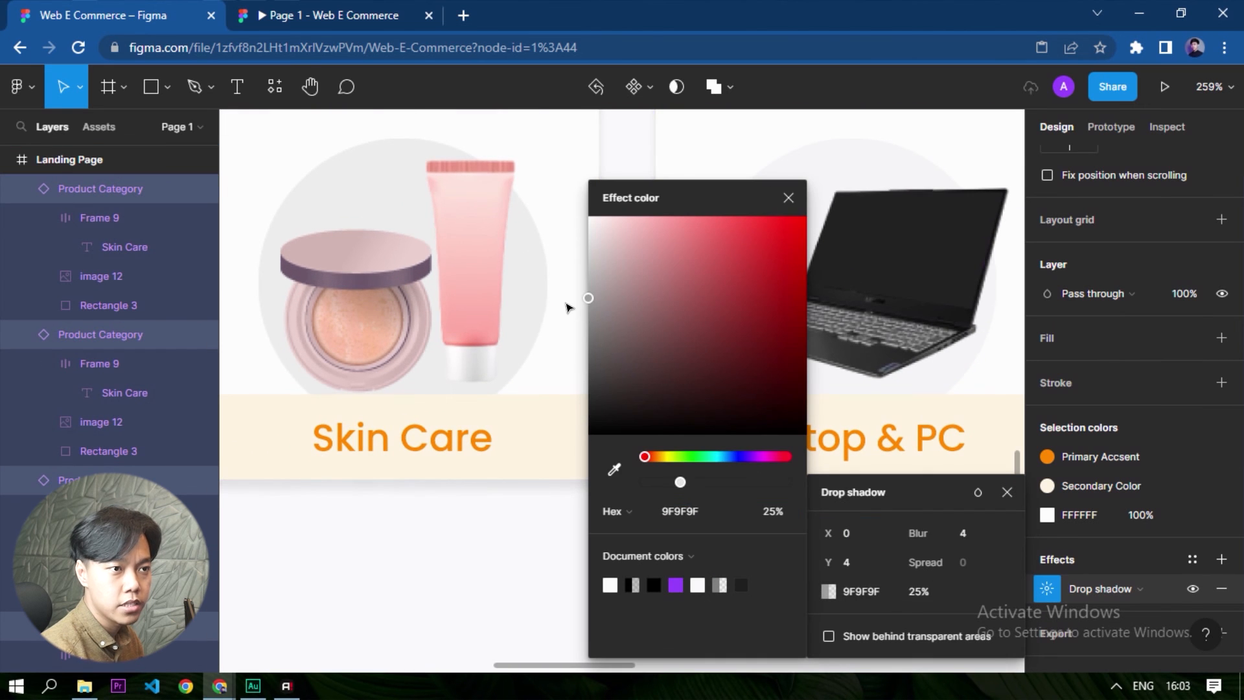
- Set the tiles' drop shadow blur to 20 and its opacity to 15%
text(4)
key(Return)
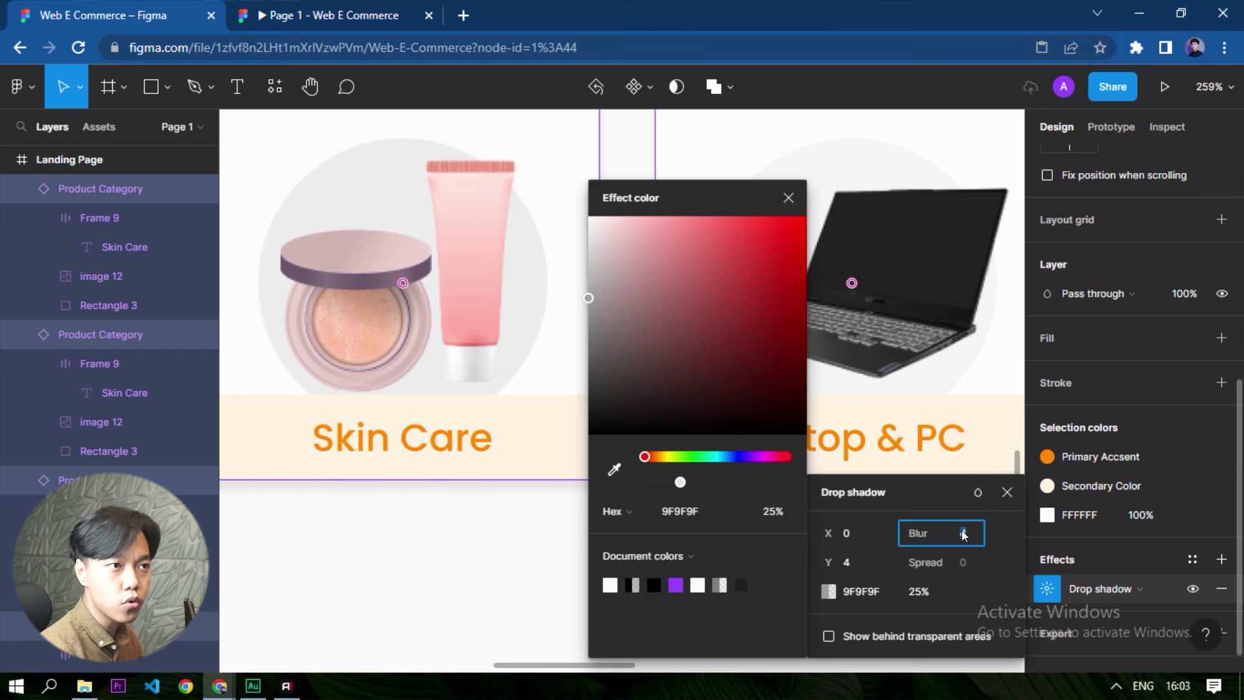
text(20)
key(Return)
click(906, 589)
text(15)
key(Return)
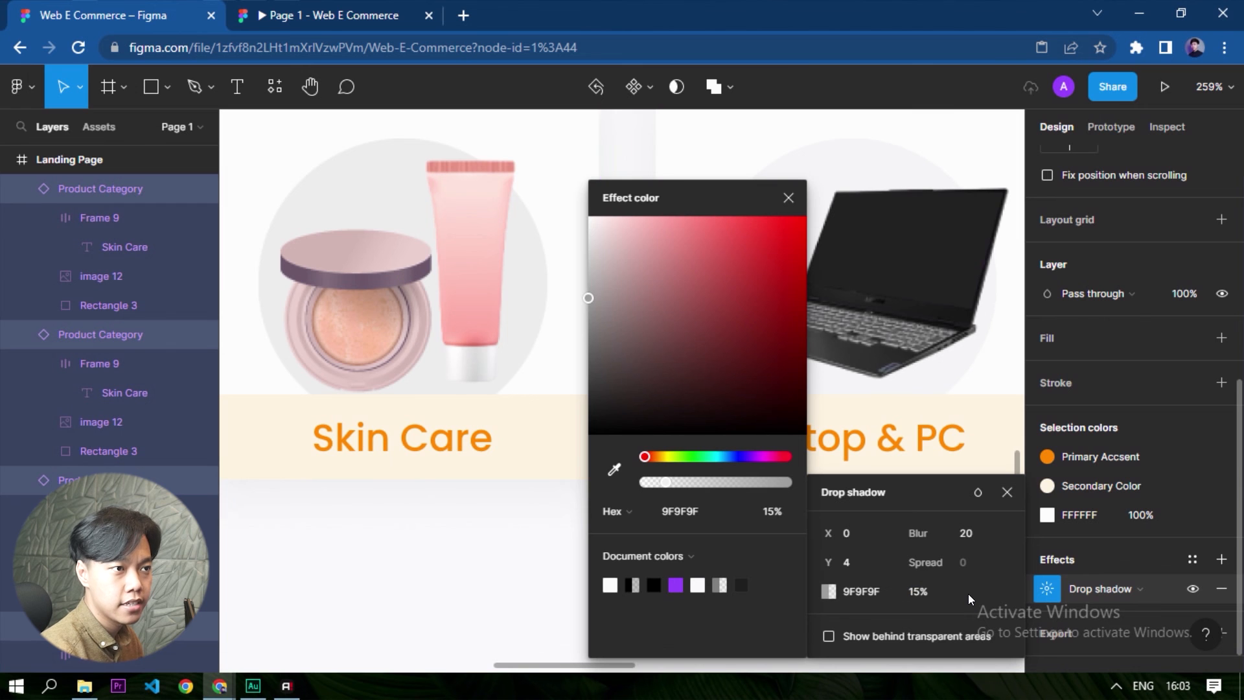
- Deselect the tiles and inspect their shadows along the whole Product Category row
click(389, 597)
scroll(389, 597, down, 5)
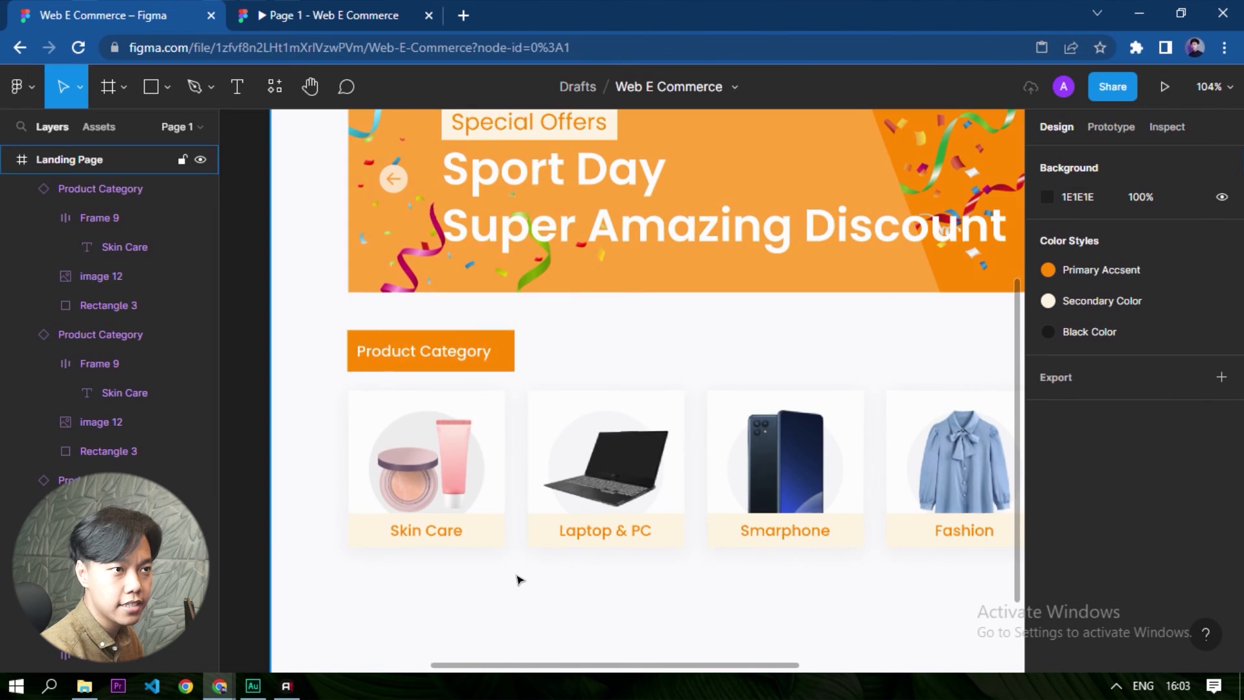
scroll(520, 580, down, 1)
drag(888, 598, 644, 534)
drag(769, 533, 806, 535)
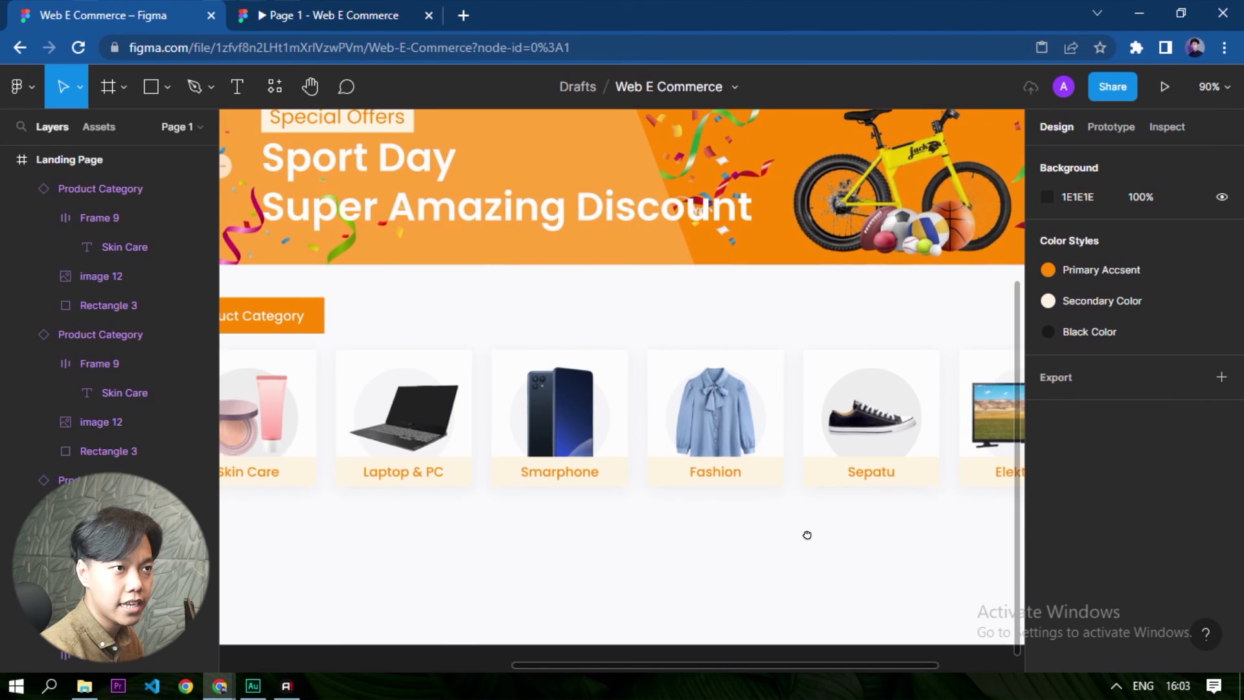
drag(453, 524, 790, 549)
scroll(701, 527, up, 3)
scroll(445, 497, down, 4)
- Select the five tiles from Skin Care to Sepatu and set their drop shadow opacity to 10%
click(445, 495)
shift+click(570, 411)
shift+click(685, 408)
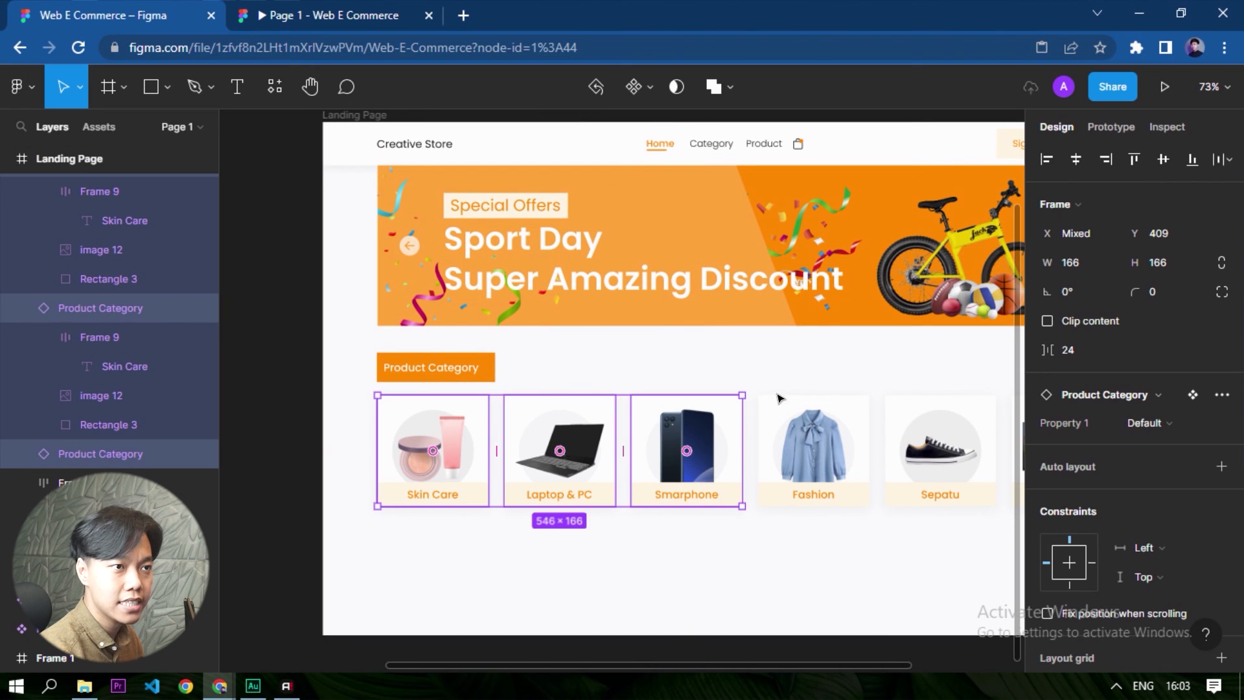
shift+click(811, 407)
shift+click(965, 411)
scroll(1113, 494, down, 5)
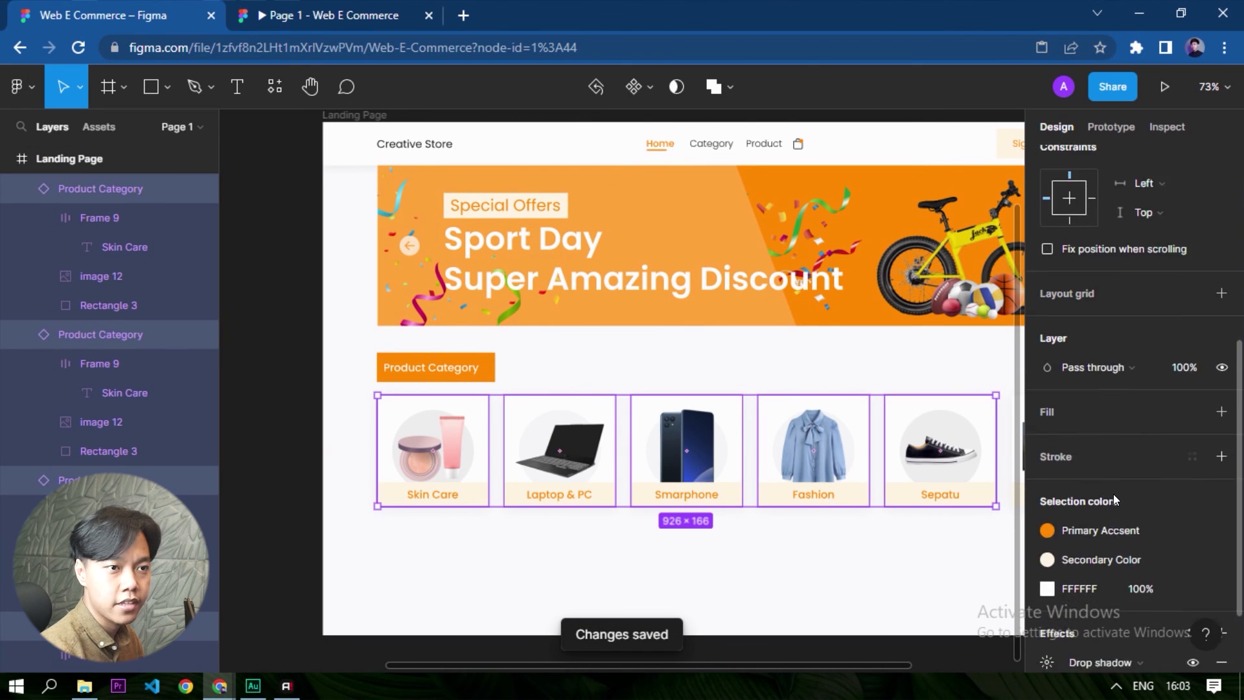
scroll(1113, 494, down, 2)
click(1046, 559)
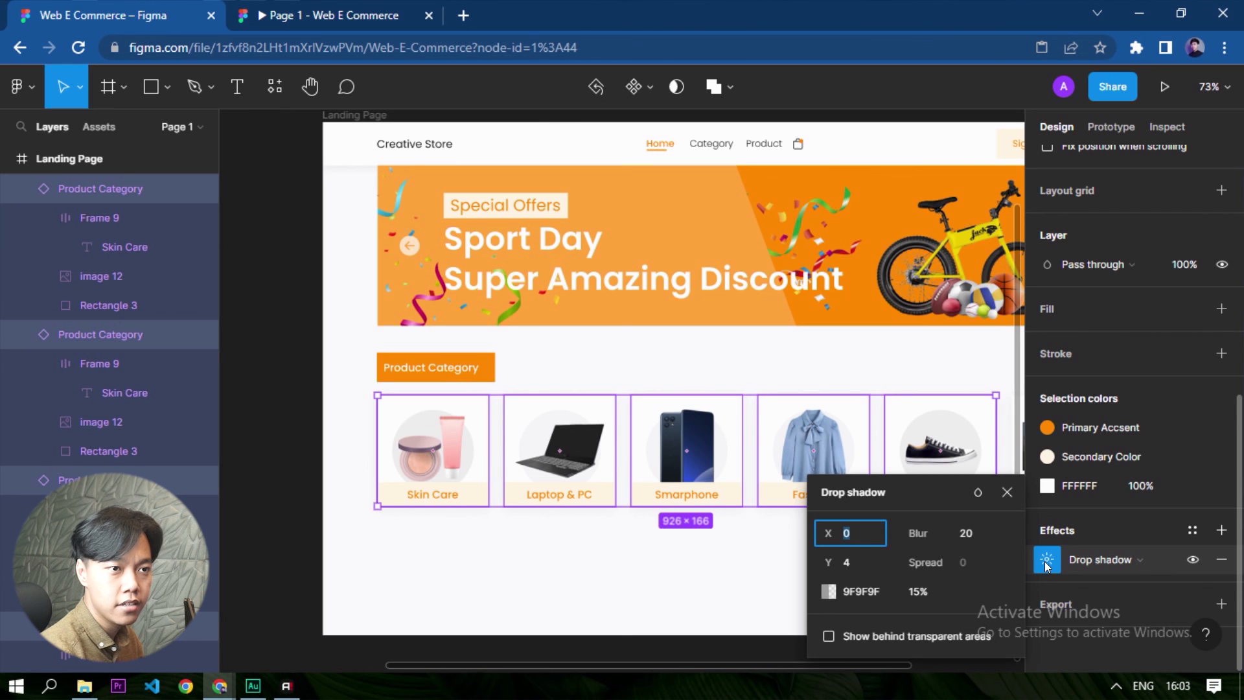
click(948, 590)
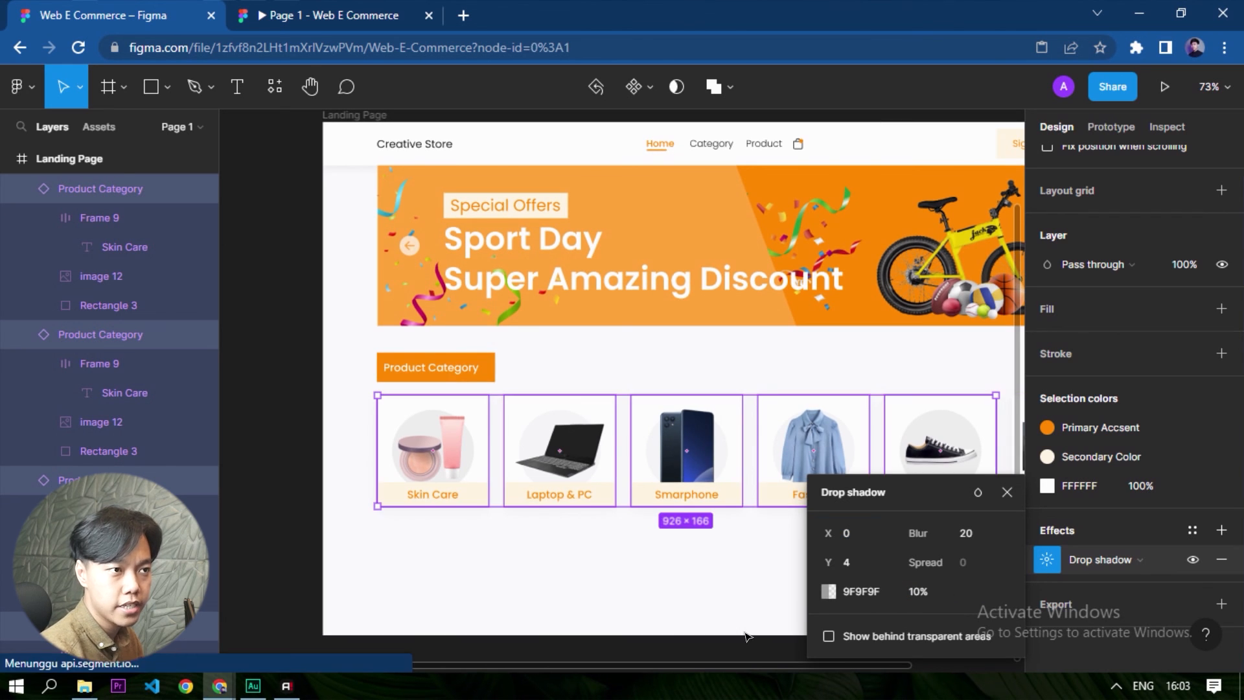
- Deselect the tiles and return to the prototype preview to check their shadows and labels
click(762, 643)
scroll(375, 449, up, 5)
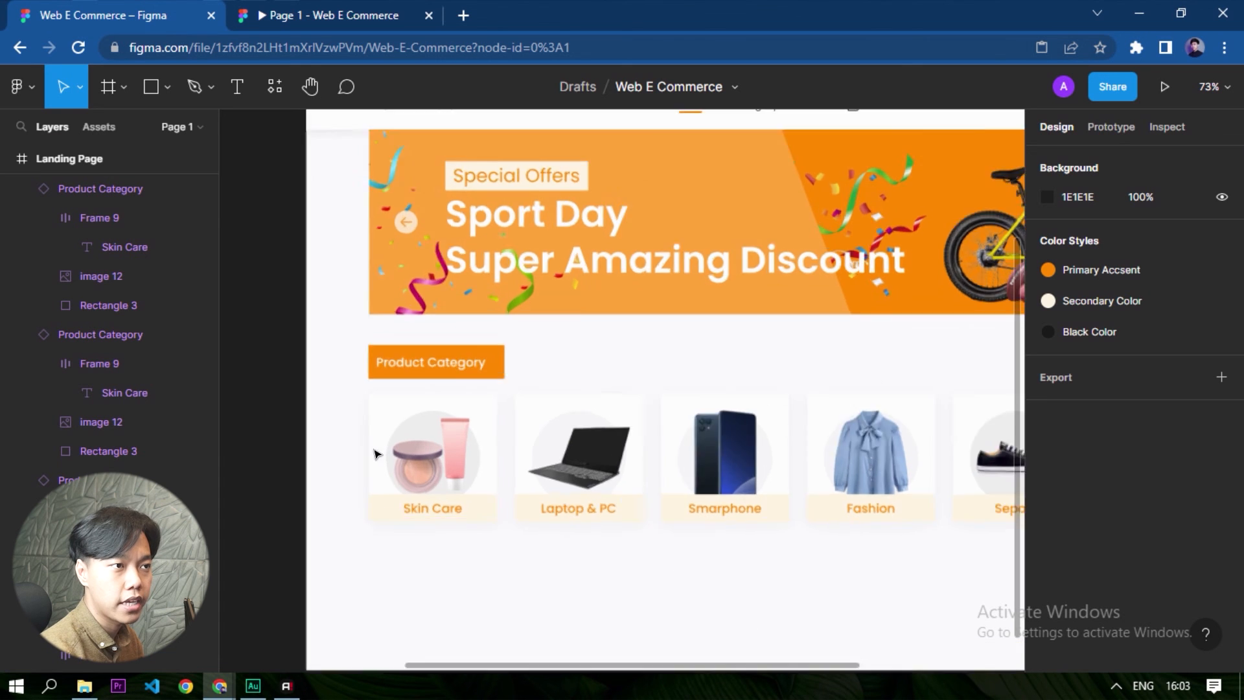
click(328, 8)
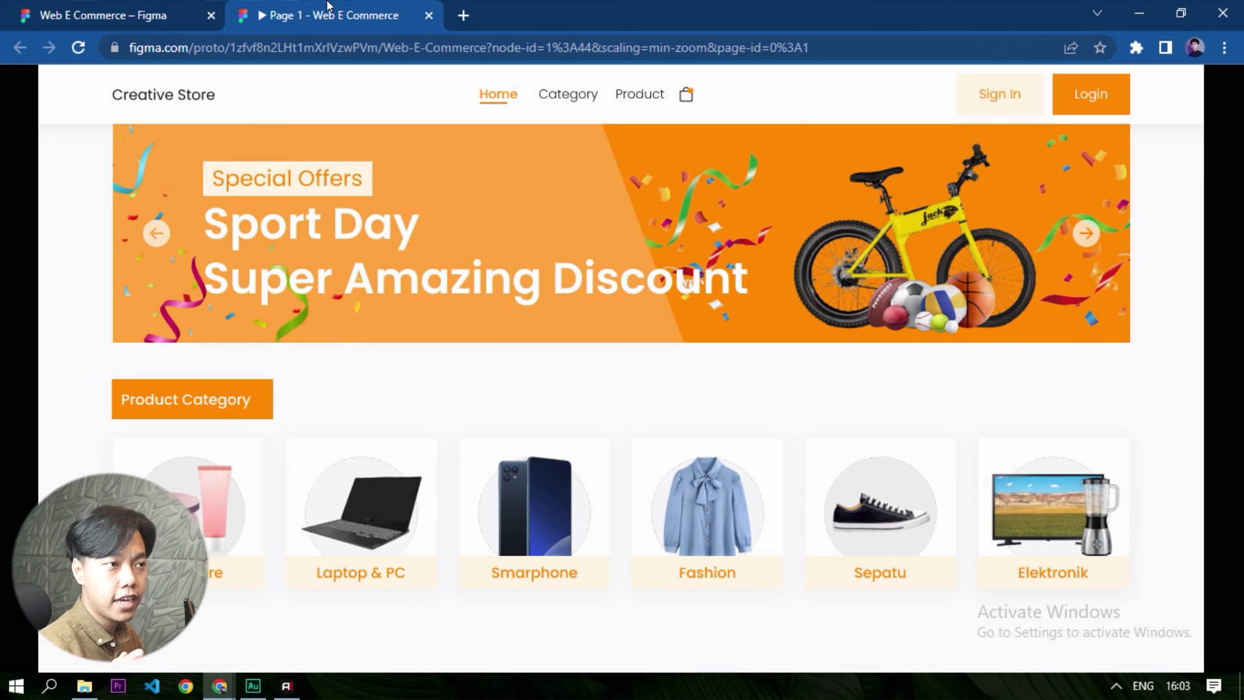